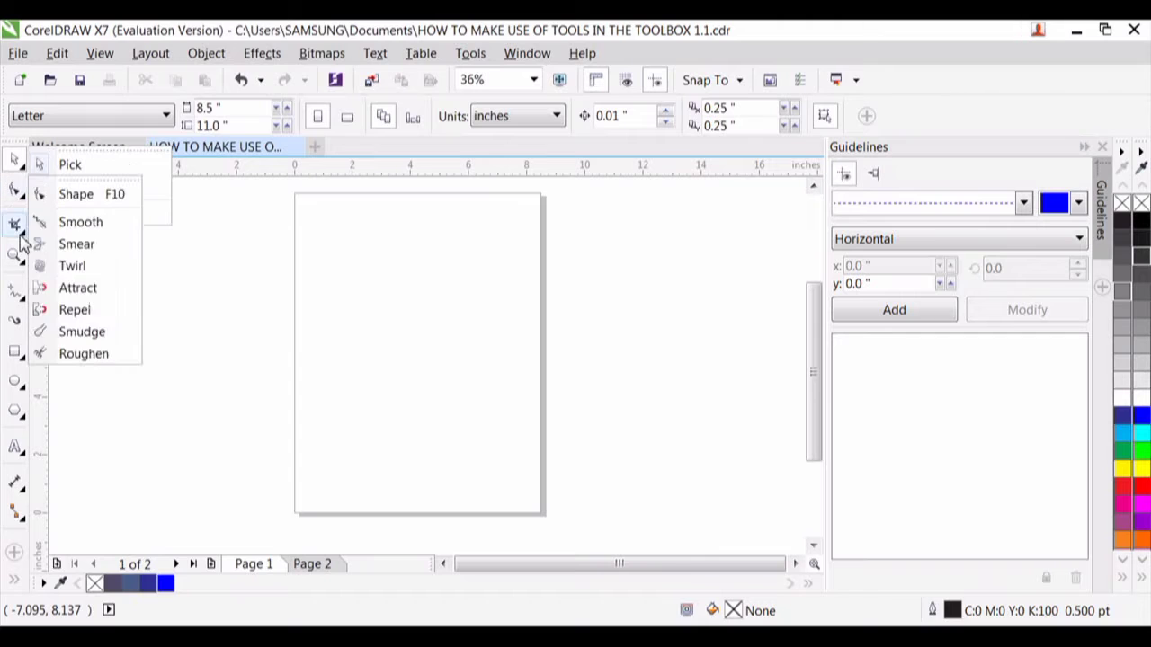
- Draw two closed Freehand shapes: a rounded loop about 7.1 by 8.2 inches and an elongated shape about 8.4 by 2.6 inches
mouse_move(20, 285)
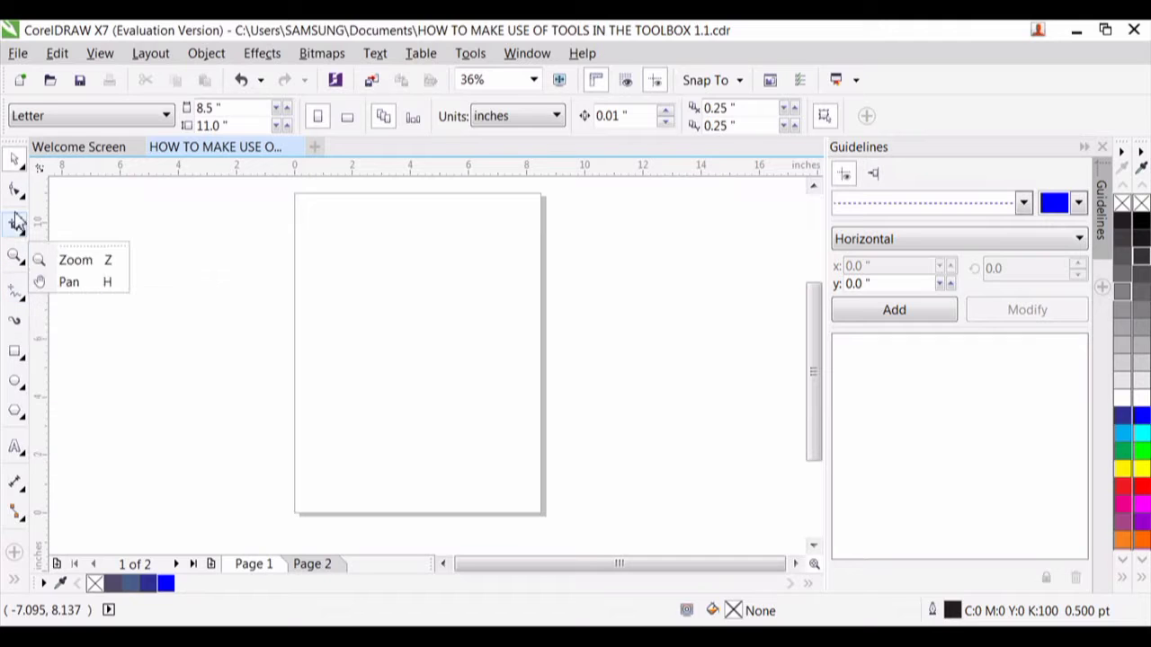
mouse_move(11, 166)
mouse_move(16, 258)
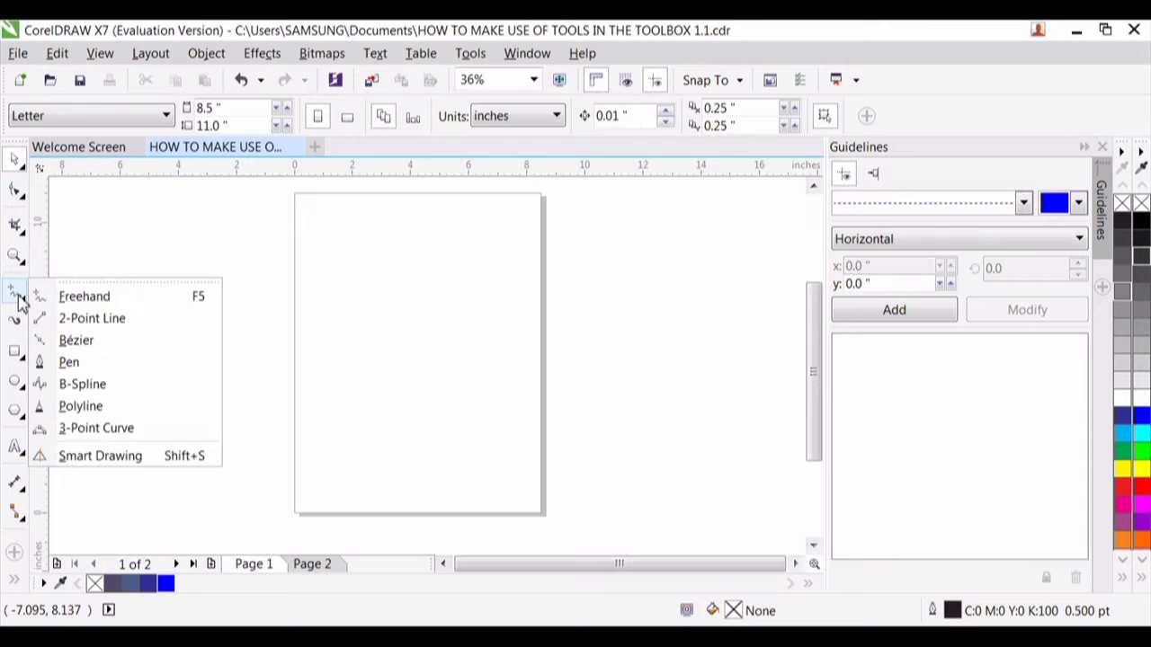
left_click(88, 302)
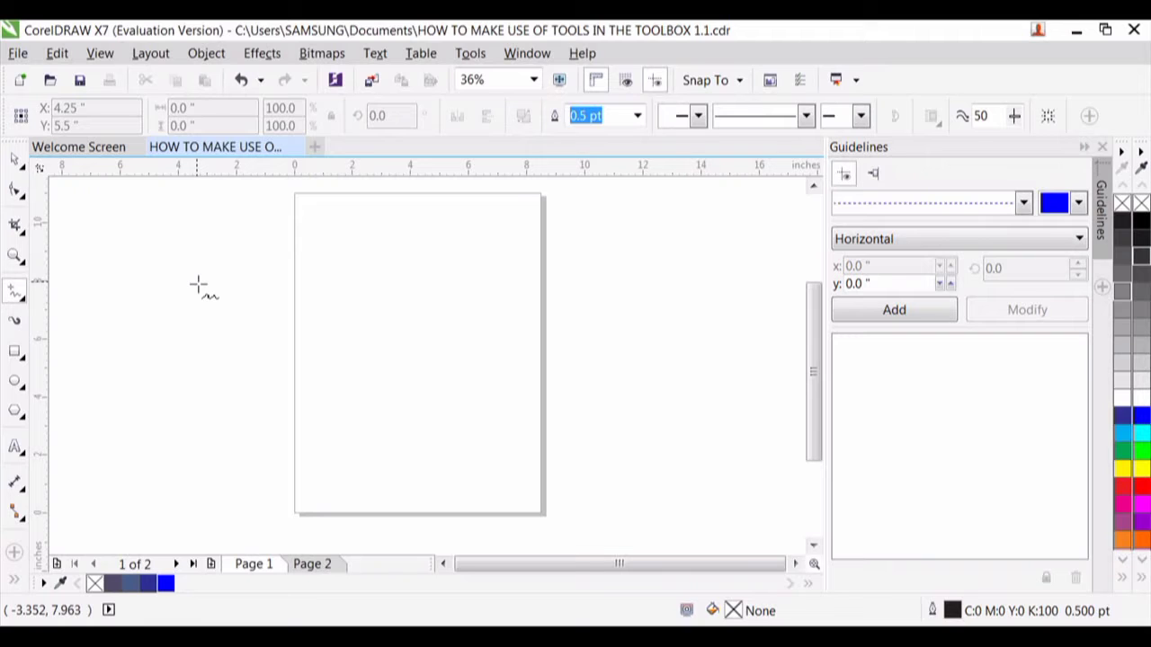
mouse_move(199, 285)
left_mouse_down()
mouse_move(371, 422)
mouse_move(351, 219)
mouse_move(231, 239)
mouse_move(203, 285)
left_mouse_up()
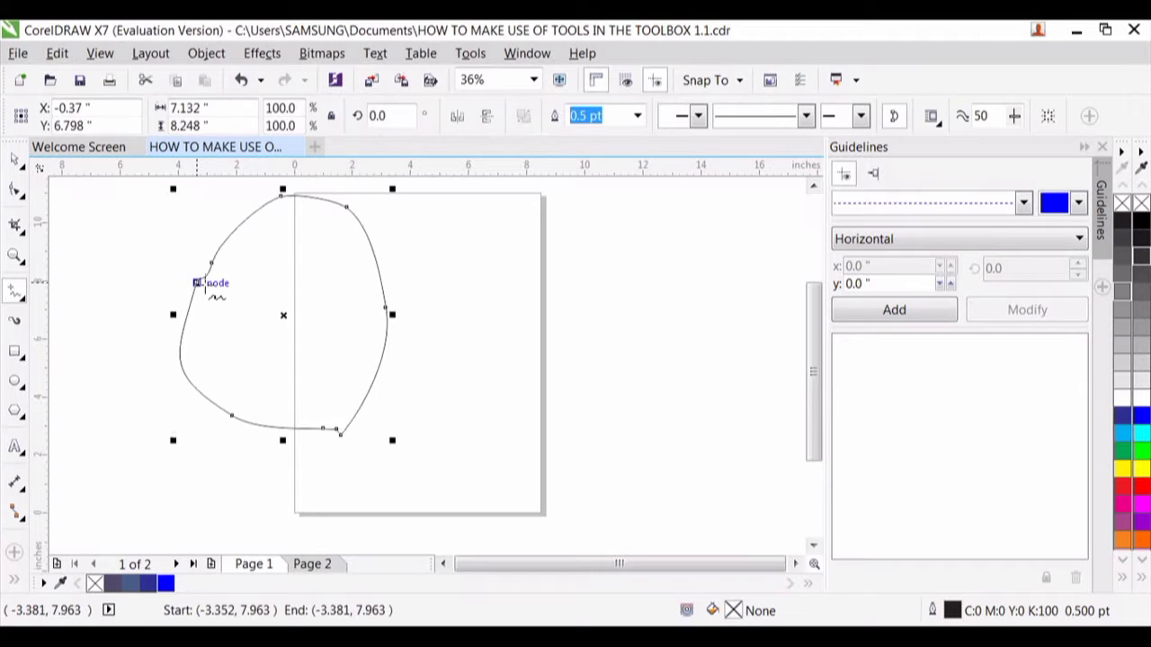
mouse_move(447, 255)
left_mouse_down()
mouse_move(691, 243)
mouse_move(449, 252)
left_mouse_up()
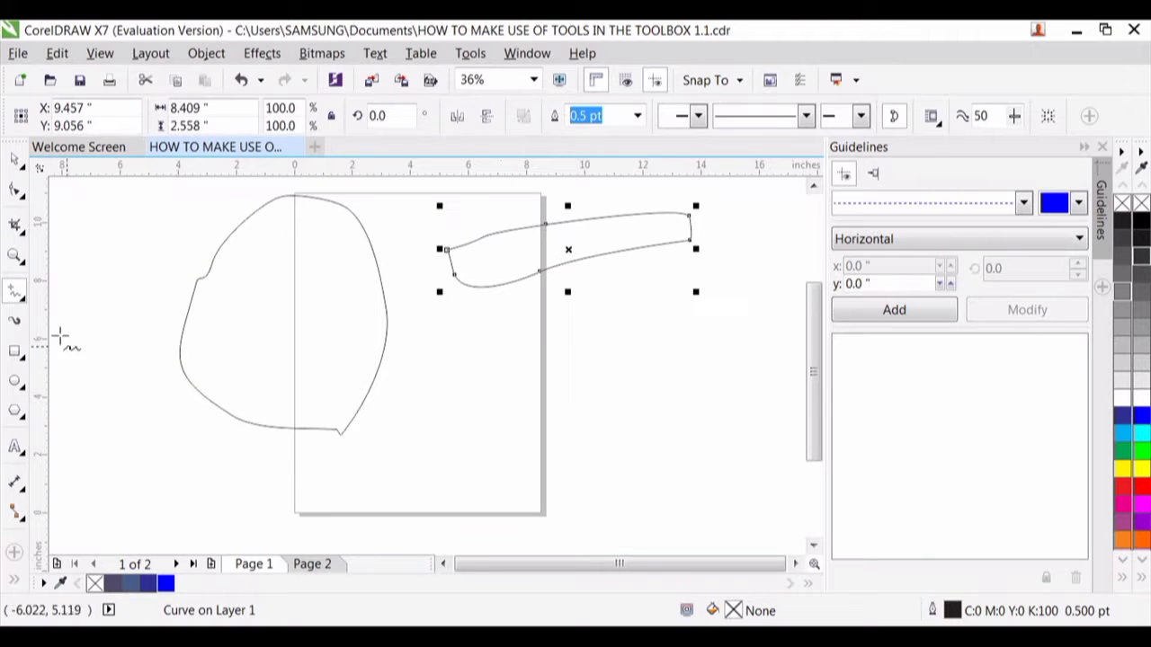
- Draw two nearly horizontal 2-Point Lines about 8 and 5.7 inches long, plus two closed triangles about 8.1 and 9.5 inches wide
left_click(24, 302)
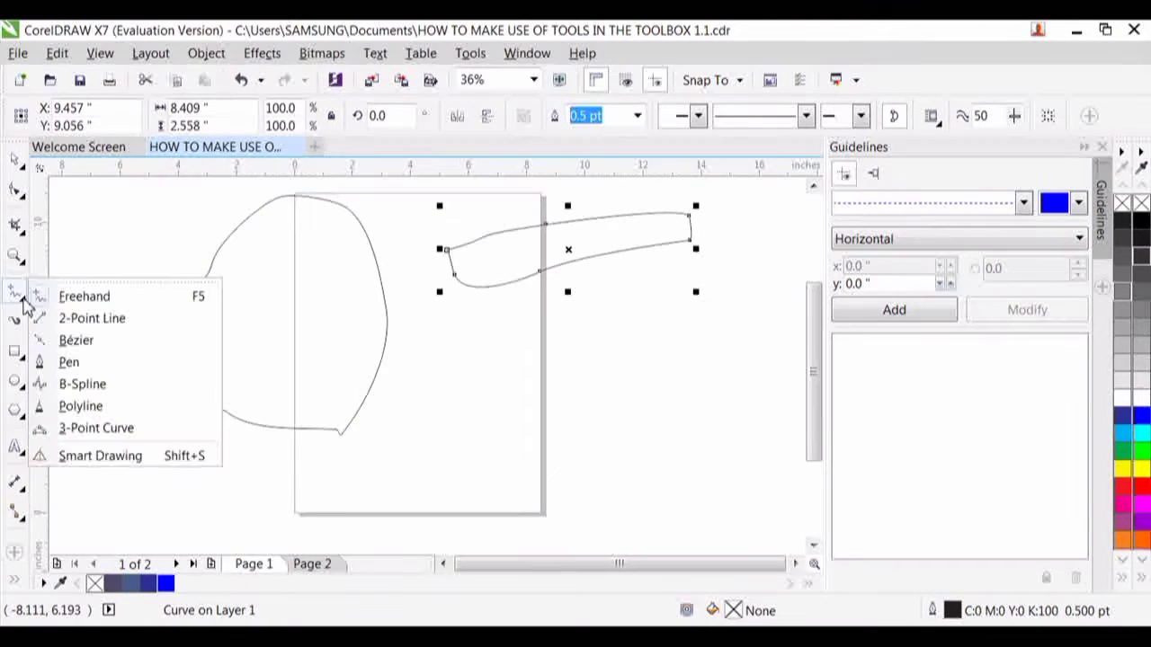
left_click(87, 322)
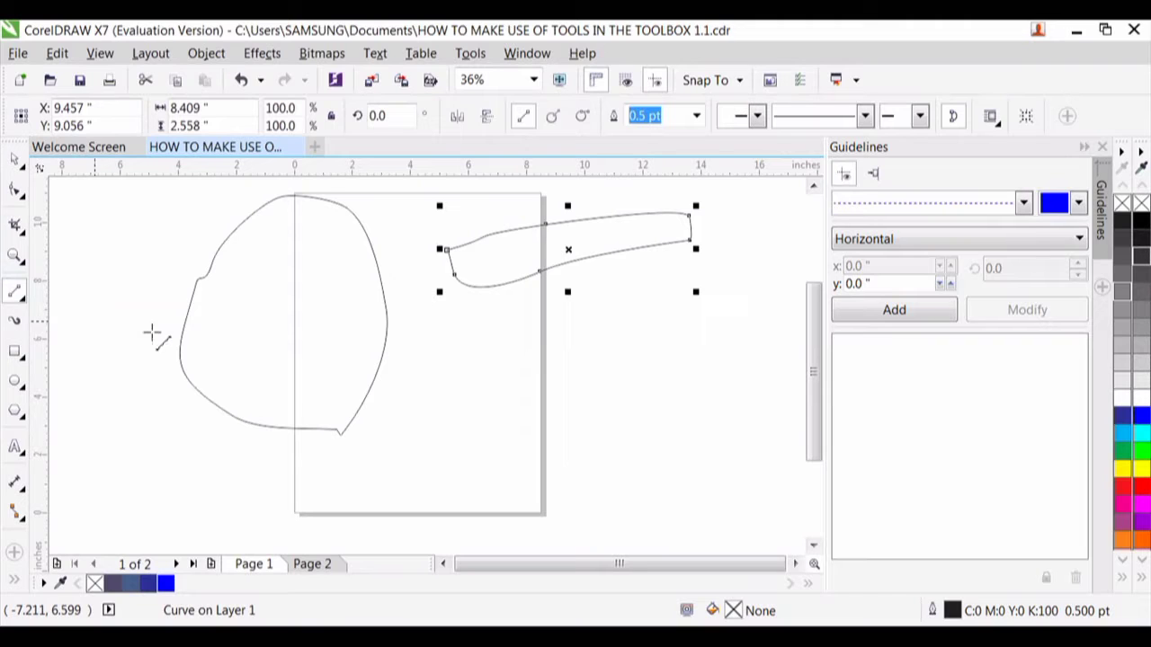
left_click_drag(504, 436, 740, 437)
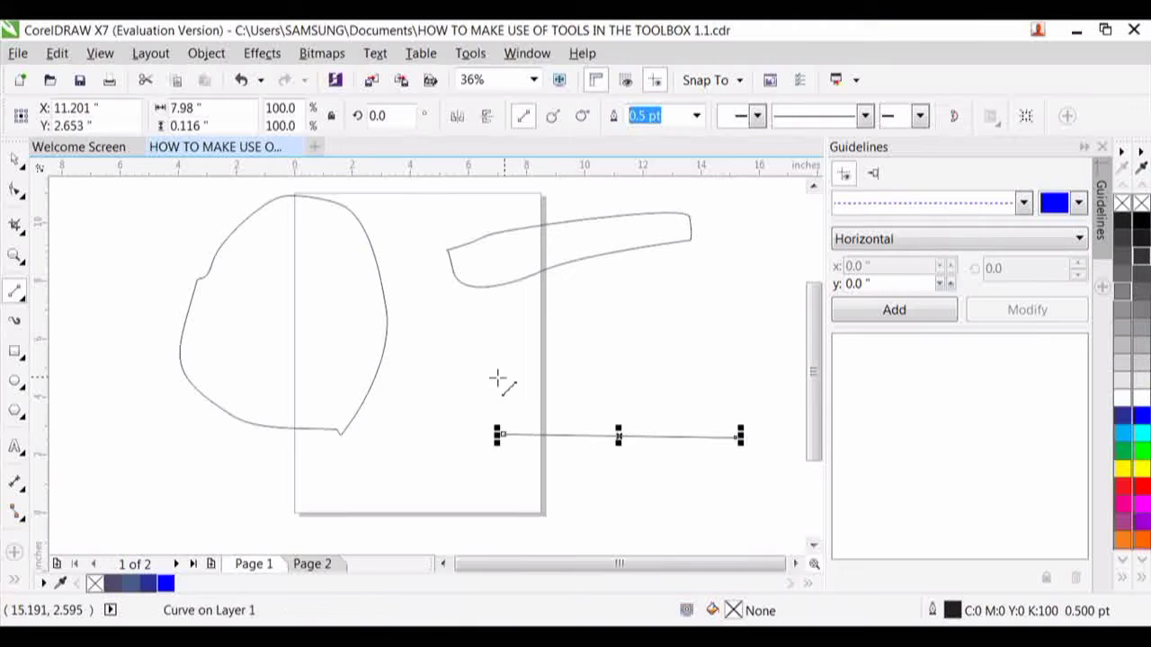
left_click_drag(484, 374, 654, 373)
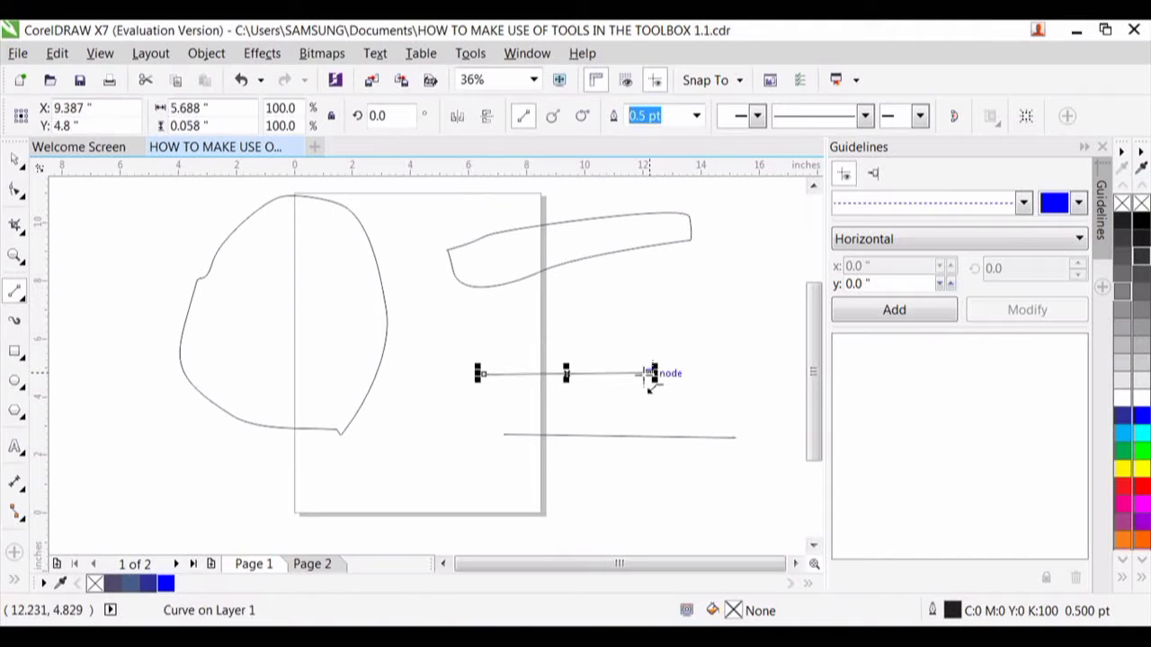
mouse_move(503, 330)
left_mouse_down()
mouse_move(738, 343)
mouse_move(661, 222)
mouse_move(501, 331)
left_mouse_up()
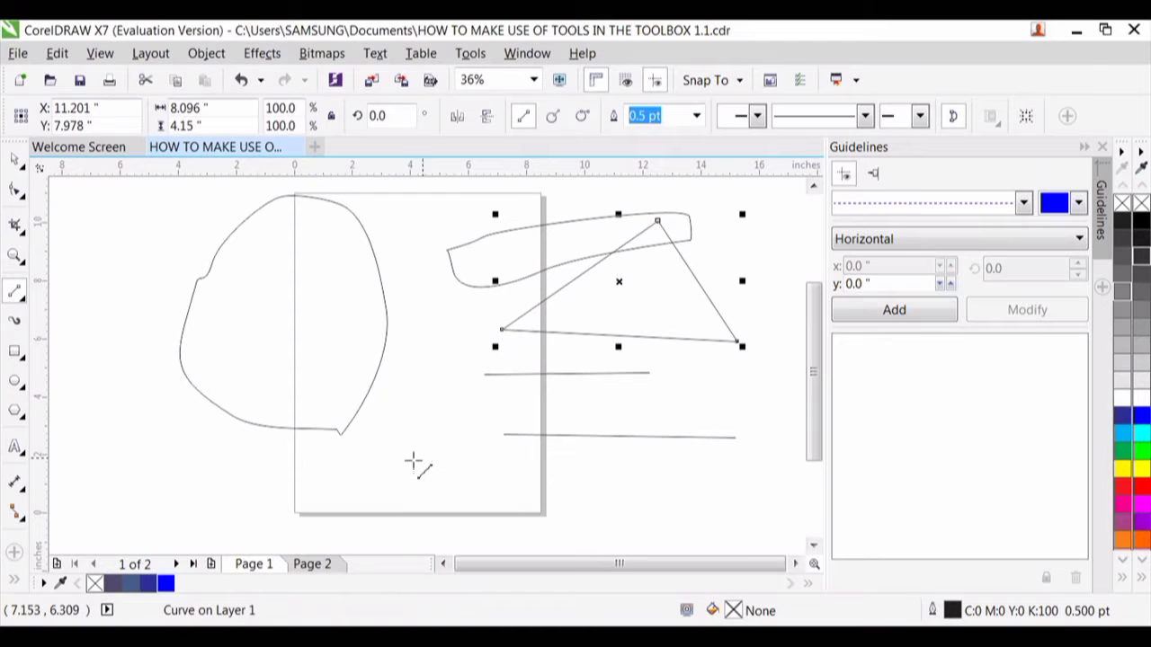
mouse_move(409, 459)
left_mouse_down()
mouse_move(693, 466)
mouse_move(632, 354)
mouse_move(611, 347)
mouse_move(411, 460)
left_mouse_up()
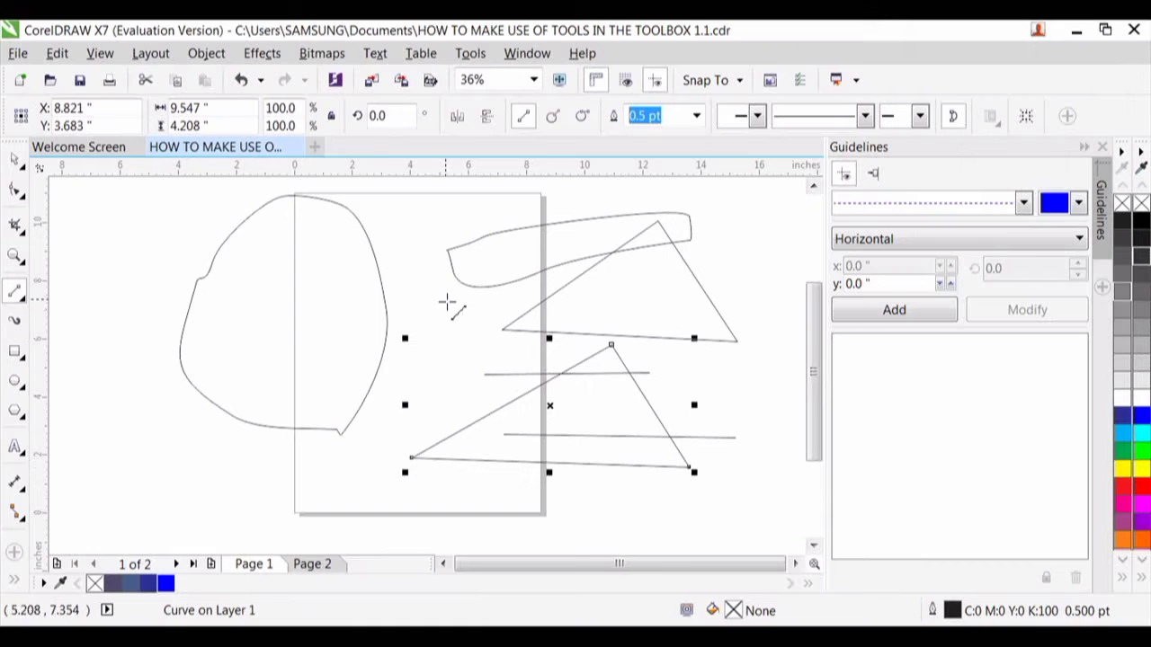
- Draw an open Bézier curve about 9.5 by 4.5 inches below the rounded loop, shaping its nodes with control handles
left_click(25, 307)
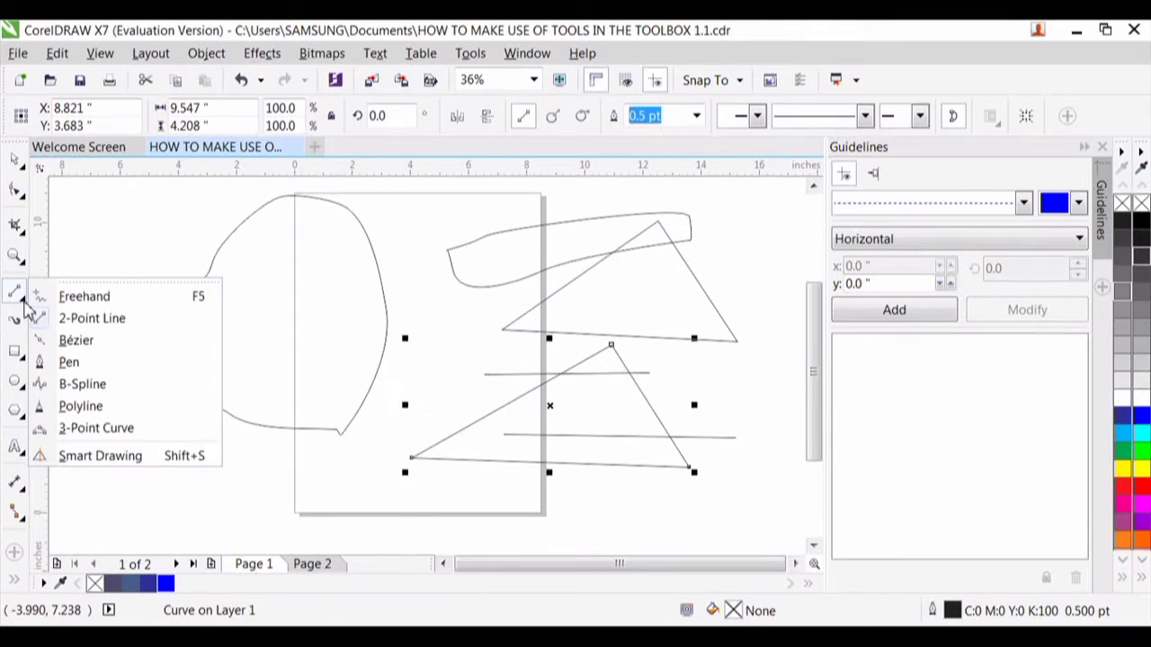
left_click(70, 341)
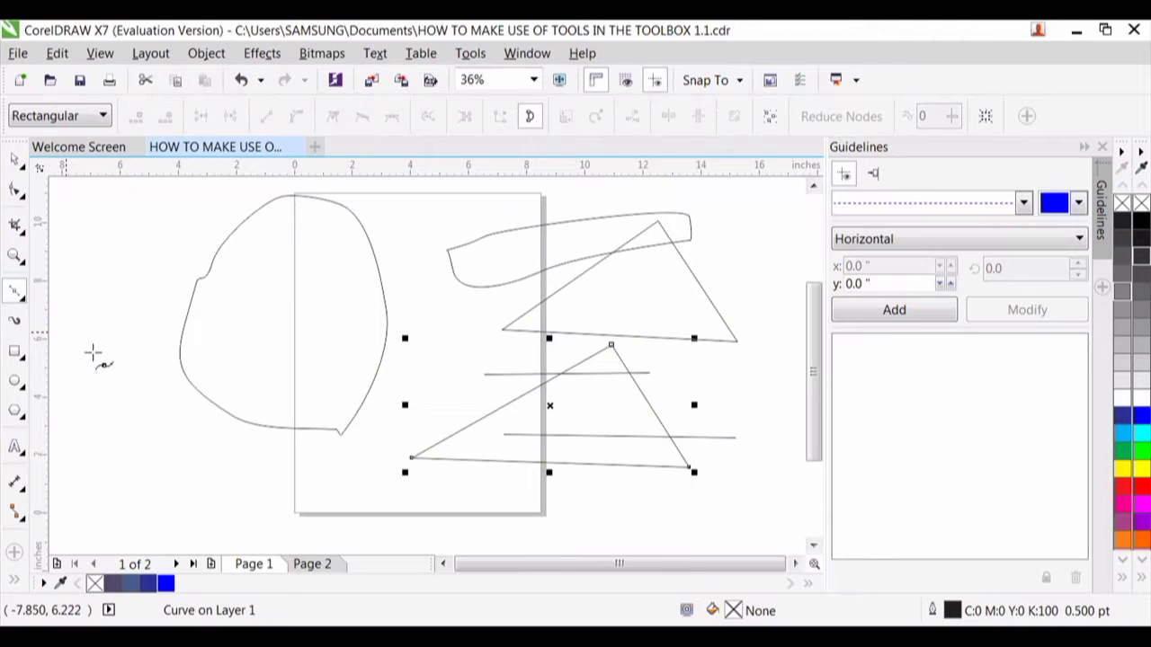
mouse_move(124, 376)
left_mouse_down()
mouse_move(187, 440)
mouse_move(212, 439)
mouse_move(217, 329)
mouse_move(333, 463)
mouse_move(329, 430)
left_mouse_up()
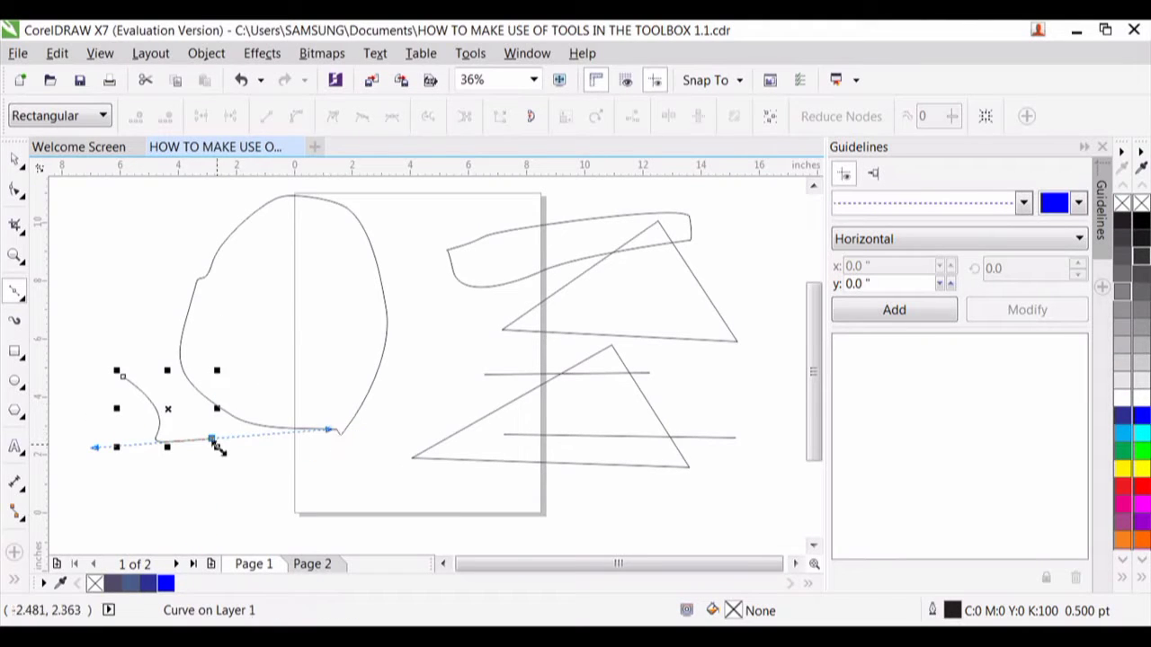
left_click_drag(212, 438, 182, 452)
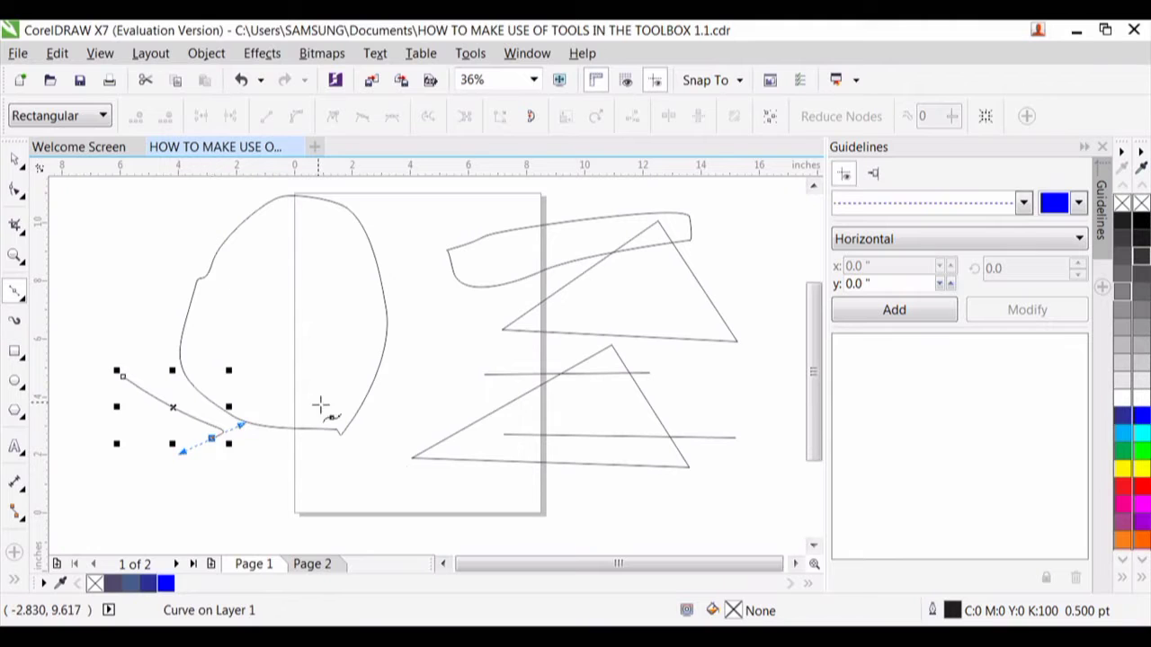
left_click(398, 487)
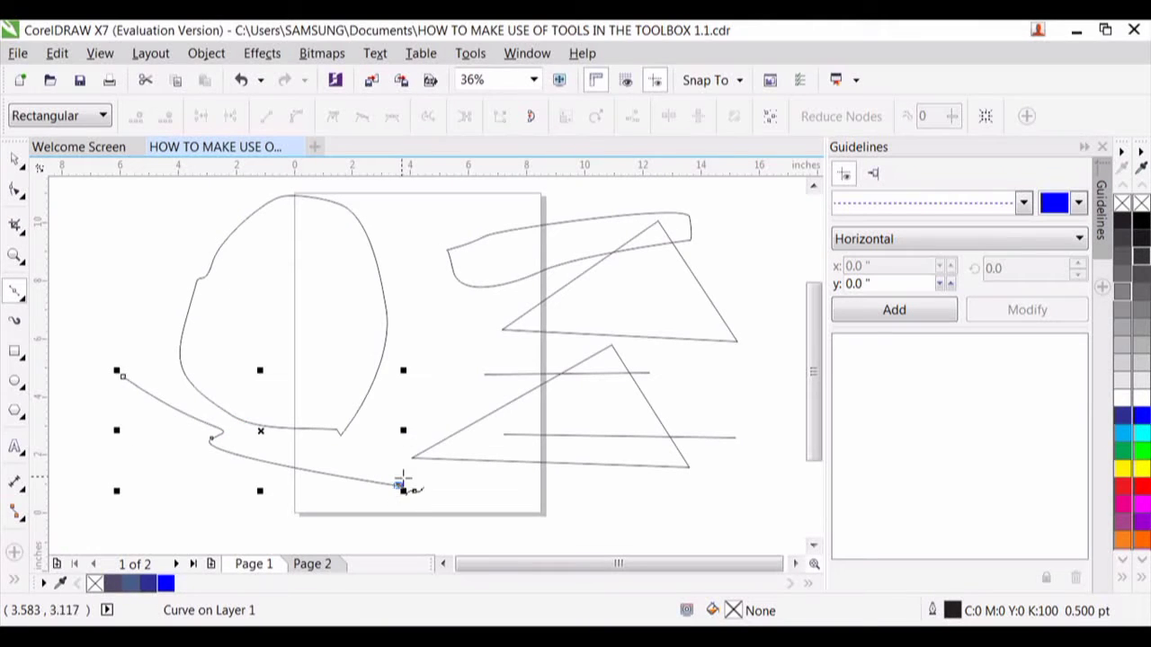
left_click_drag(398, 486, 415, 423)
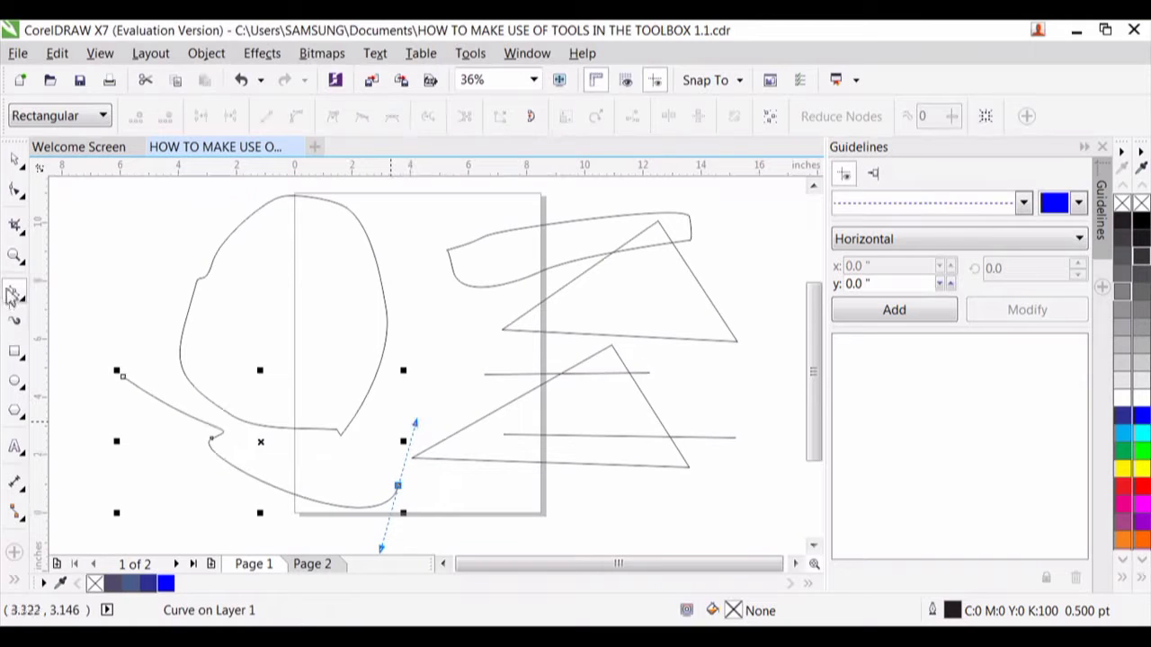
left_click(16, 164)
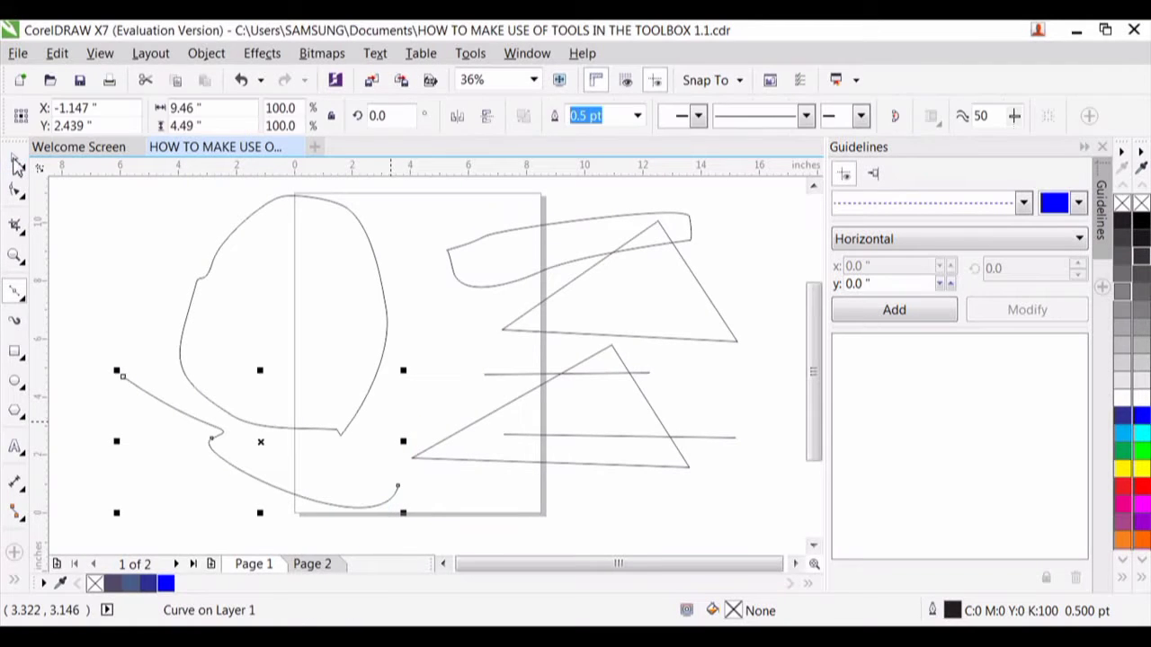
- Draw a closed four-sided box about 3 inches tall with straight Bézier segments, overlapping the rounded loop's outer edge
left_click(20, 297)
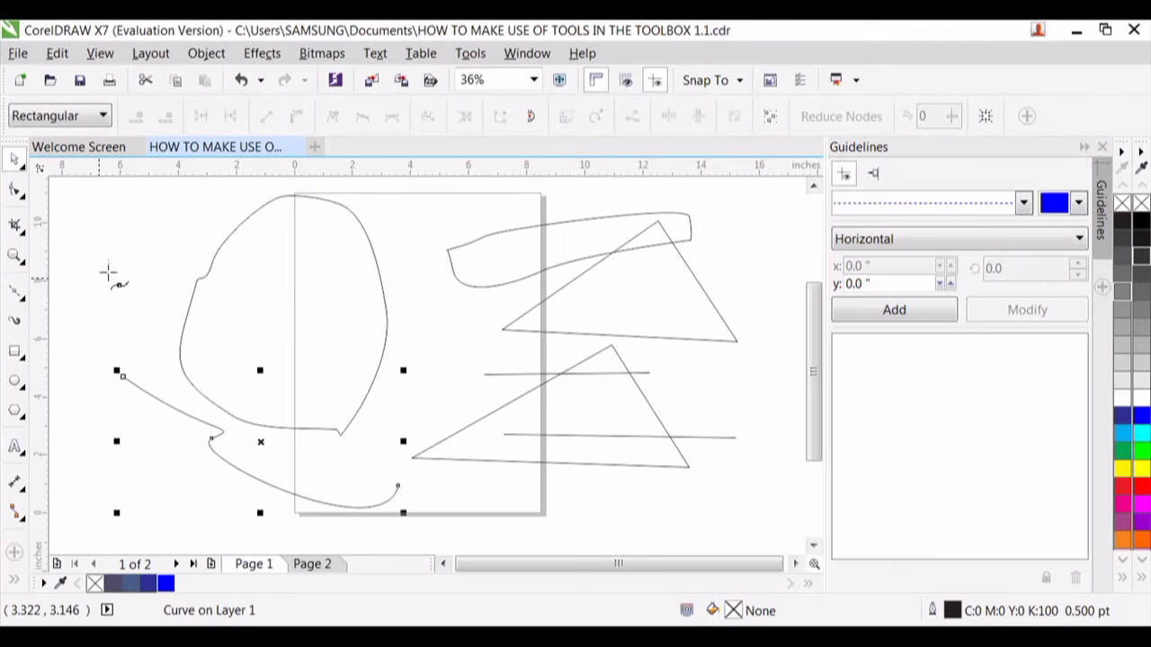
left_click(131, 260)
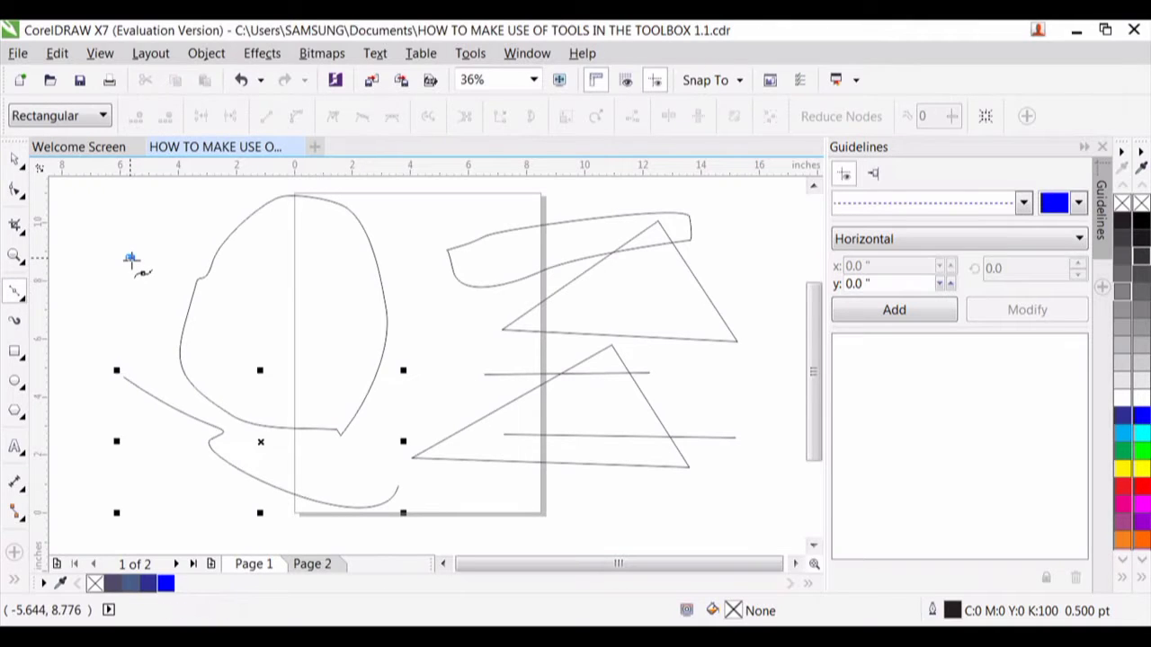
left_click(139, 349)
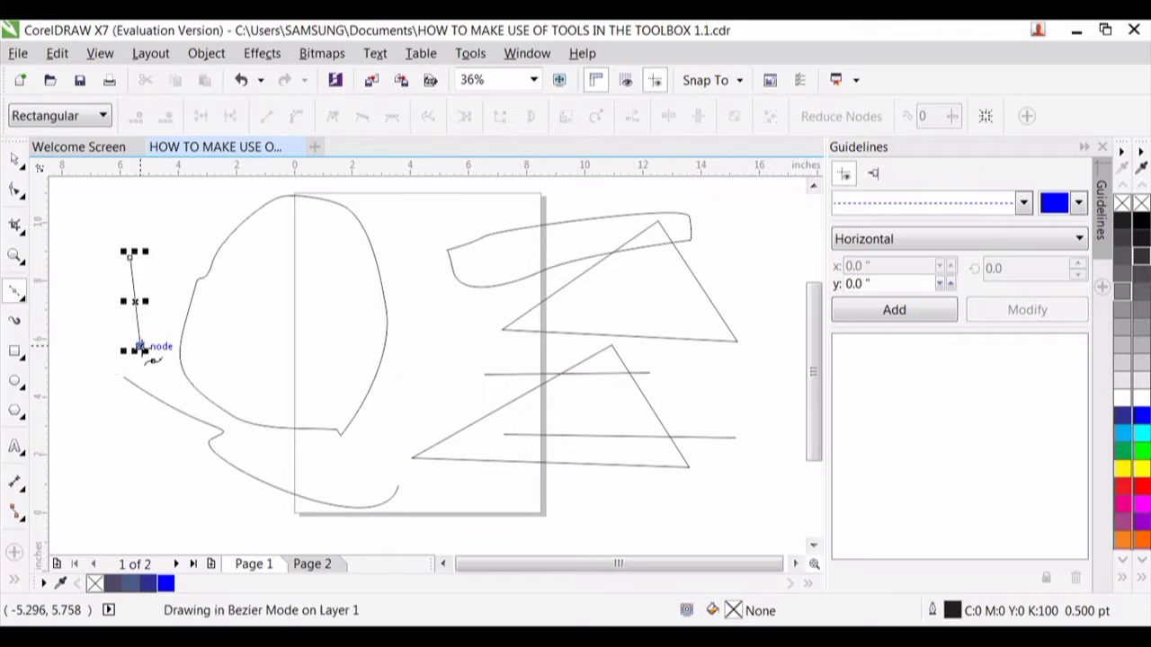
left_click(220, 339)
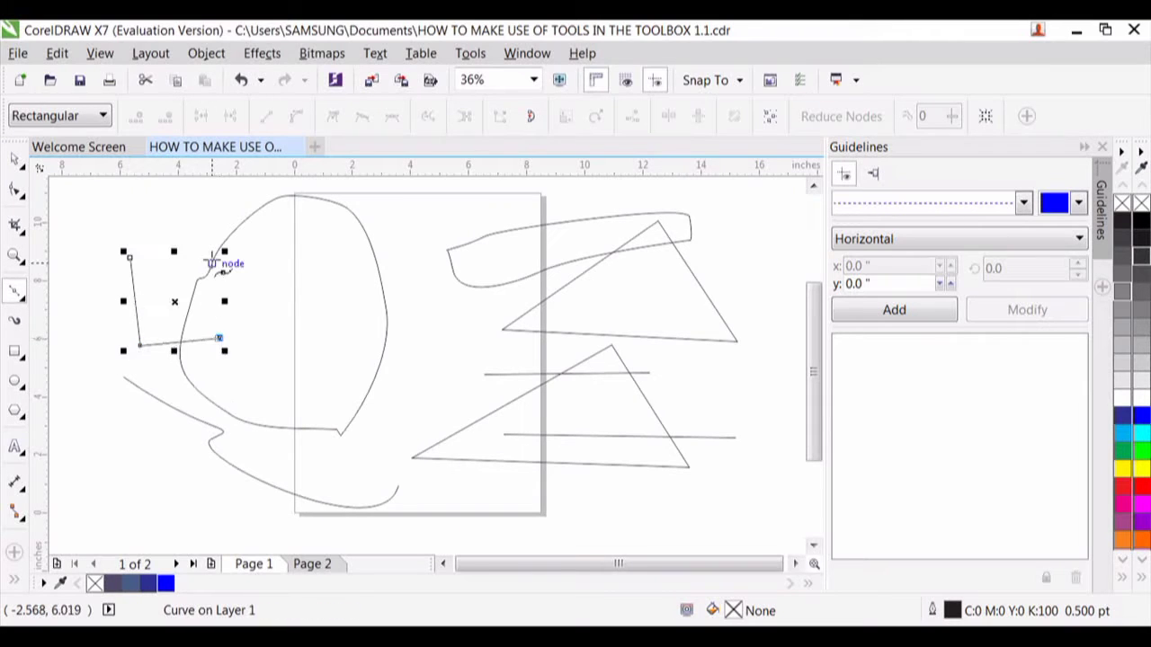
left_click(214, 258)
left_click(130, 258)
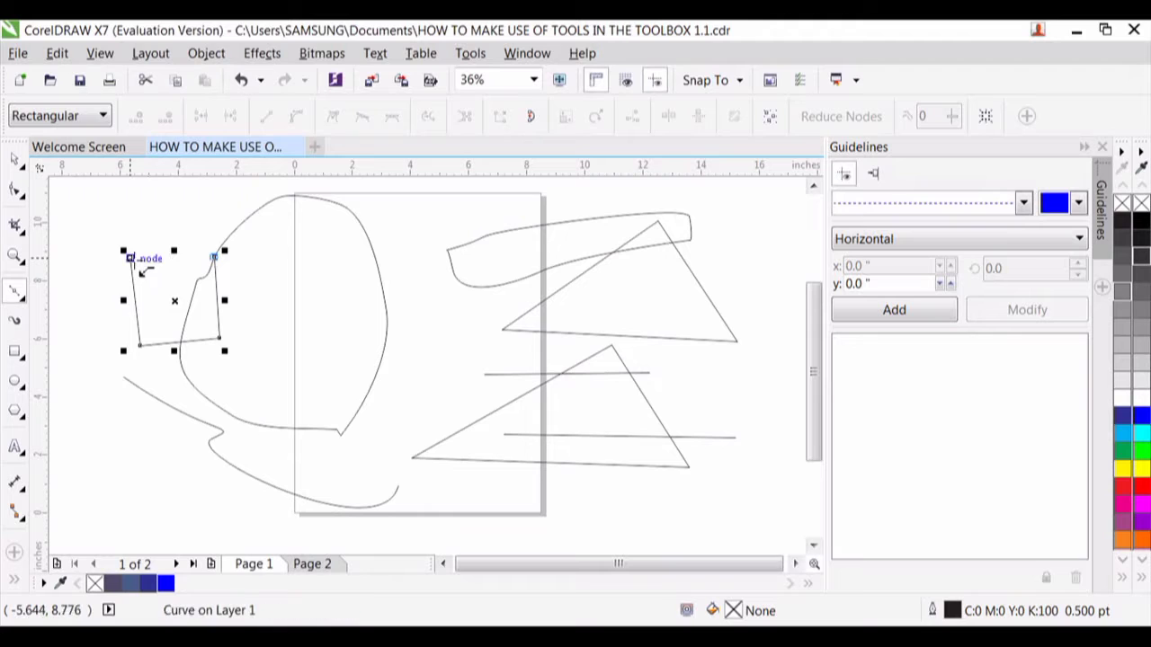
- Join the box's four corners with straight Bézier segments to one shared point inside the rounded loop
left_click(344, 275)
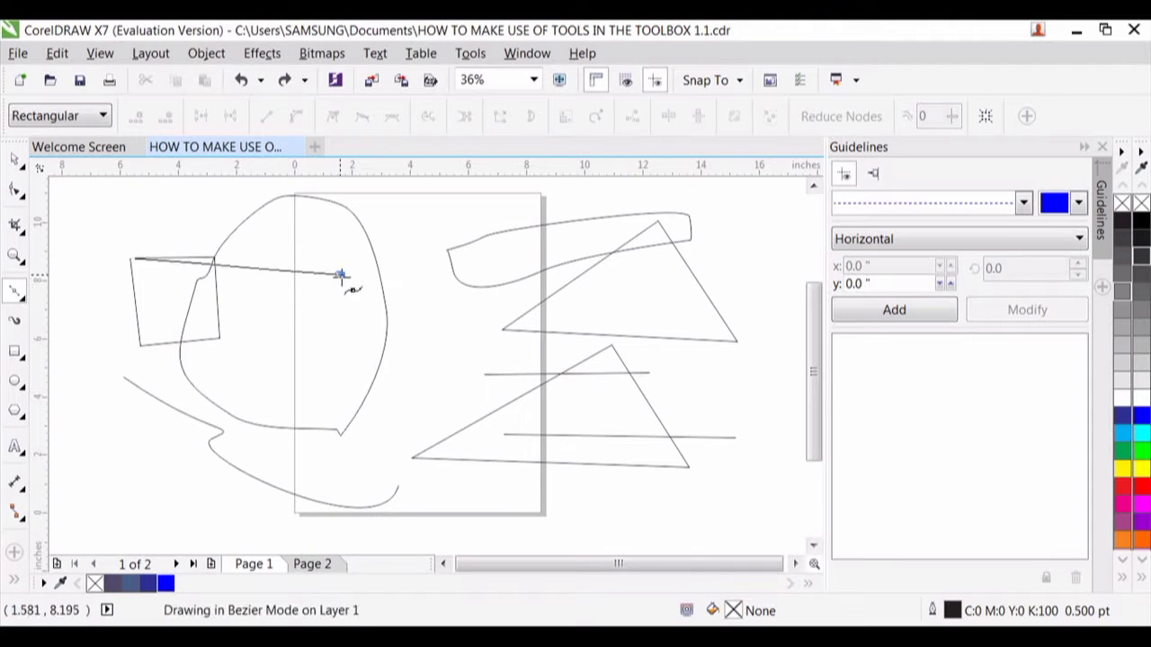
left_click(140, 346)
left_click(340, 275)
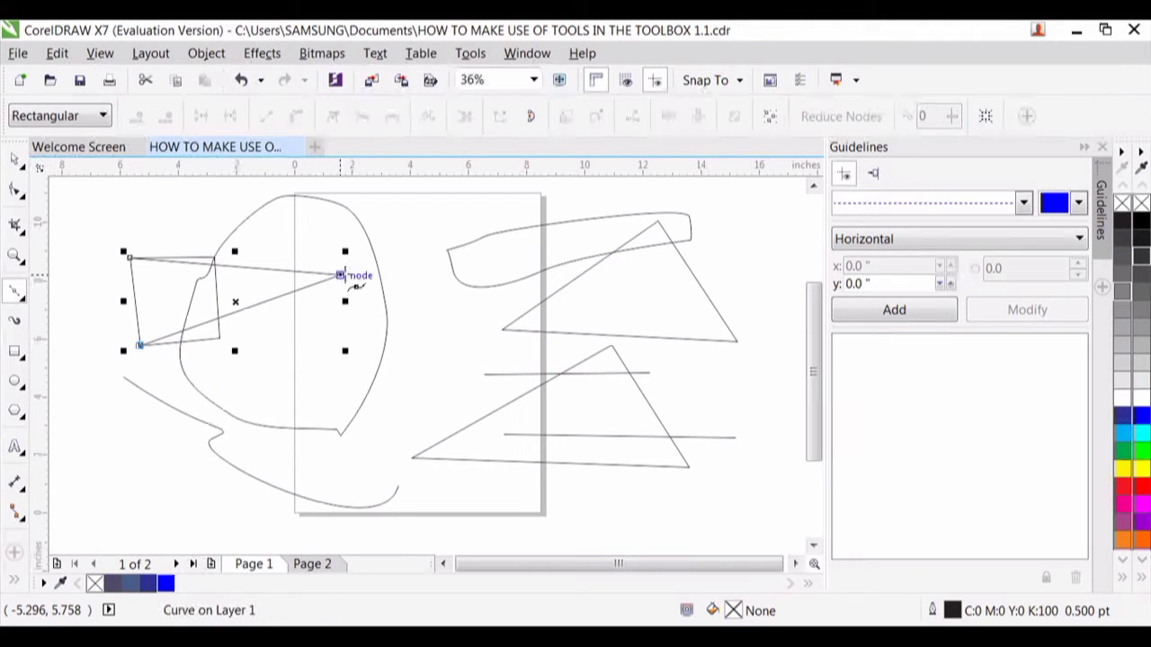
left_click(340, 275)
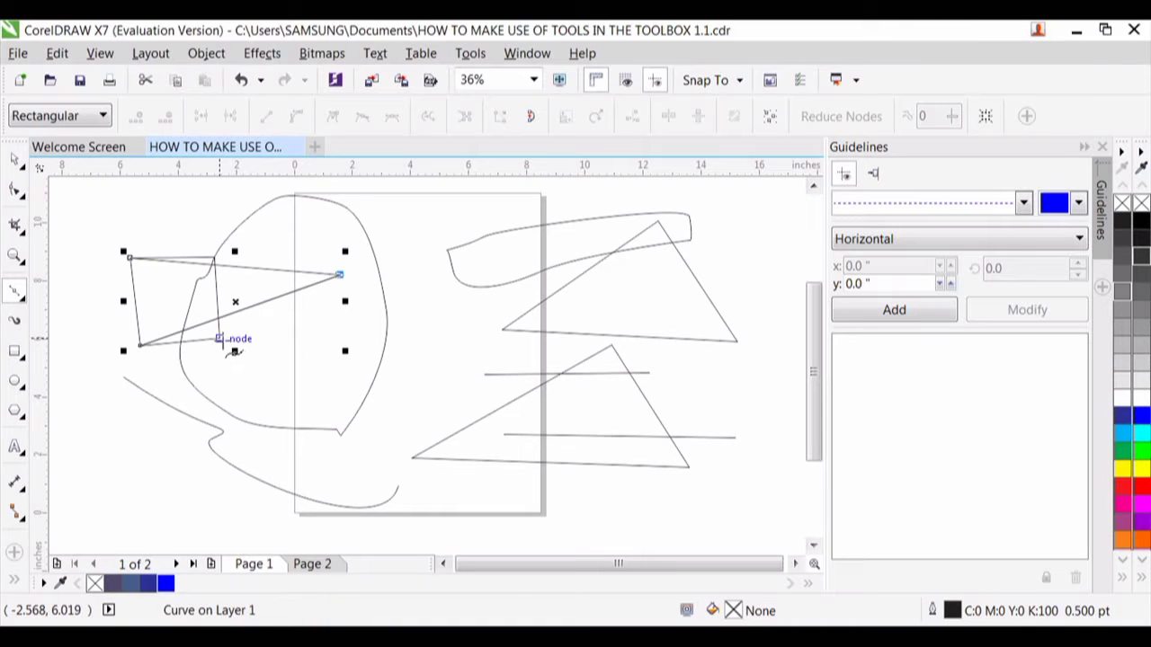
left_click(221, 340)
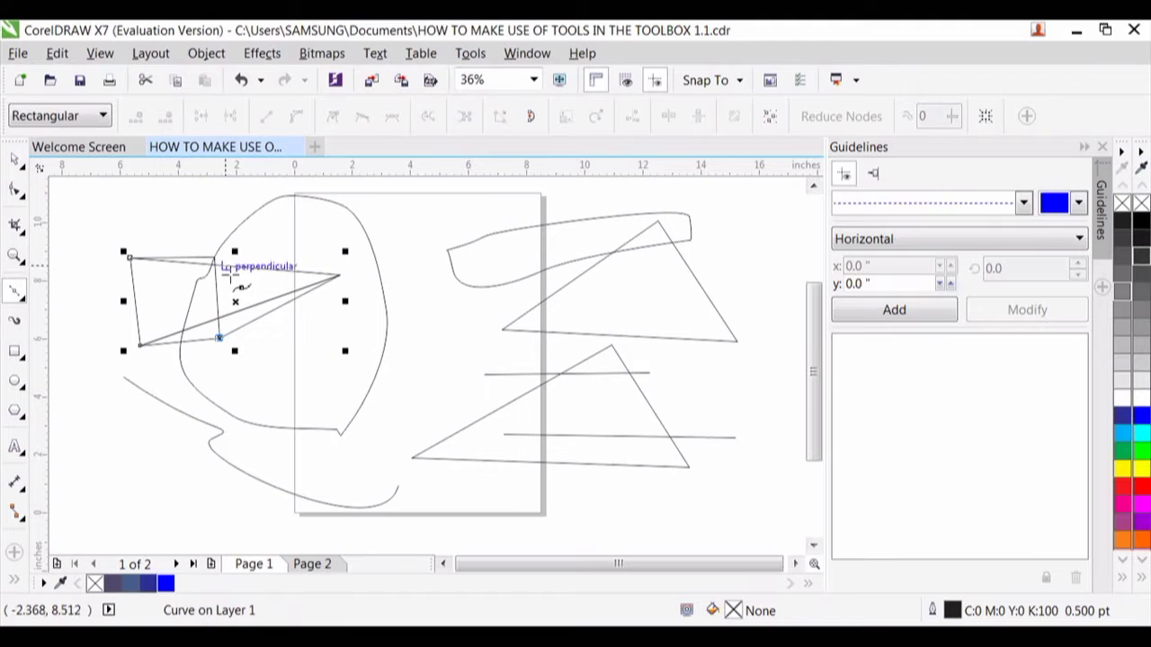
left_click(340, 275)
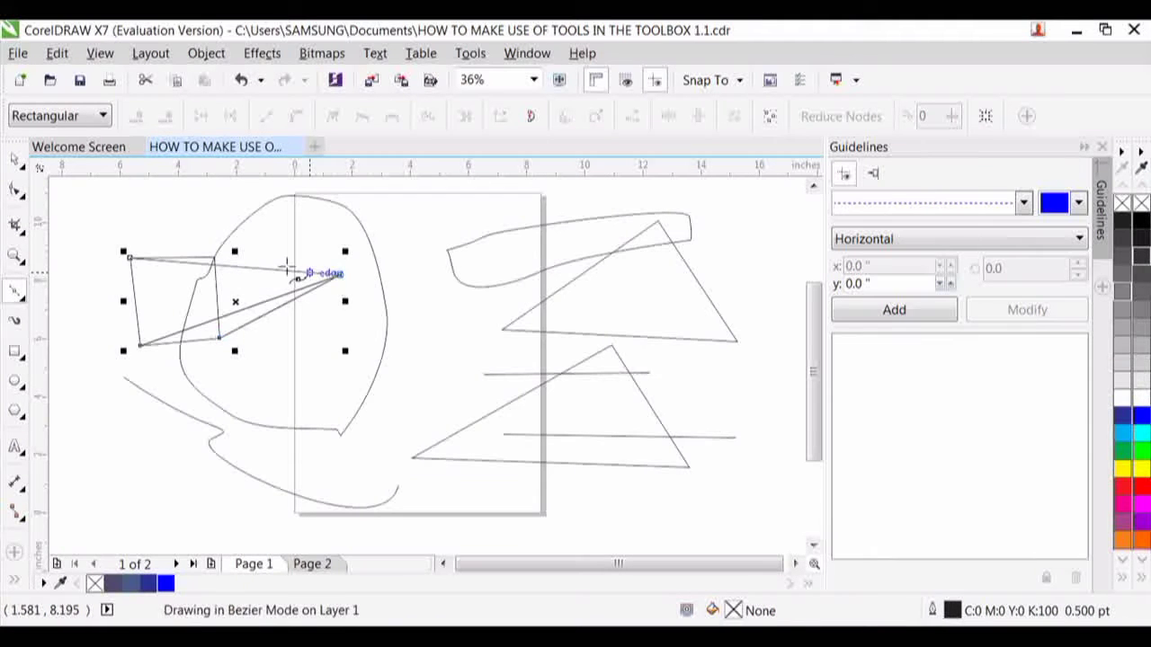
left_click(214, 258)
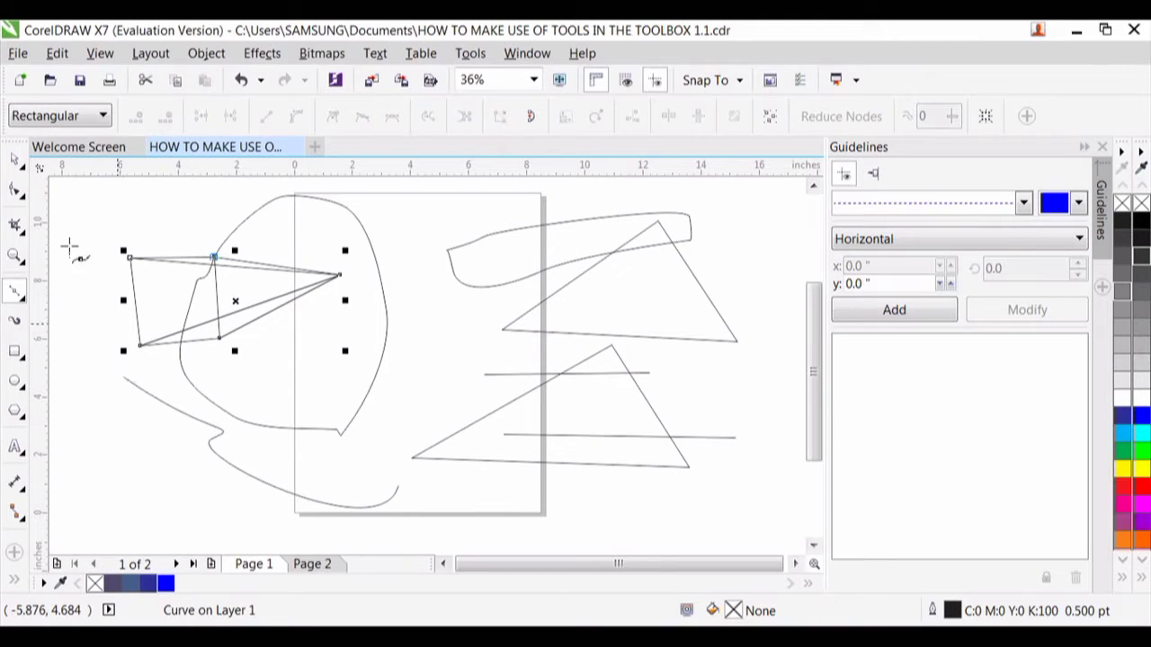
- Draw with the Pen tool a short open curve beside the page and a closed looping curve about 13.9 by 2.2 inches below it
left_click(25, 301)
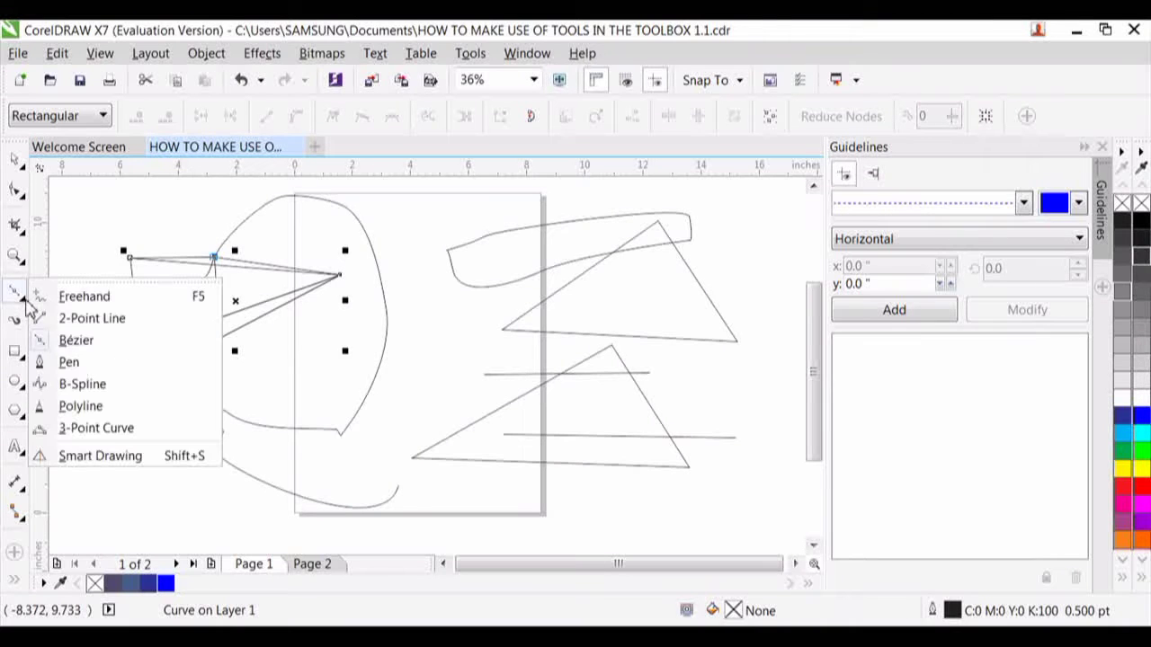
left_click(70, 362)
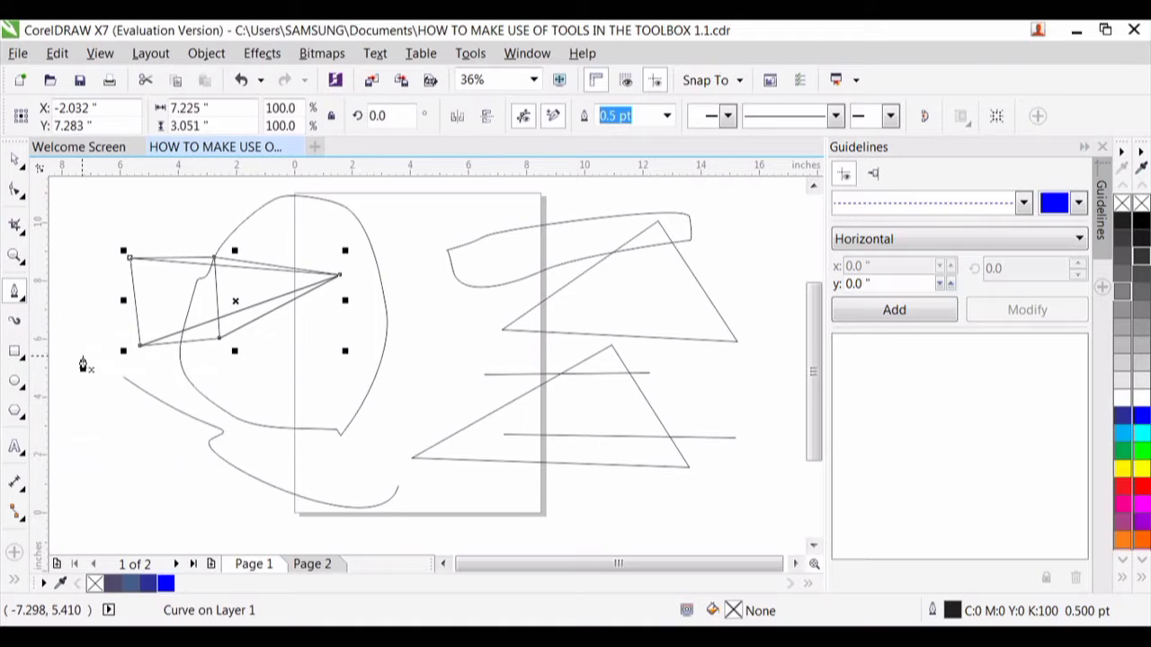
scroll(261, 458, "down", 2)
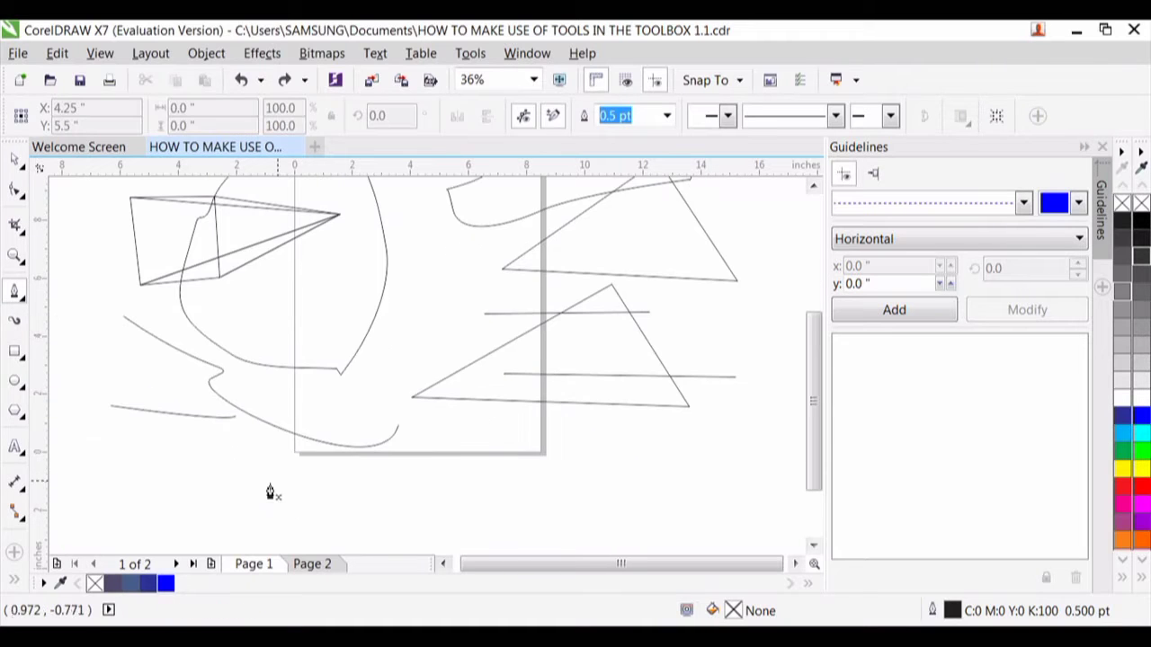
left_click_drag(250, 484, 372, 437)
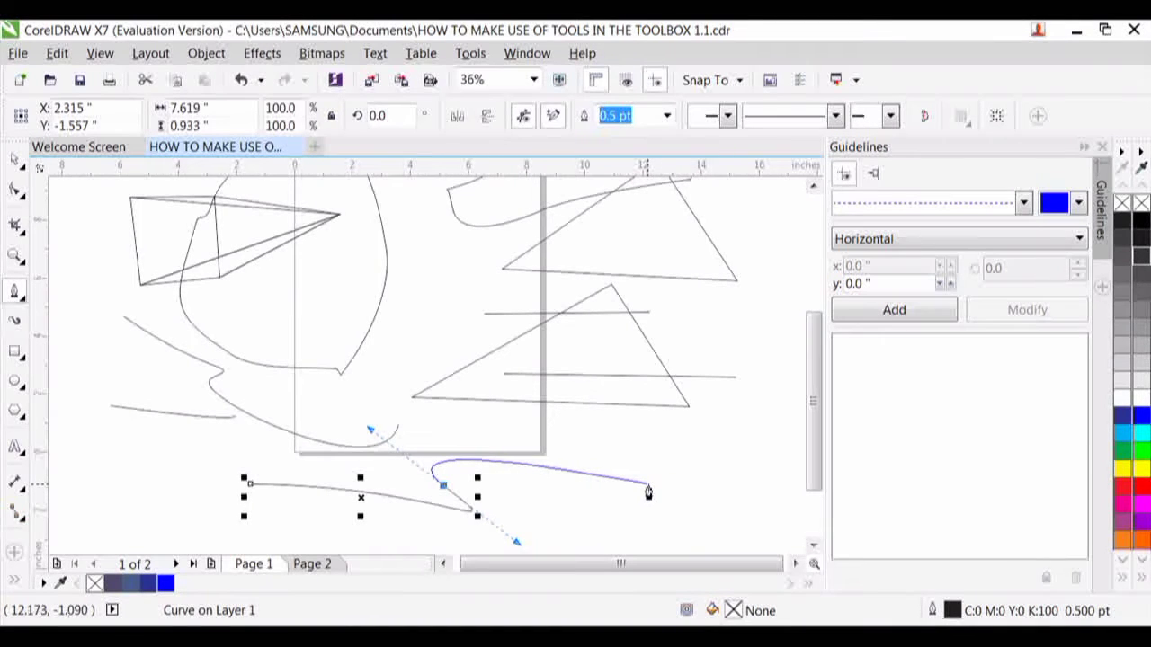
left_click_drag(648, 485, 592, 508)
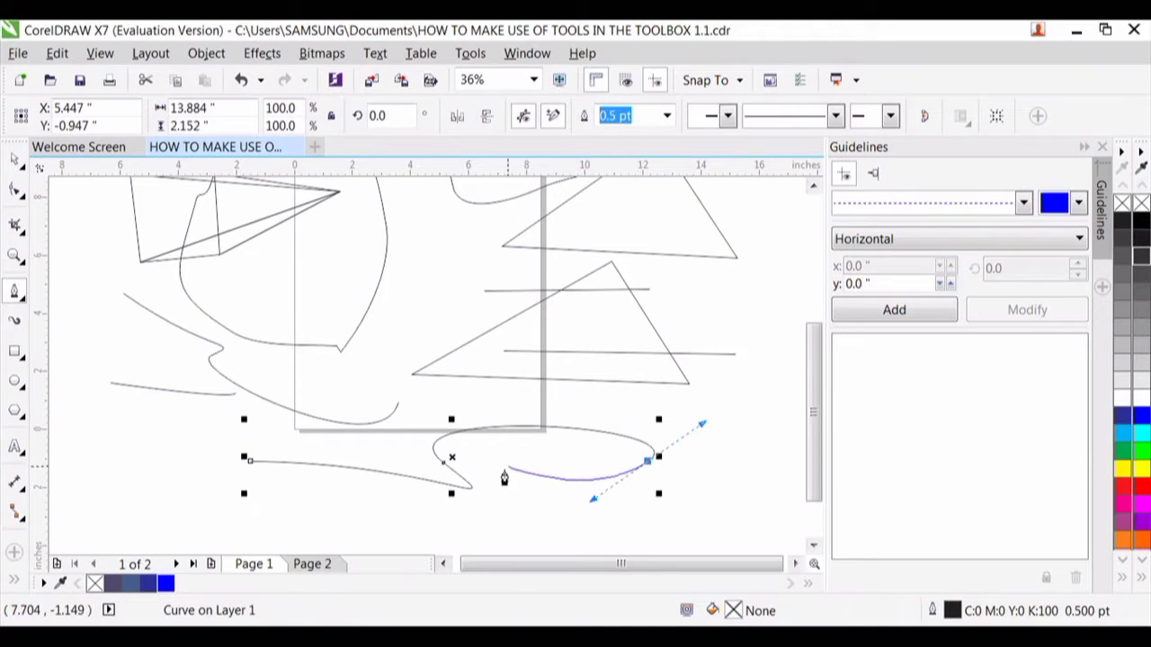
left_click(252, 464)
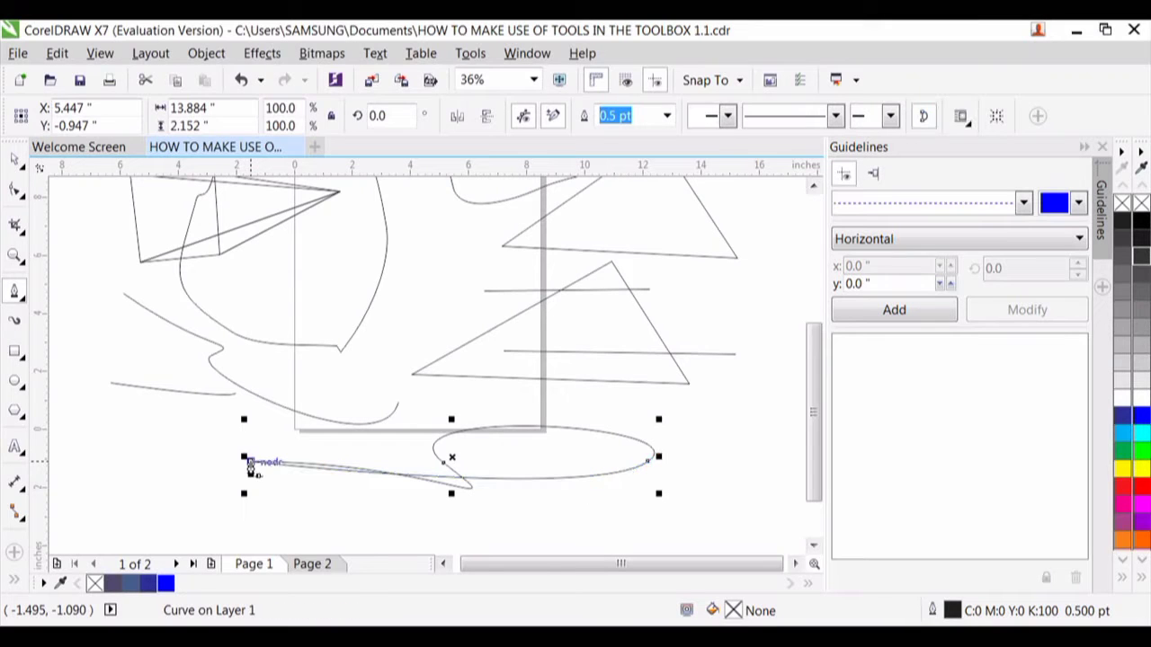
- Move the closed looping Pen curve about 0.5 inch to the right and 0.35 inch up
left_click(17, 165)
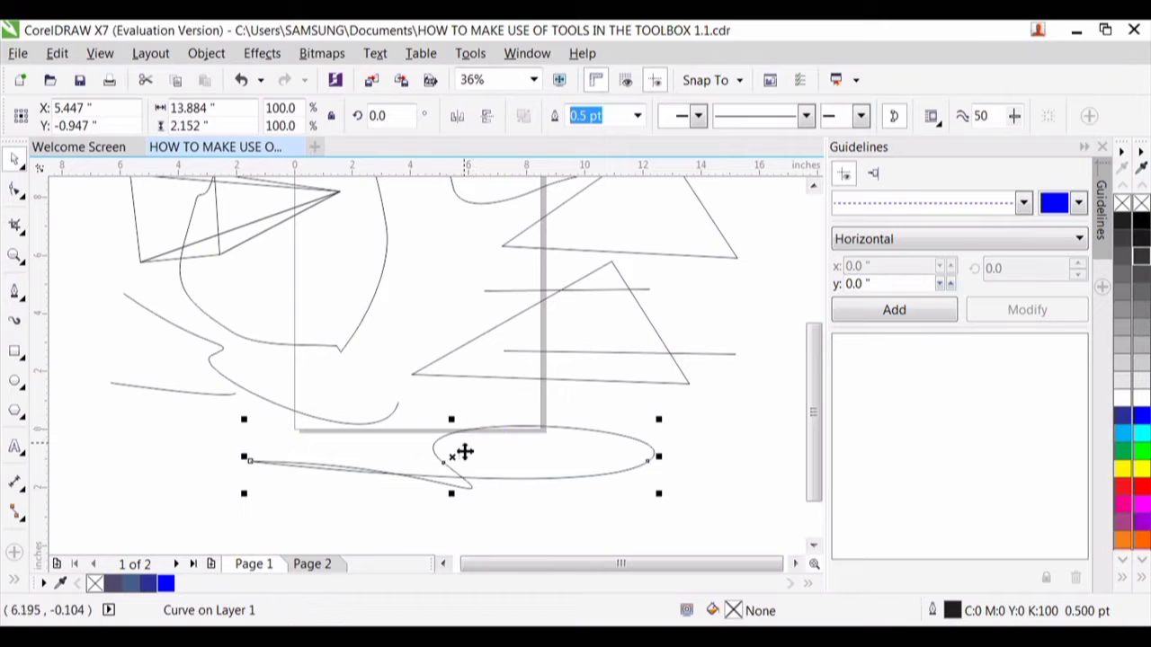
mouse_move(454, 461)
left_mouse_down()
mouse_move(459, 434)
mouse_move(476, 435)
mouse_move(469, 451)
left_mouse_up()
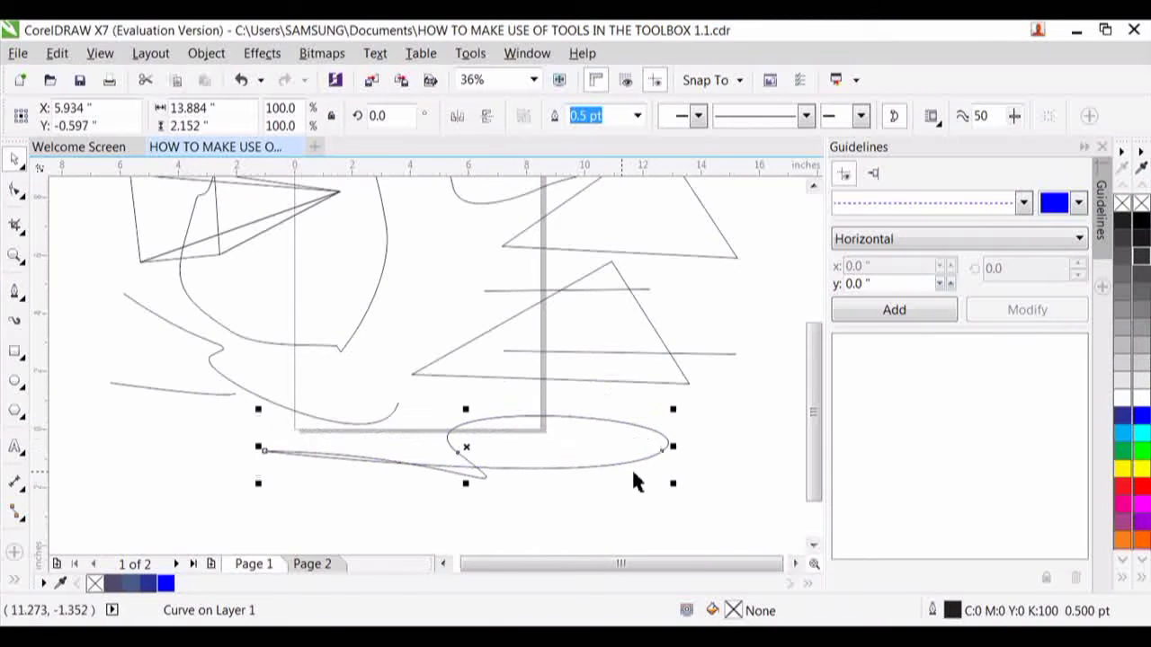
- Draw a closed oval B-Spline about 5.2 by 3 inches from four control points, overlapping the page's lower-left edge
left_click(20, 302)
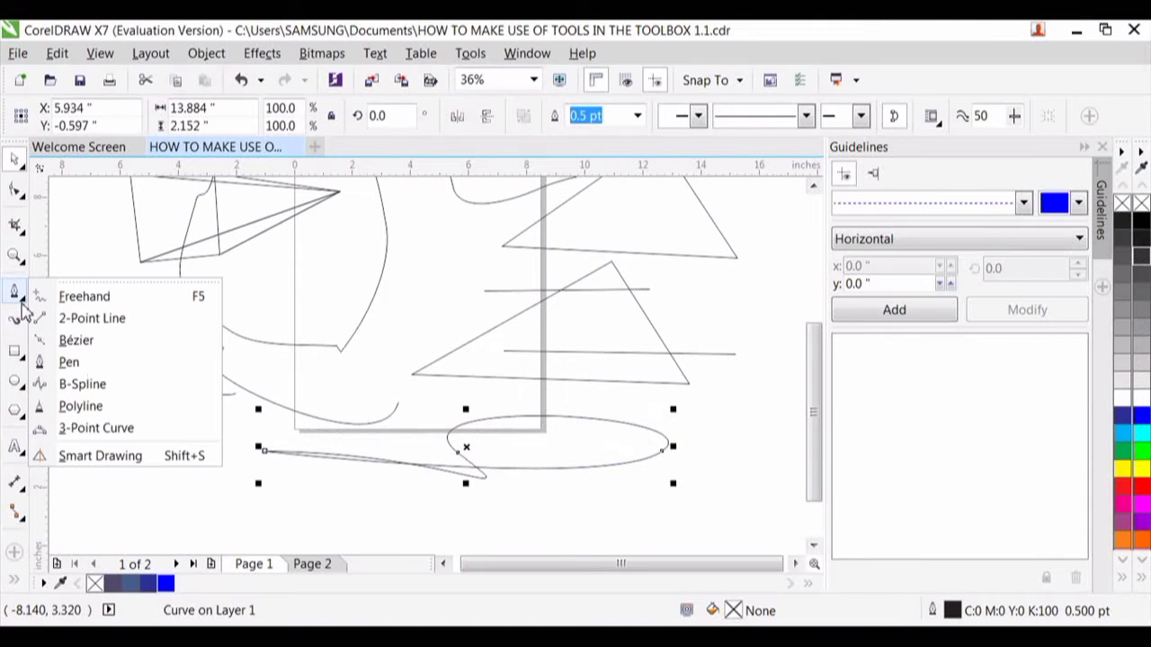
left_click(82, 384)
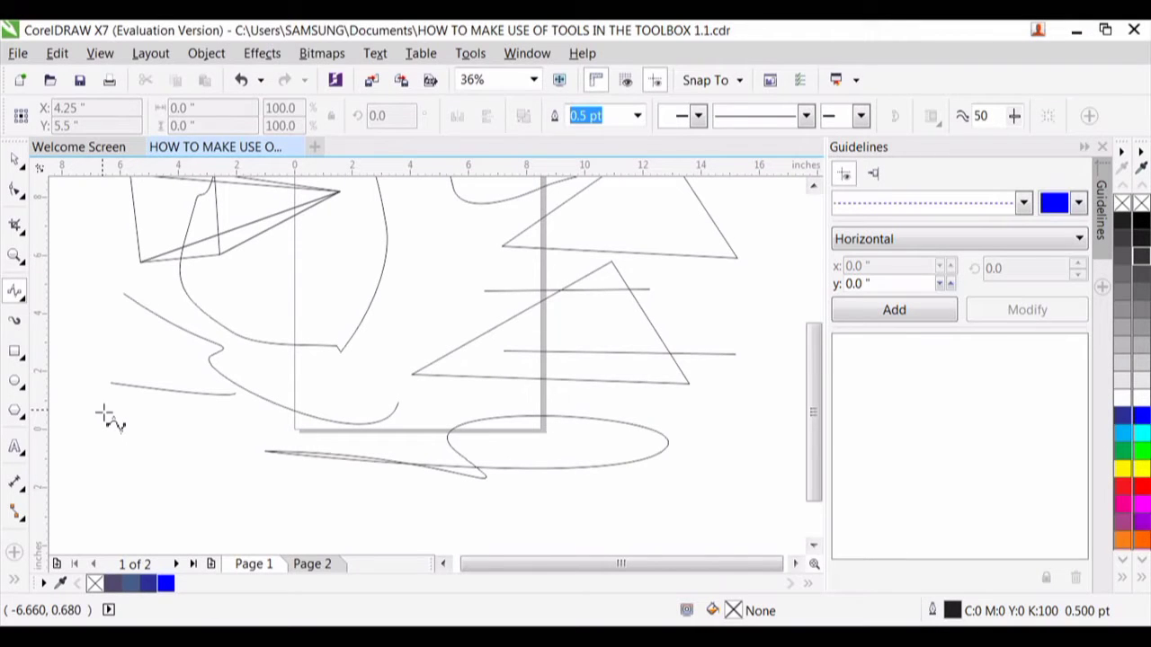
left_click(153, 429)
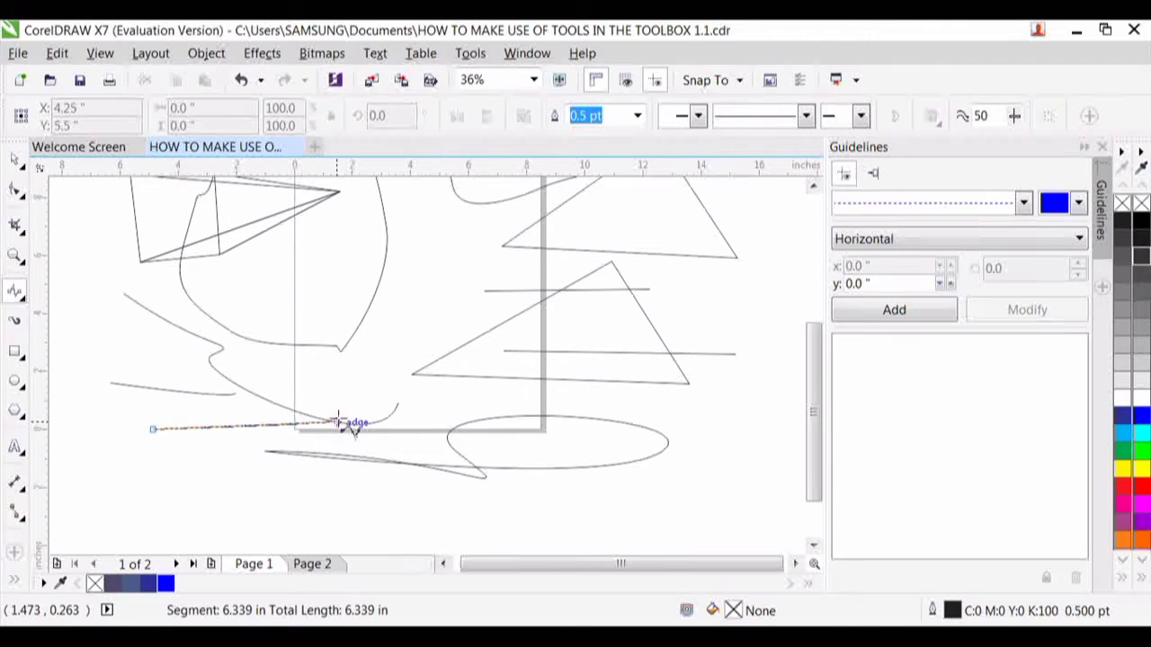
left_click_drag(336, 421, 281, 312)
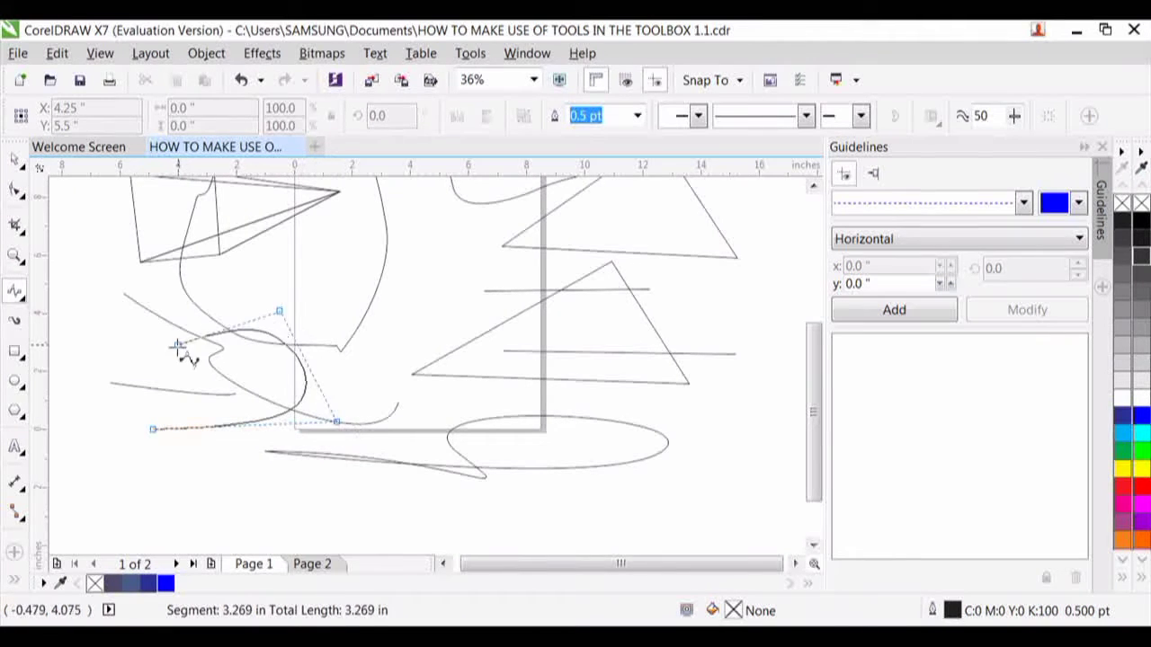
left_click_drag(141, 362, 145, 380)
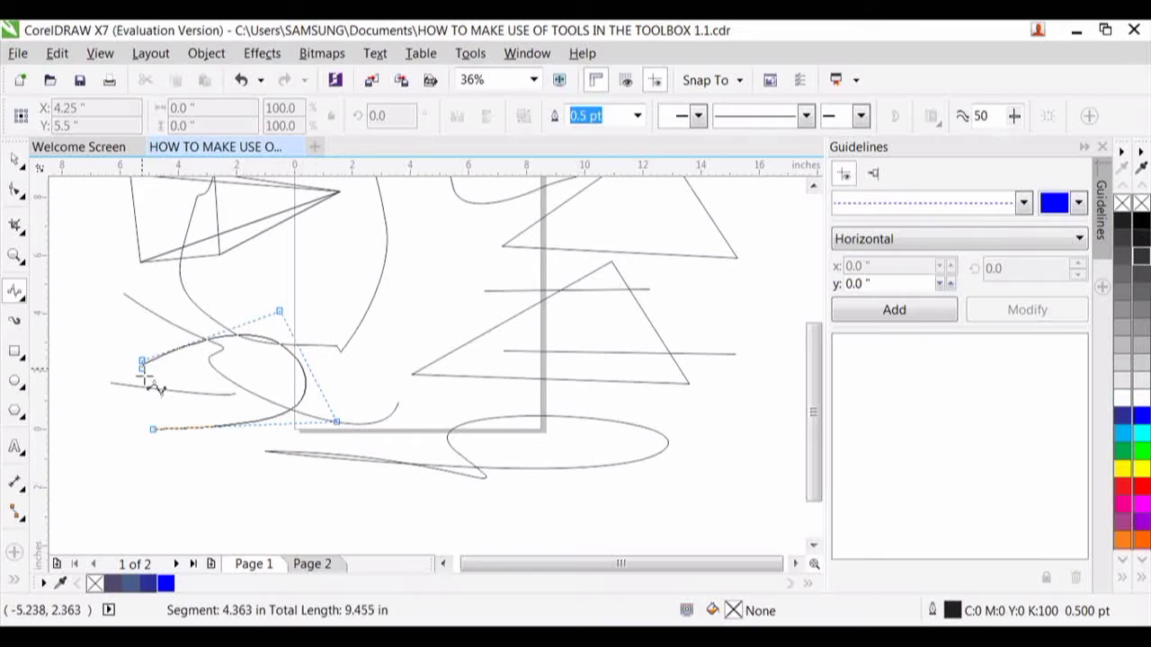
left_click(153, 431)
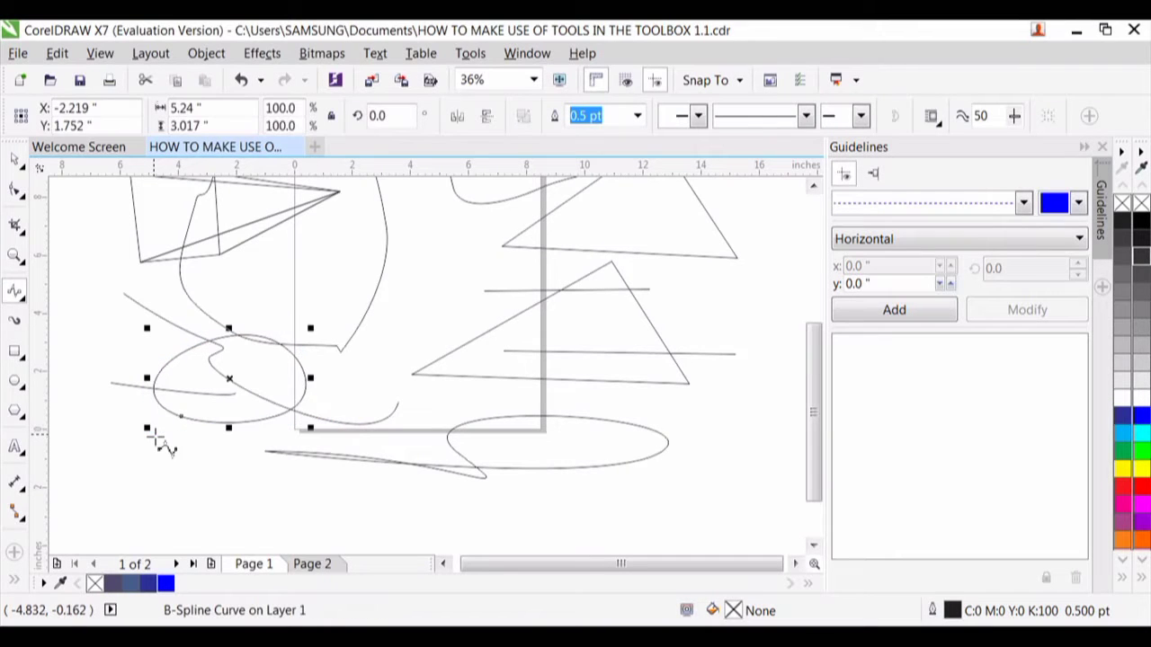
- Draw a closed, irregular B-Spline shape about 11.5 by 5.8 inches across the lower part of the page, overlapping the looping curve
left_click(340, 497)
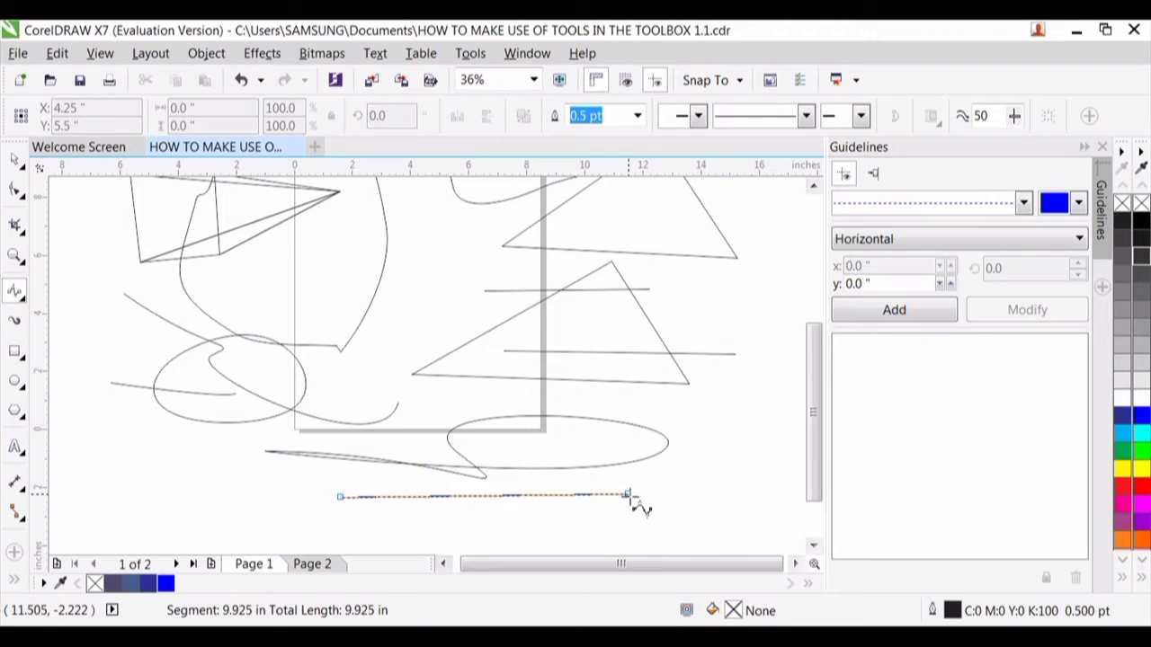
left_click(628, 494)
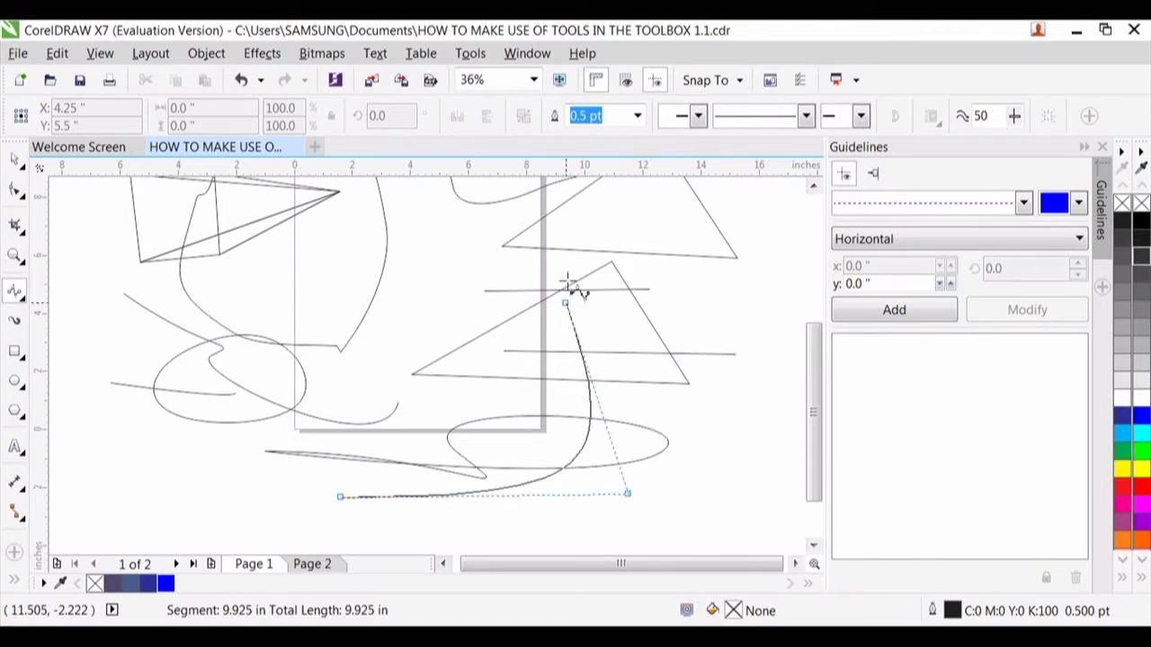
left_click(609, 305)
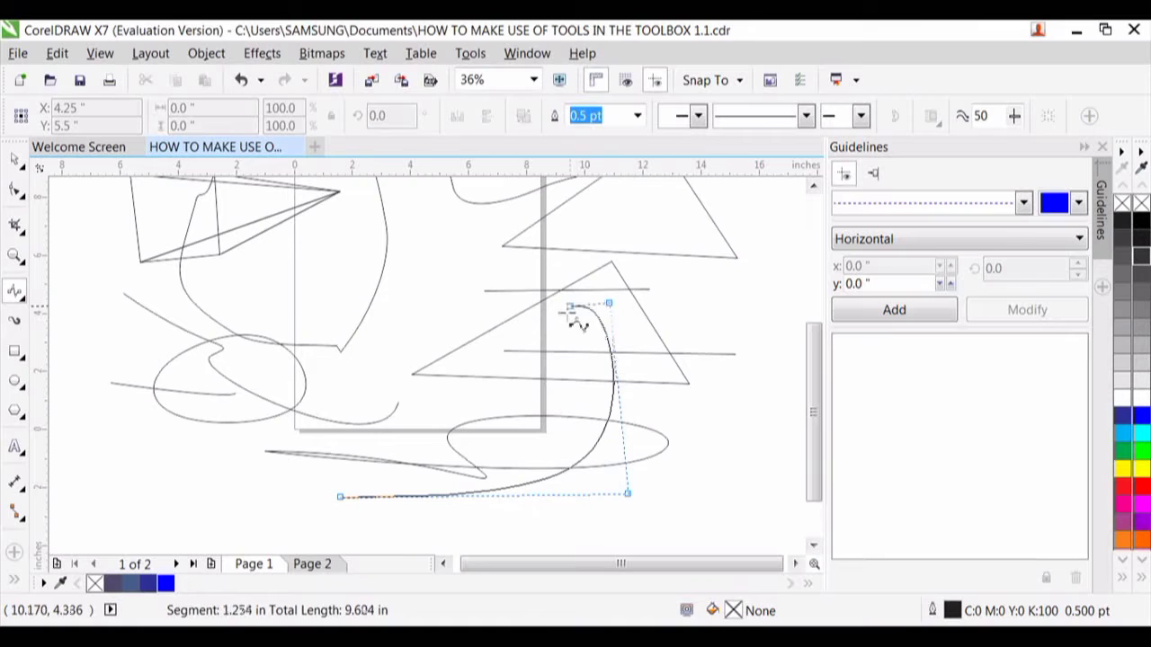
left_click(392, 346)
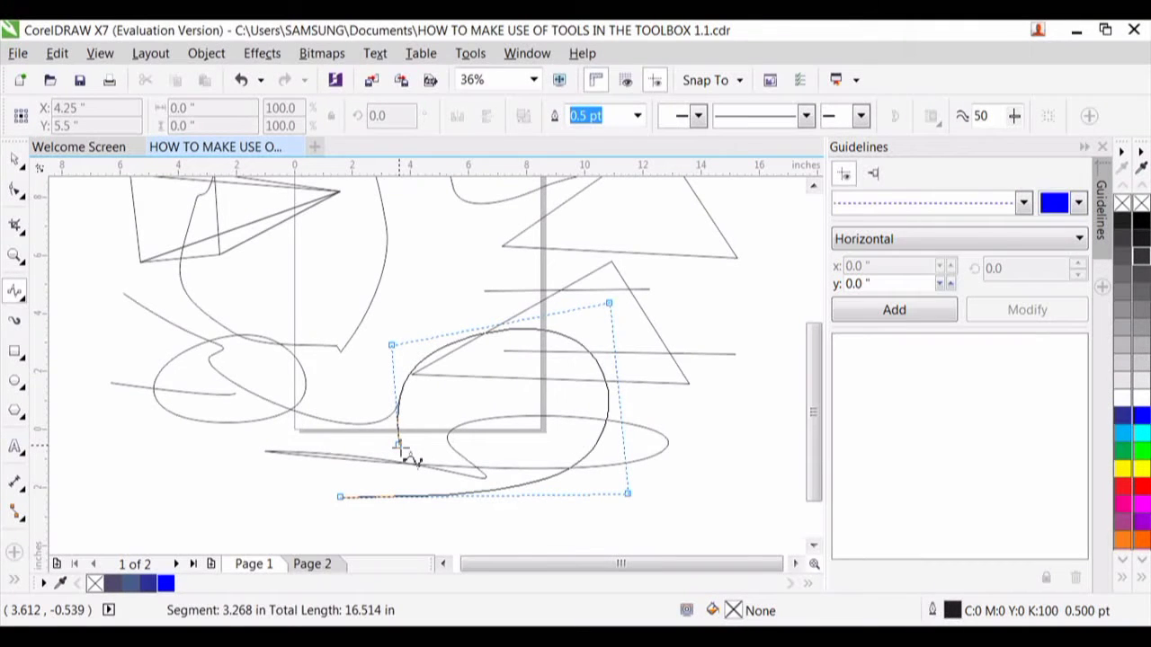
left_click(398, 445)
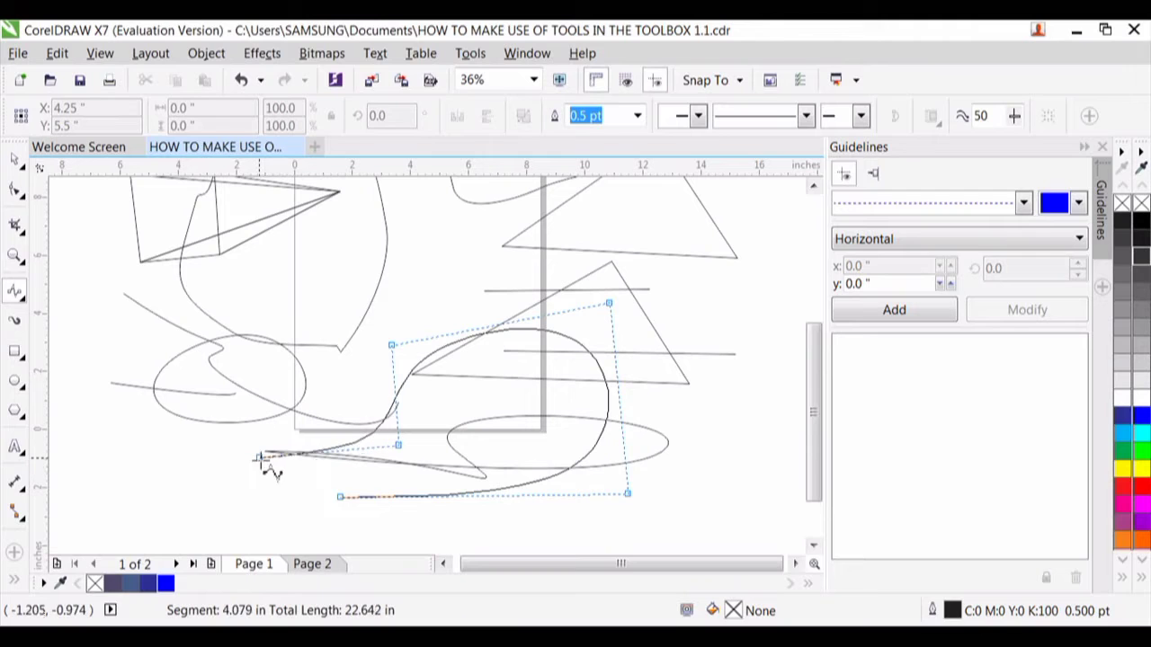
left_click(259, 456)
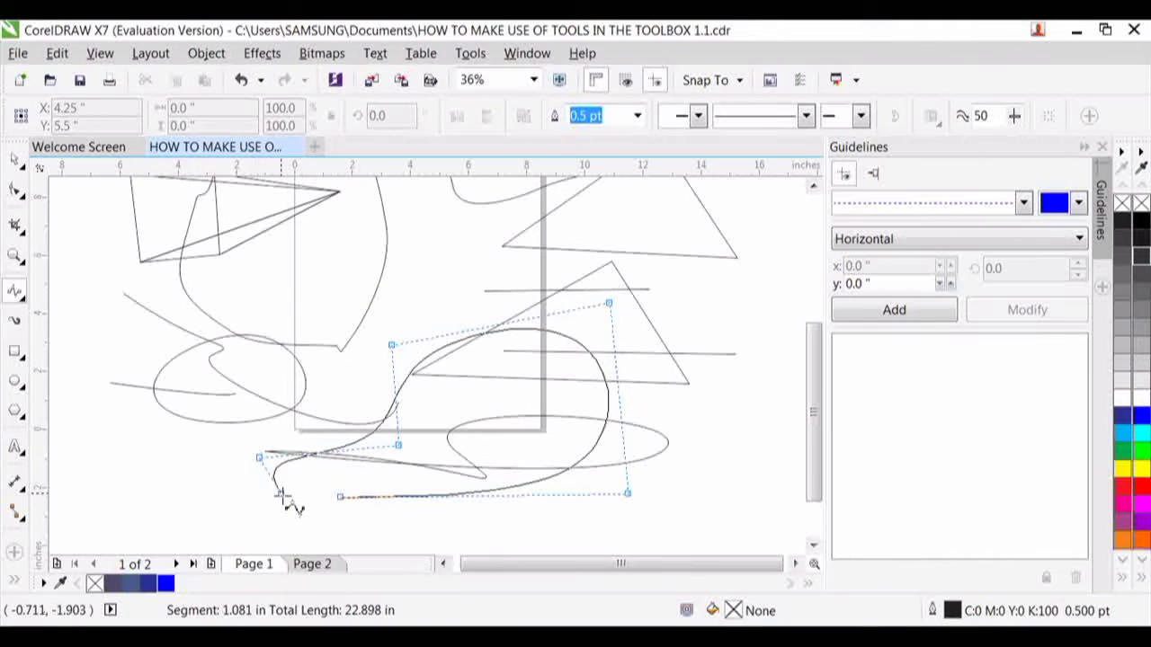
left_click(283, 493)
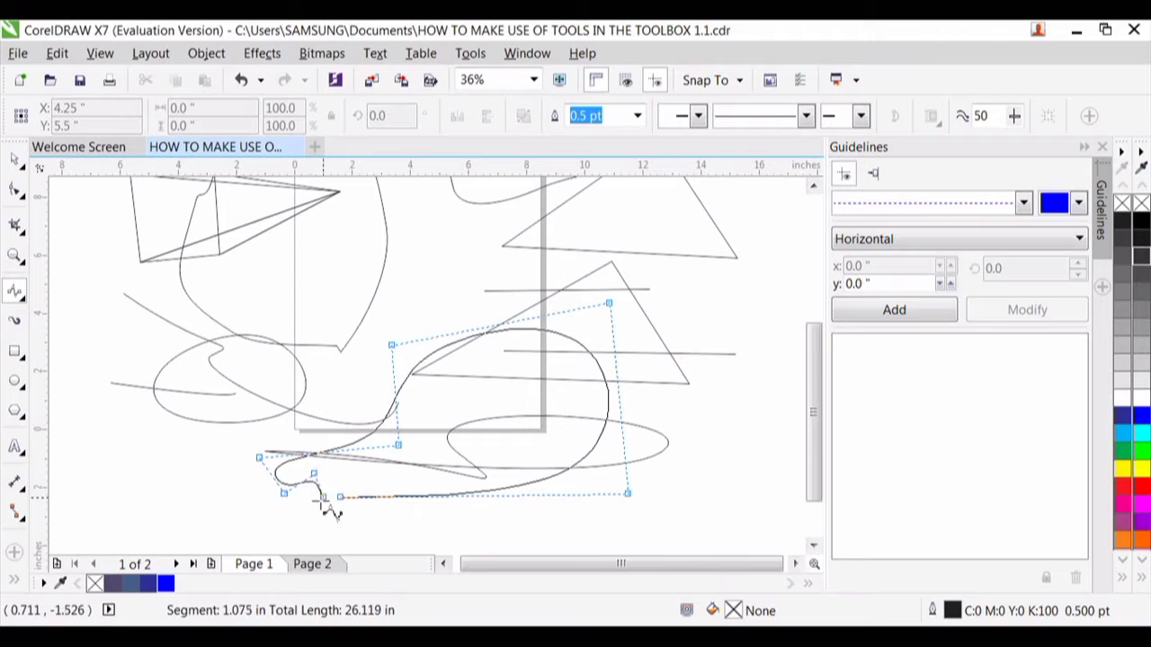
left_click(312, 475)
left_click(310, 497)
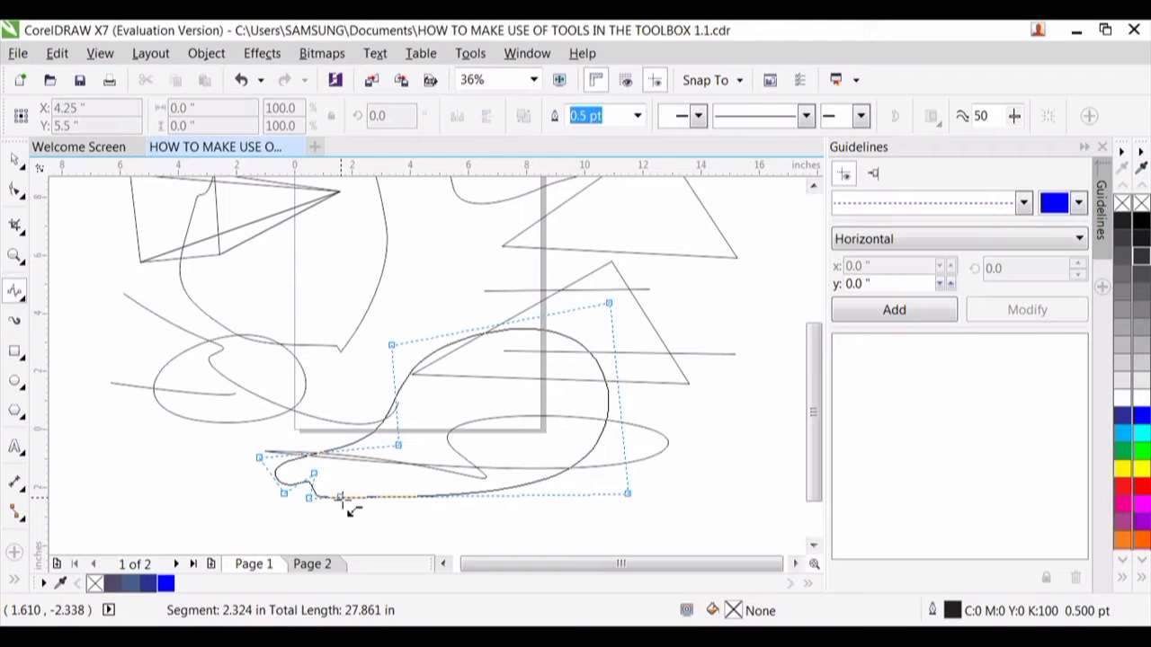
double_click(341, 497)
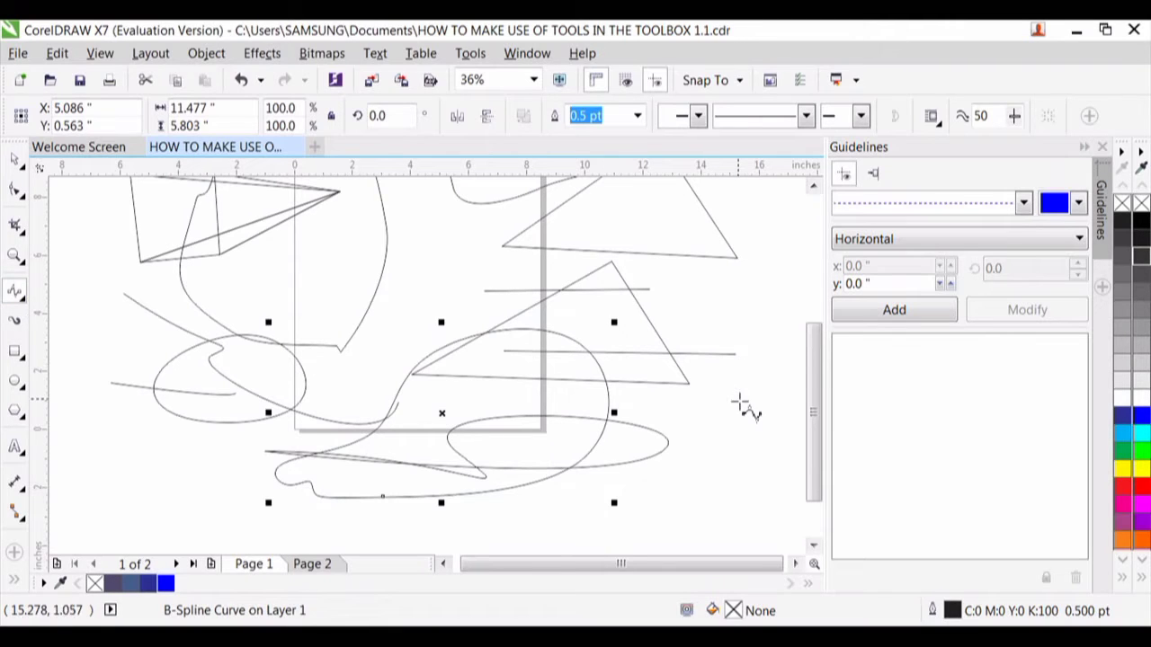
- Draw a small closed rounded B-Spline shape about 2.5 by 2.8 inches just beyond the looping curve's right end
left_click(669, 406)
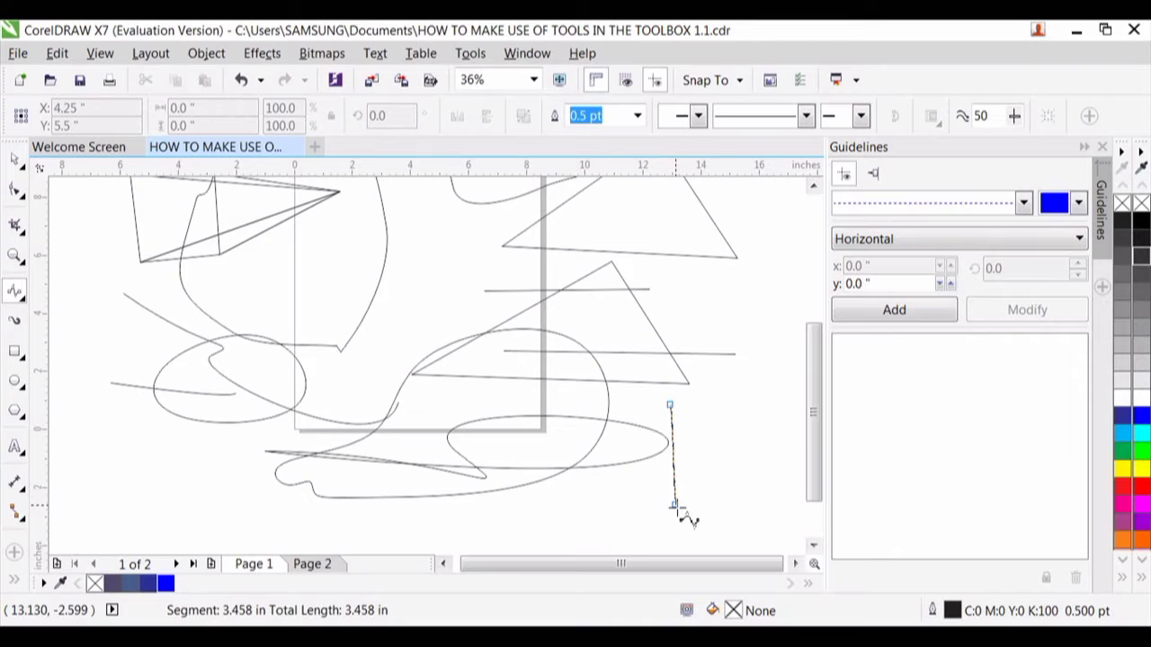
left_click(673, 503)
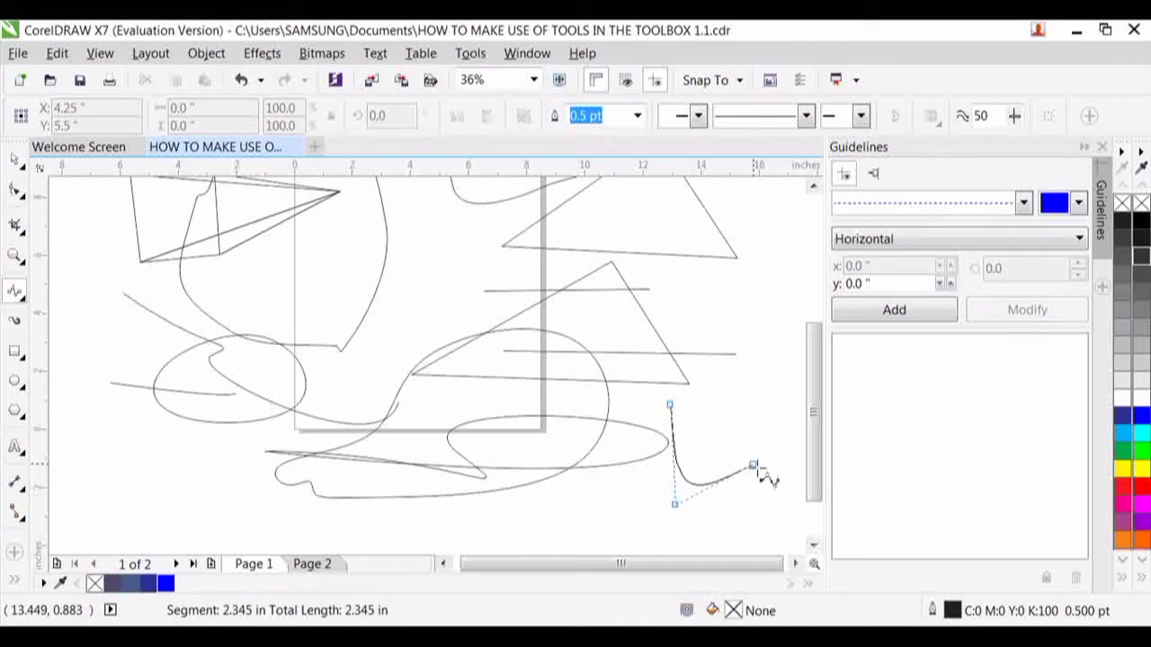
left_click(760, 471)
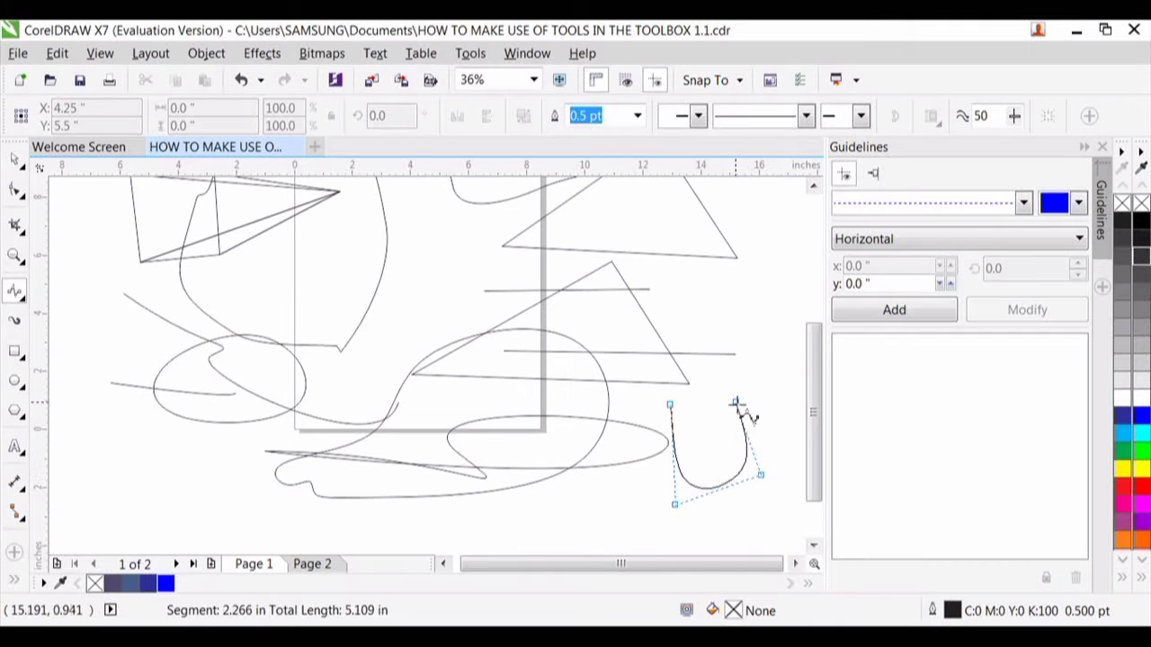
left_click(735, 404)
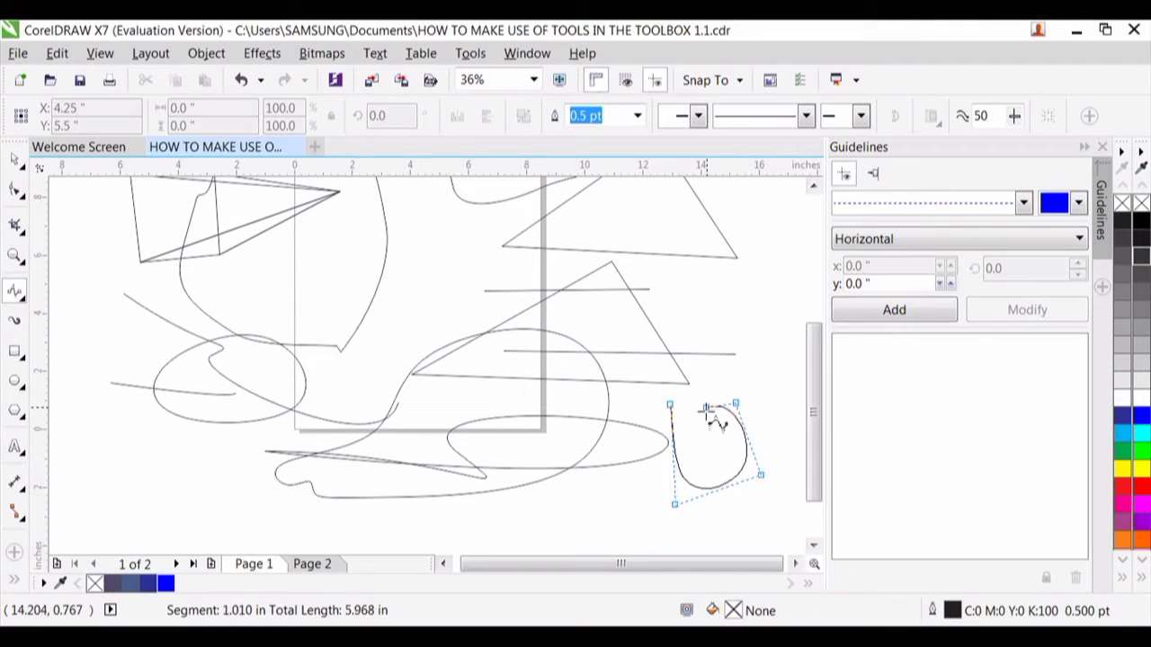
left_click(705, 407)
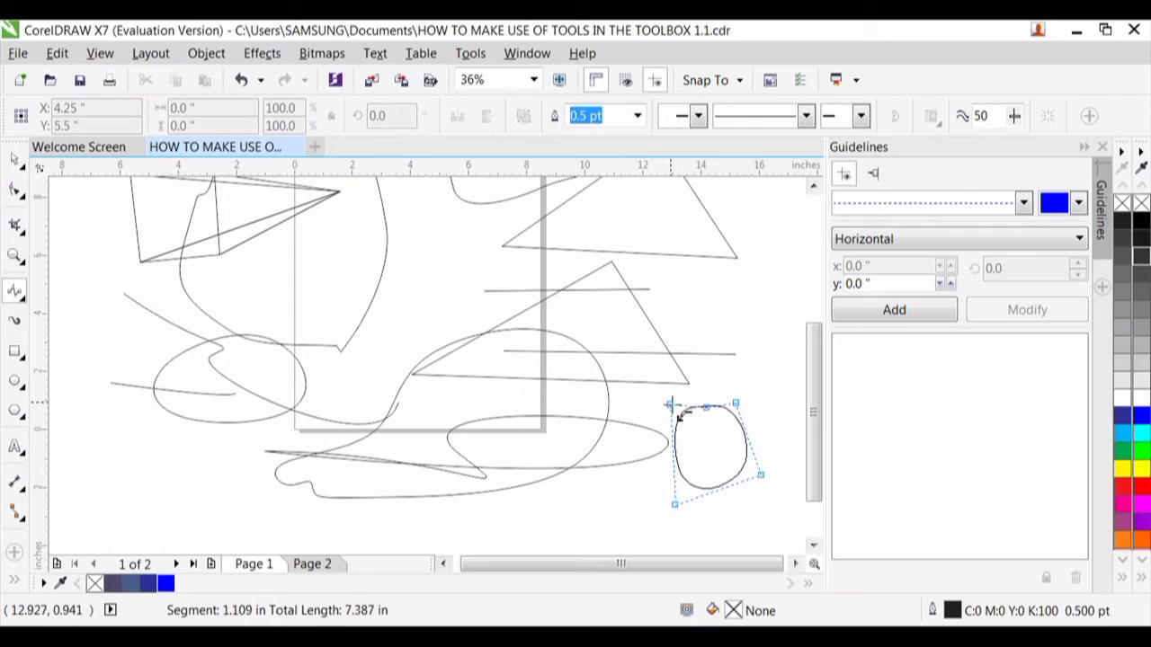
left_click(674, 404)
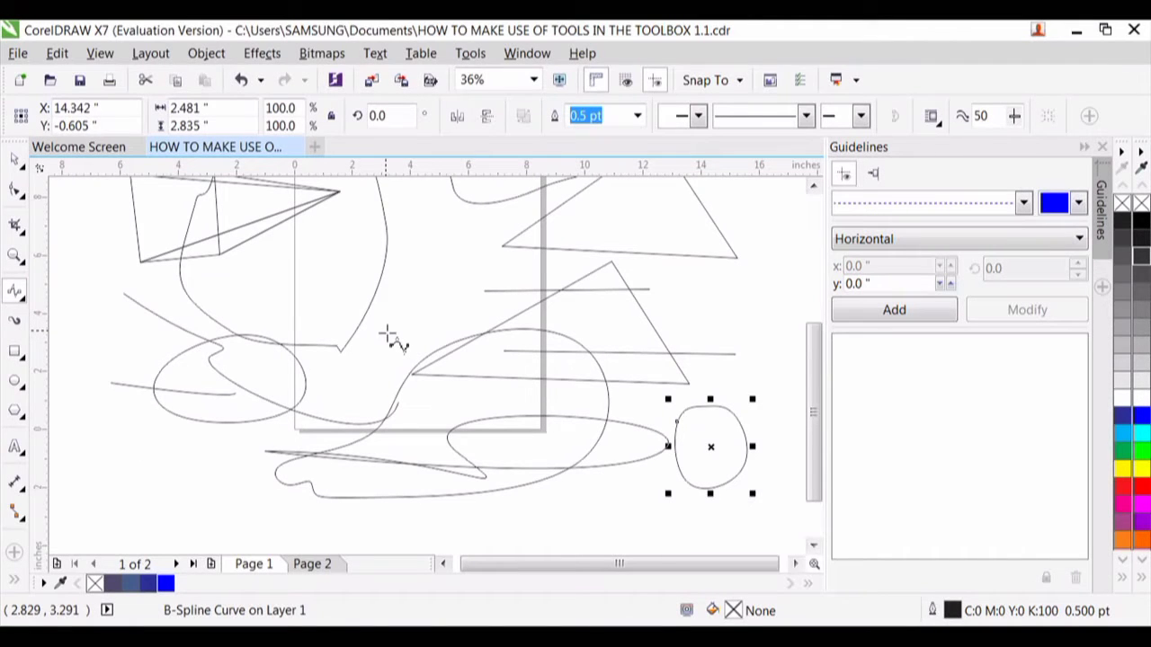
- Select all the drawn shapes on and around the page and delete them
left_click(18, 162)
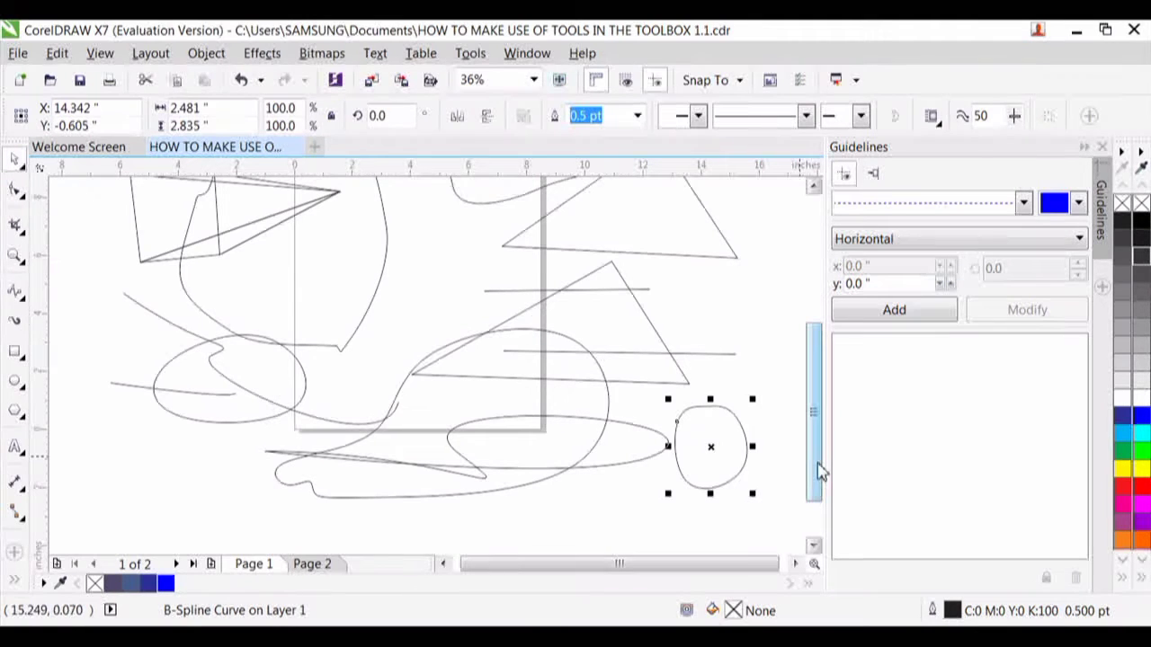
key("F3")
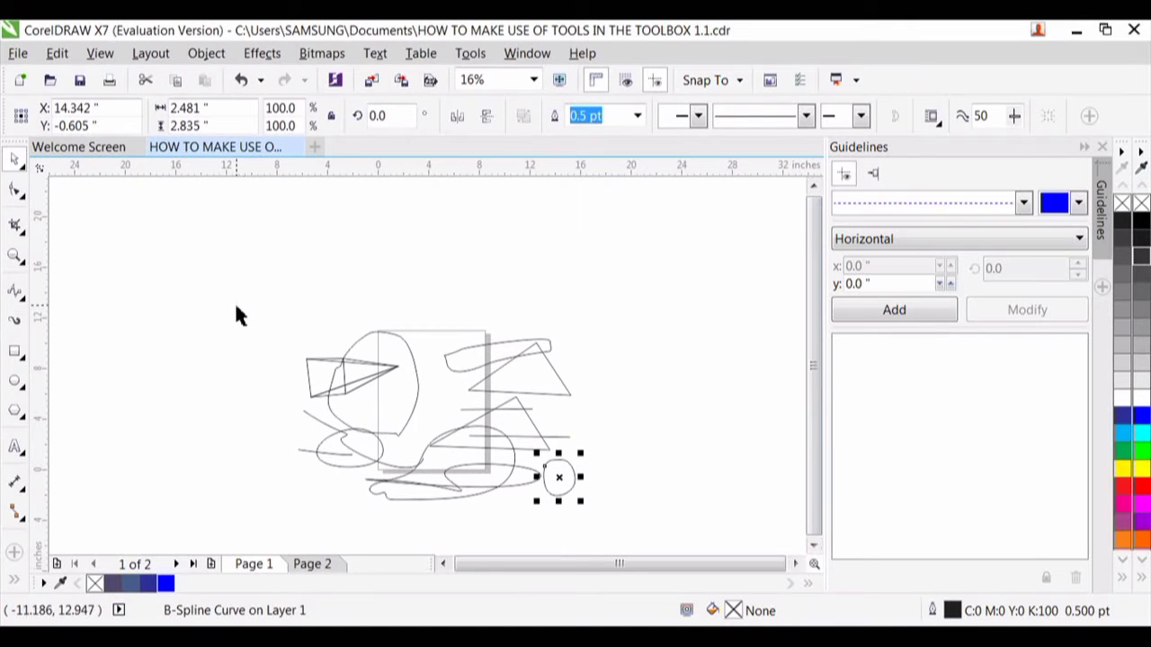
left_click_drag(234, 304, 665, 528)
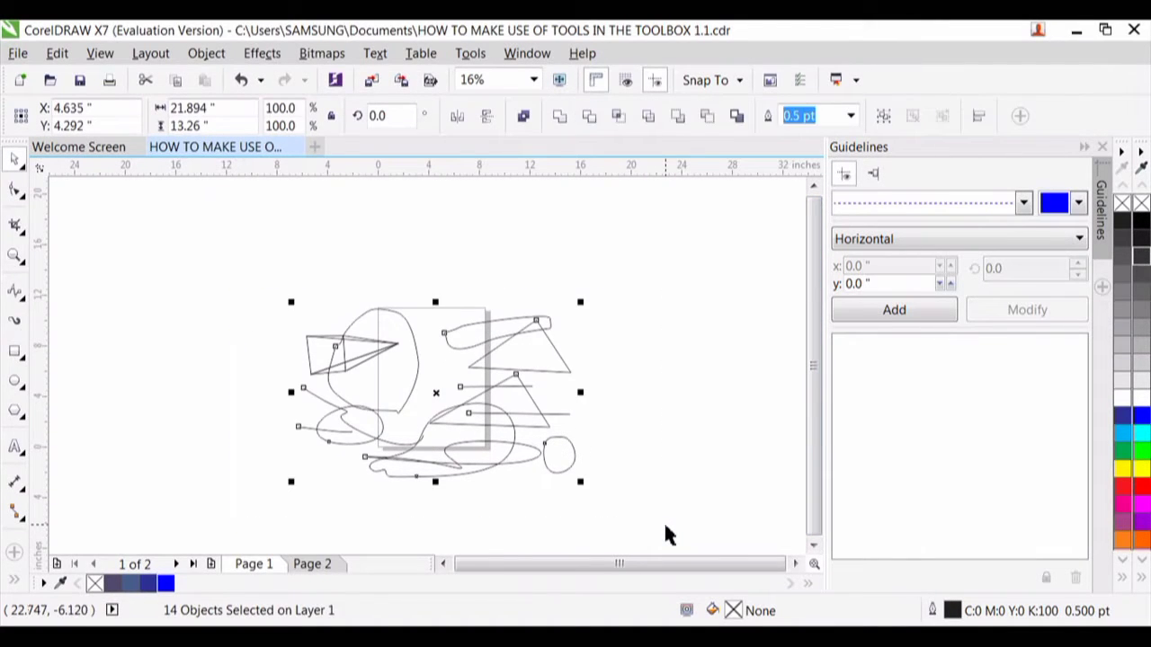
key("Delete")
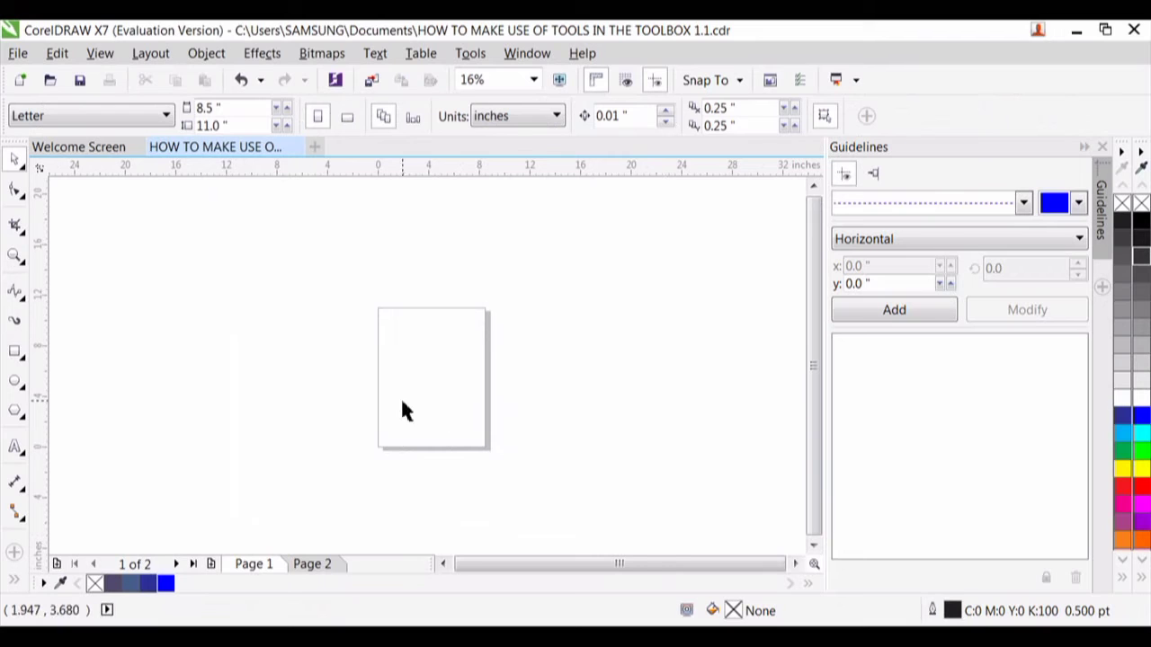
- Draw an open Polyline about 16.9 by 10.7 inches across the page, combining straight segments with freehand curved stretches
left_click(14, 258)
left_click_drag(300, 290, 584, 483)
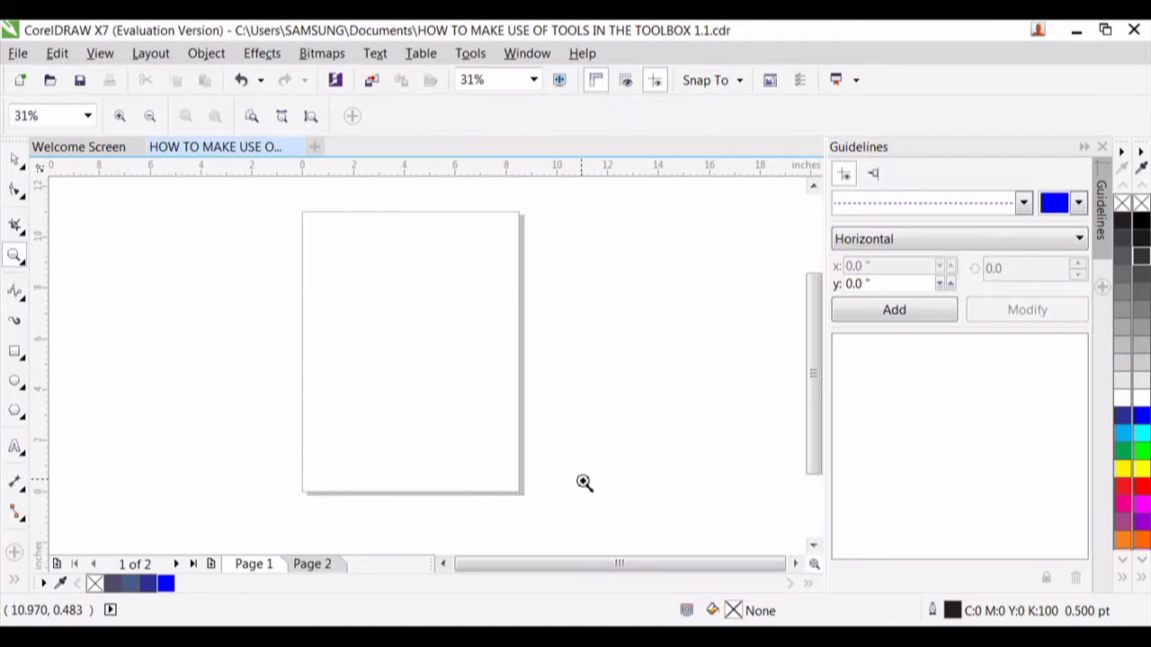
left_click(17, 159)
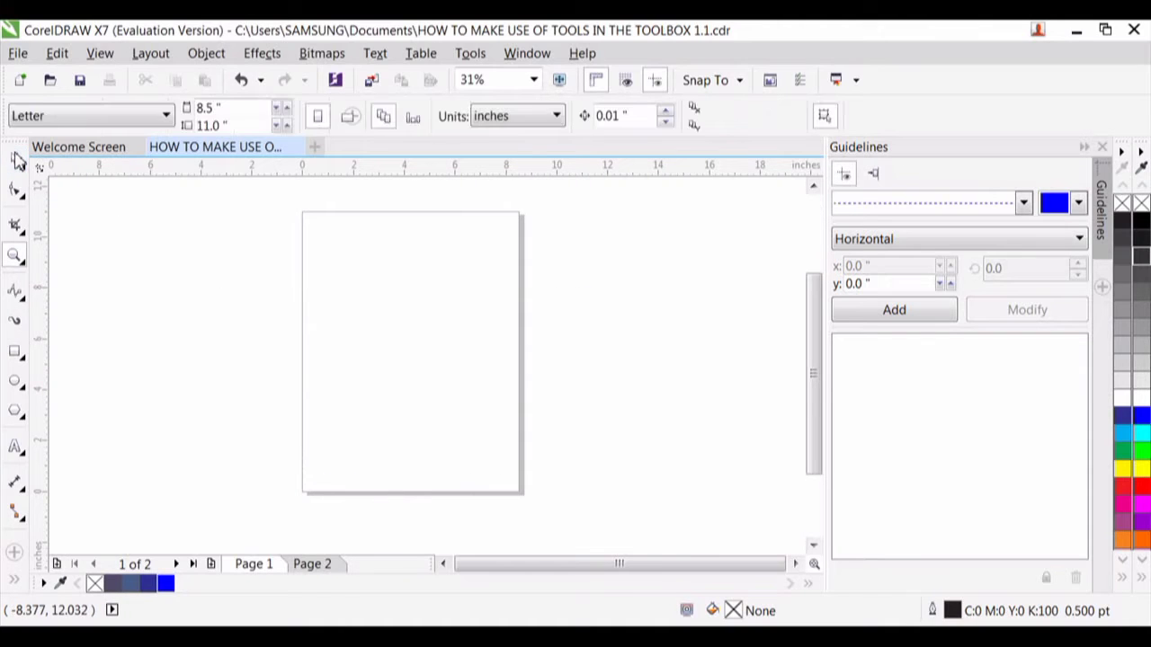
left_click(23, 300)
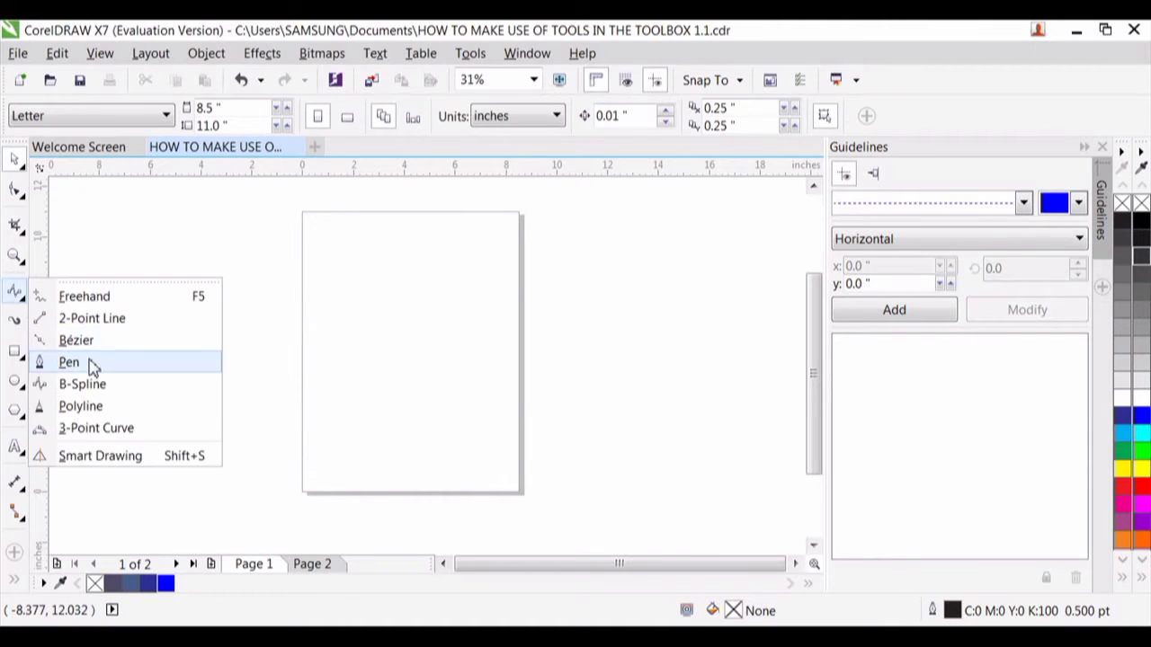
left_click(97, 407)
mouse_move(141, 363)
left_mouse_down()
mouse_move(493, 388)
mouse_move(494, 367)
mouse_move(468, 337)
mouse_move(428, 336)
mouse_move(410, 381)
mouse_move(477, 474)
mouse_move(572, 406)
mouse_move(441, 298)
mouse_move(505, 562)
mouse_move(469, 240)
left_mouse_up()
double_click(463, 243)
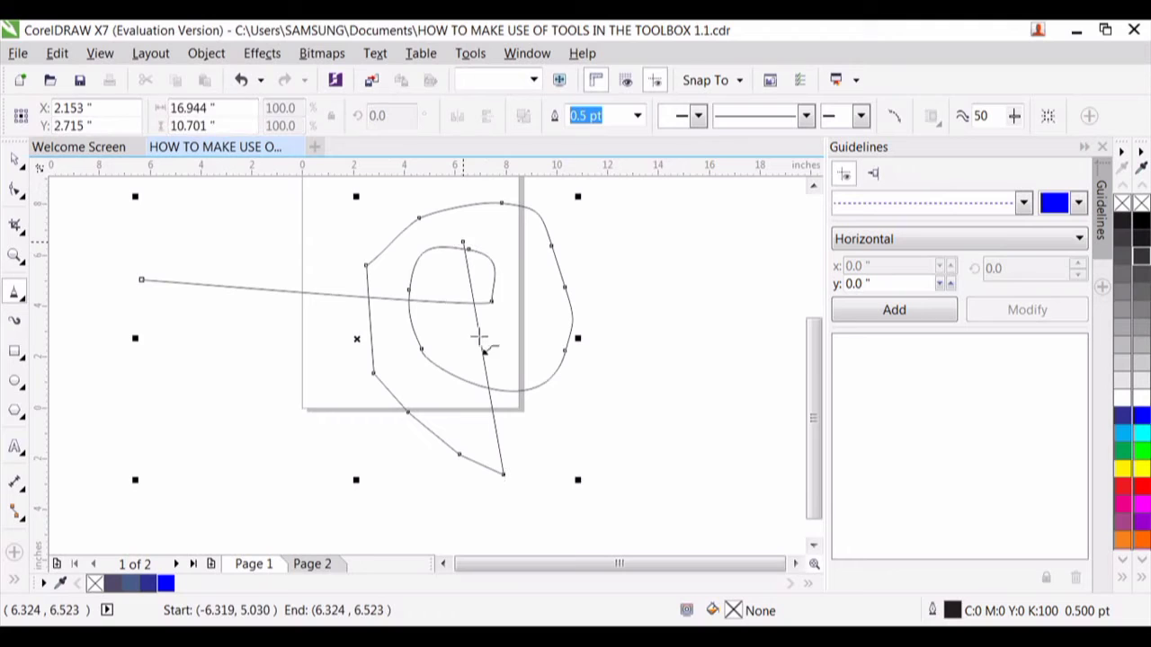
- Draw an open zigzag Polyline about 7.9 by 8.7 inches beside the page, starting with a freehand stretch and continuing with straight segments
left_click_drag(673, 347, 533, 419)
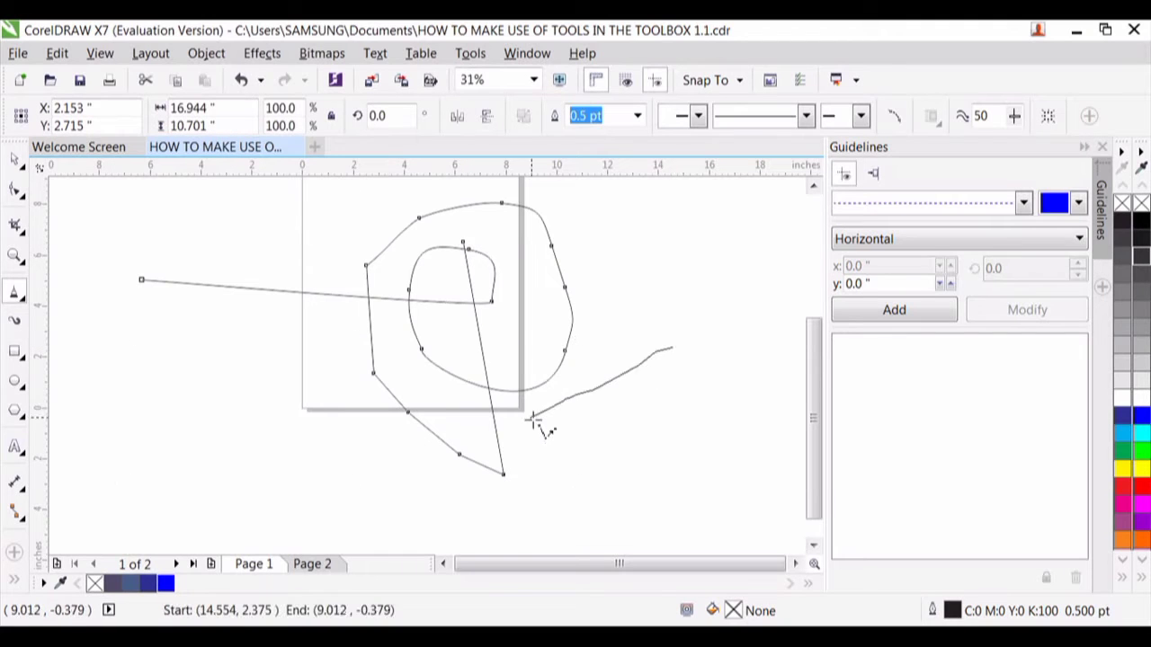
left_click(640, 463)
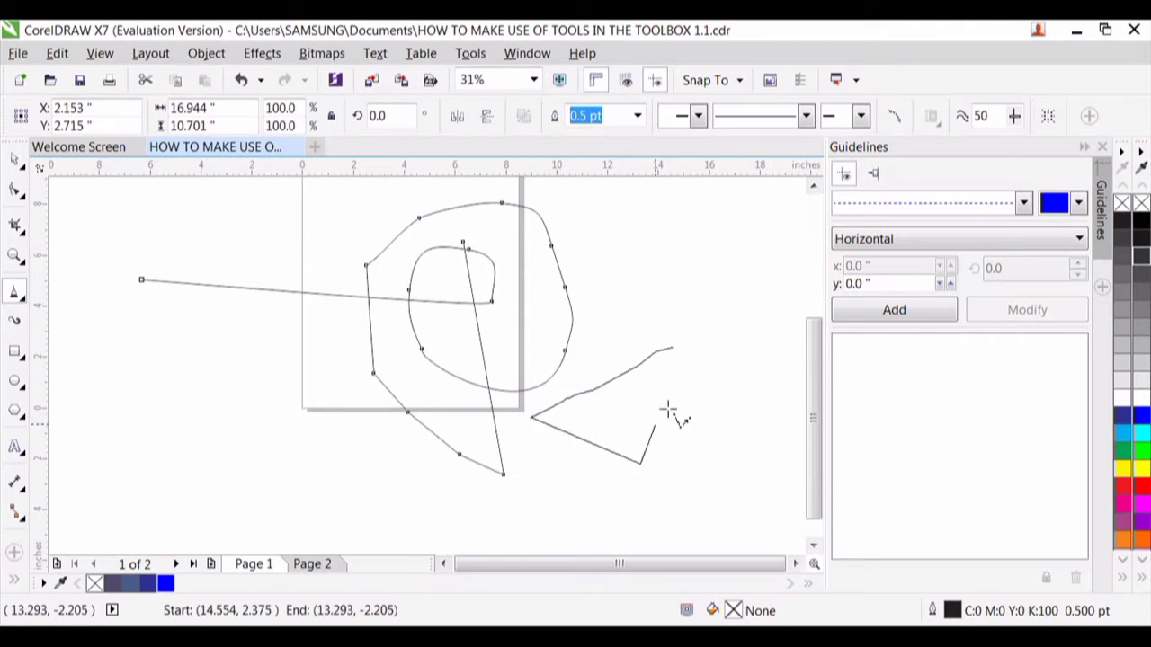
left_click(699, 347)
left_click(596, 257)
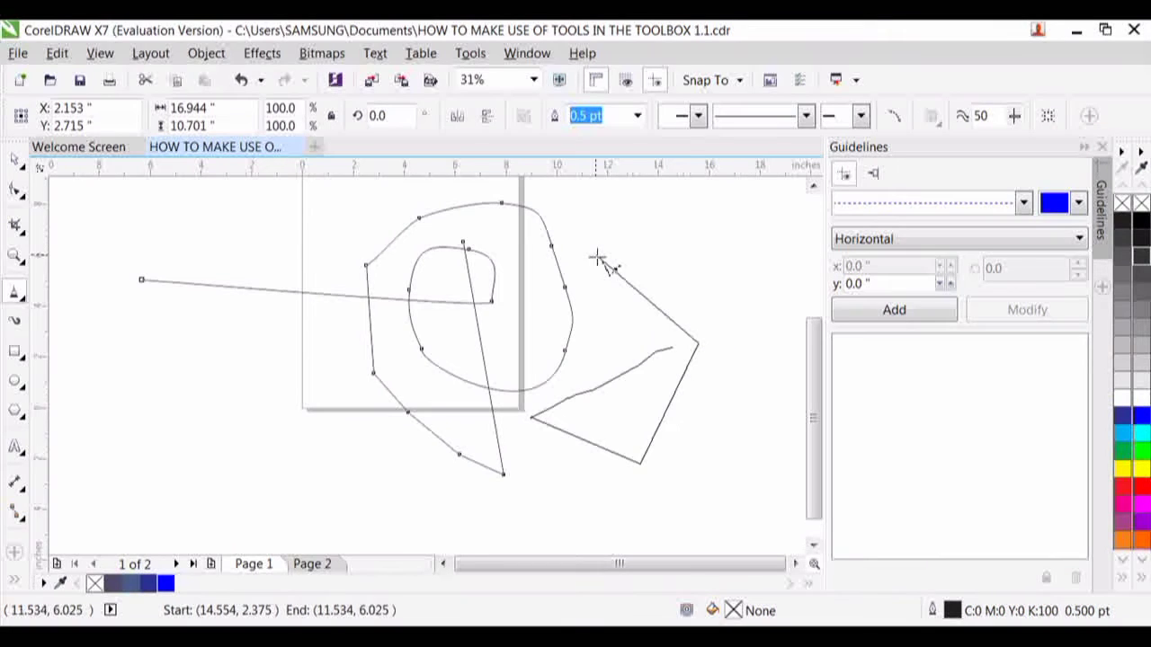
left_click(577, 371)
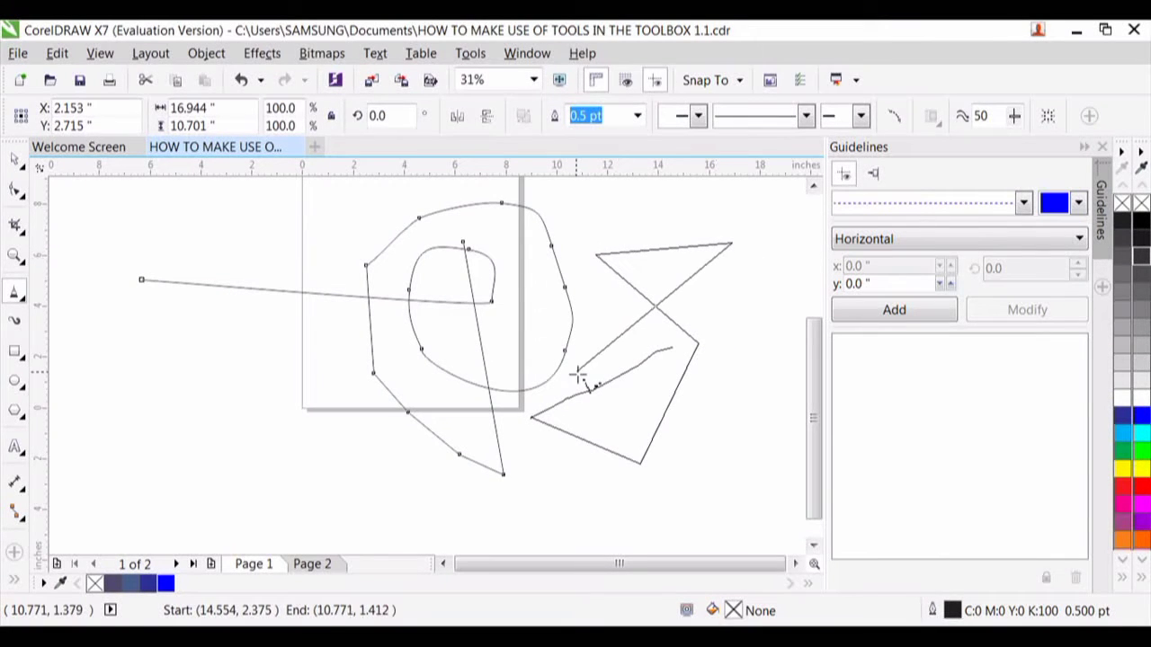
double_click(676, 419)
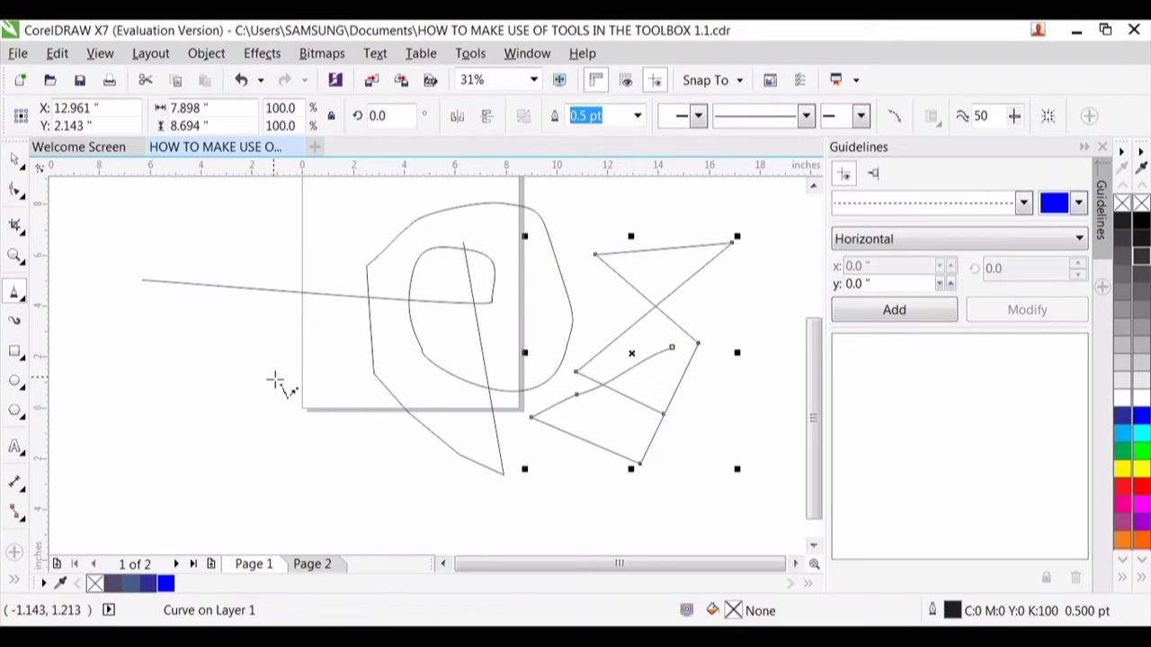
- Clear the drawn polylines and draw a U-shaped 3-Point Curve about 8.9 by 4.4 inches across the page's left edge
mouse_move(274, 381)
left_mouse_down()
mouse_move(251, 416)
mouse_move(267, 444)
mouse_move(312, 462)
mouse_move(345, 442)
mouse_move(347, 391)
mouse_move(334, 351)
mouse_move(246, 341)
mouse_move(191, 368)
mouse_move(189, 434)
mouse_move(231, 491)
mouse_move(306, 504)
mouse_move(225, 389)
mouse_move(262, 345)
mouse_move(291, 339)
left_mouse_up()
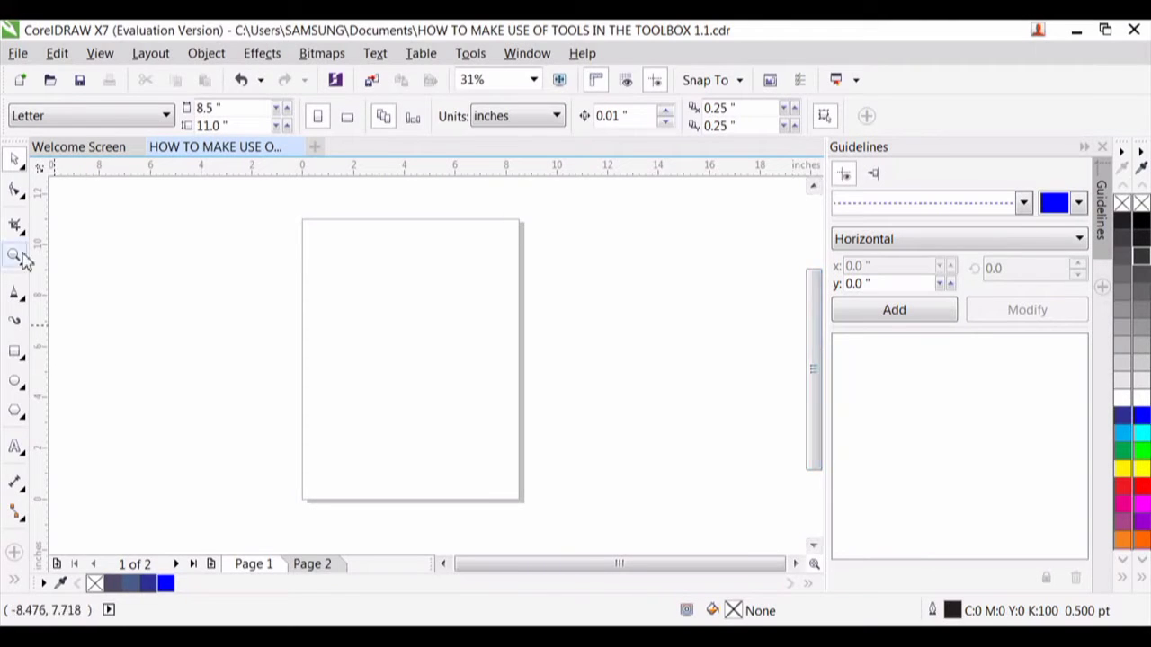
left_click(27, 306)
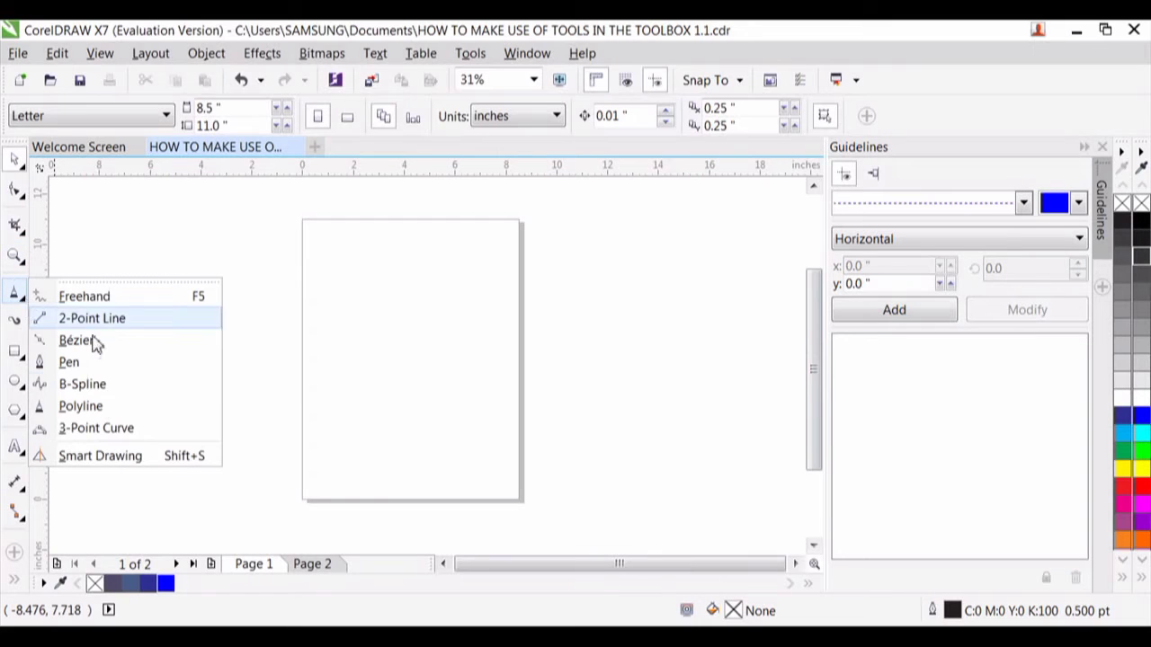
left_click(132, 429)
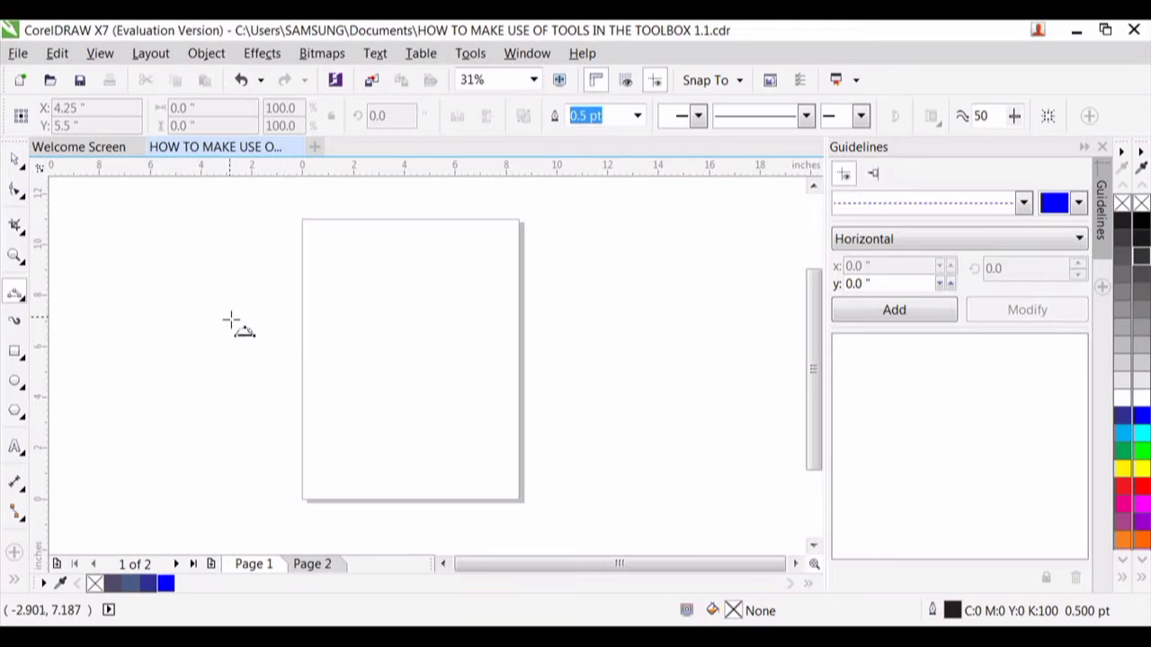
left_click_drag(197, 319, 264, 320)
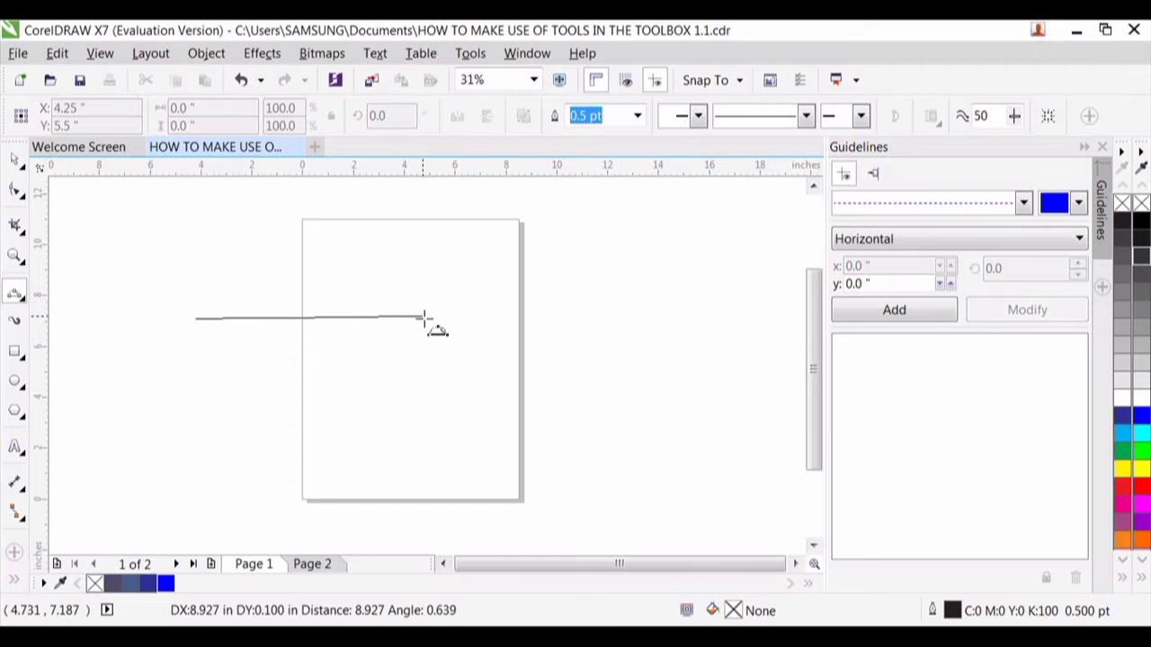
left_click_drag(424, 318, 424, 320)
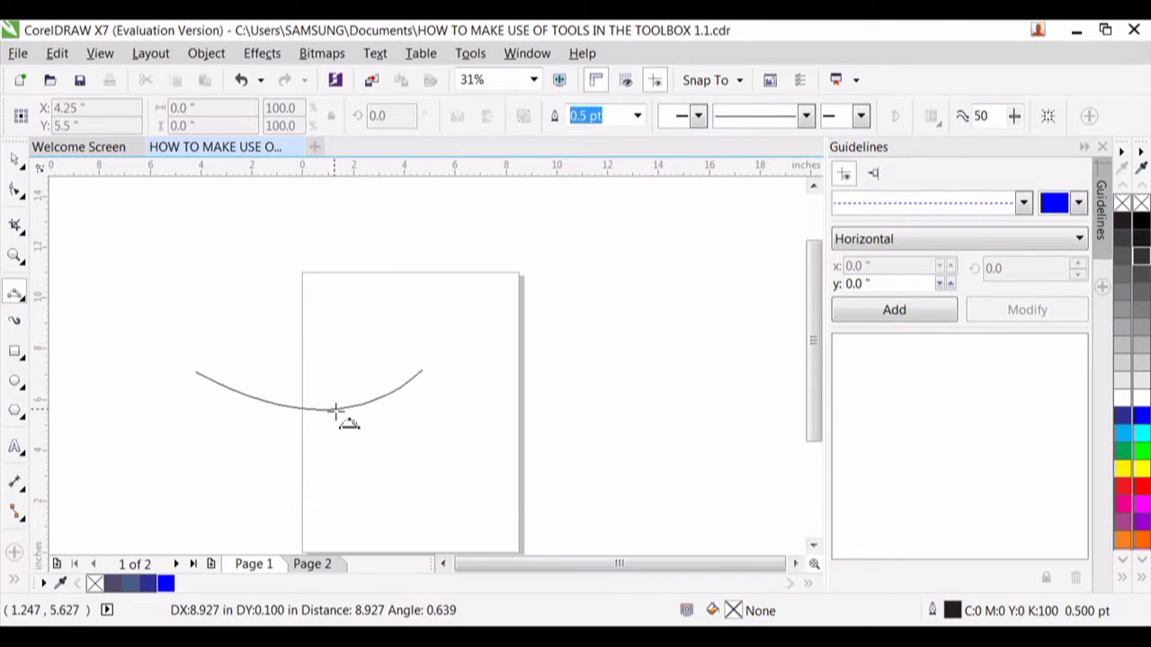
left_click(306, 483)
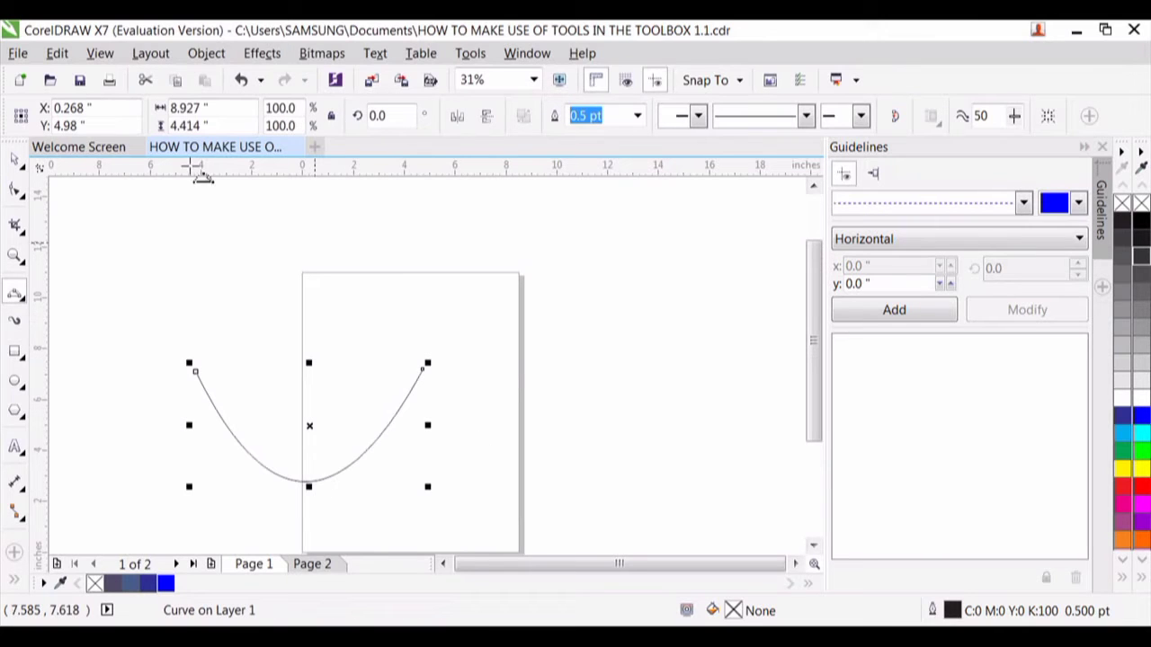
- Draw a second, lopsided 3-Point Curve about 14.1 by 6.5 inches above the first, bulging past the page's right edge
left_click(180, 246)
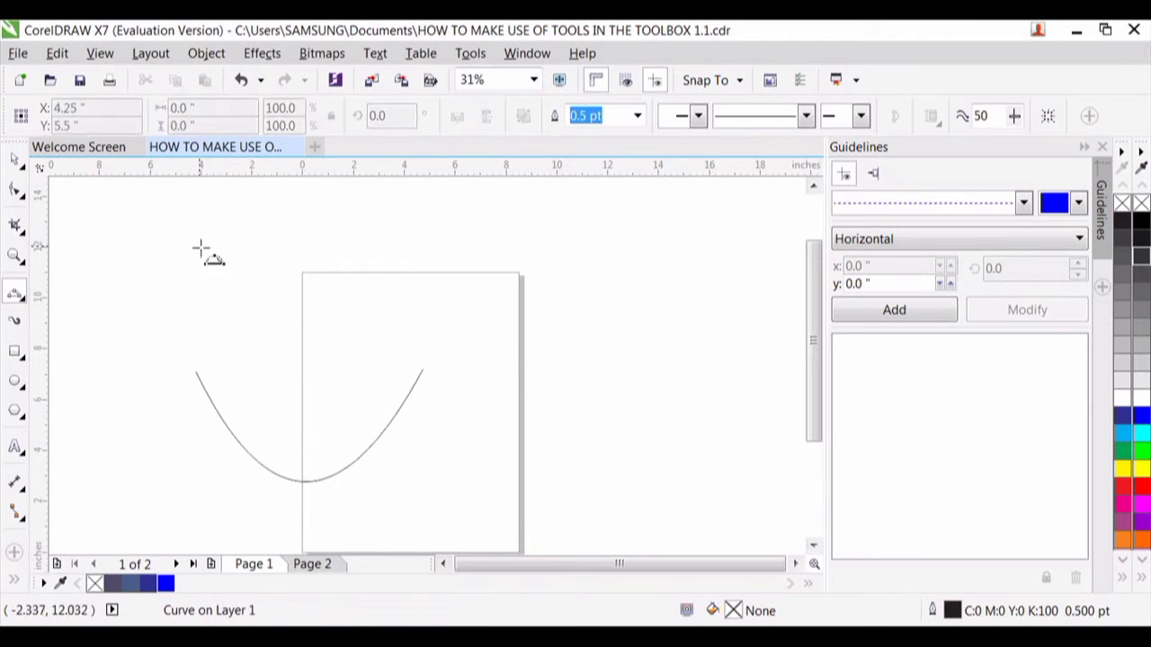
left_click_drag(202, 245, 468, 246)
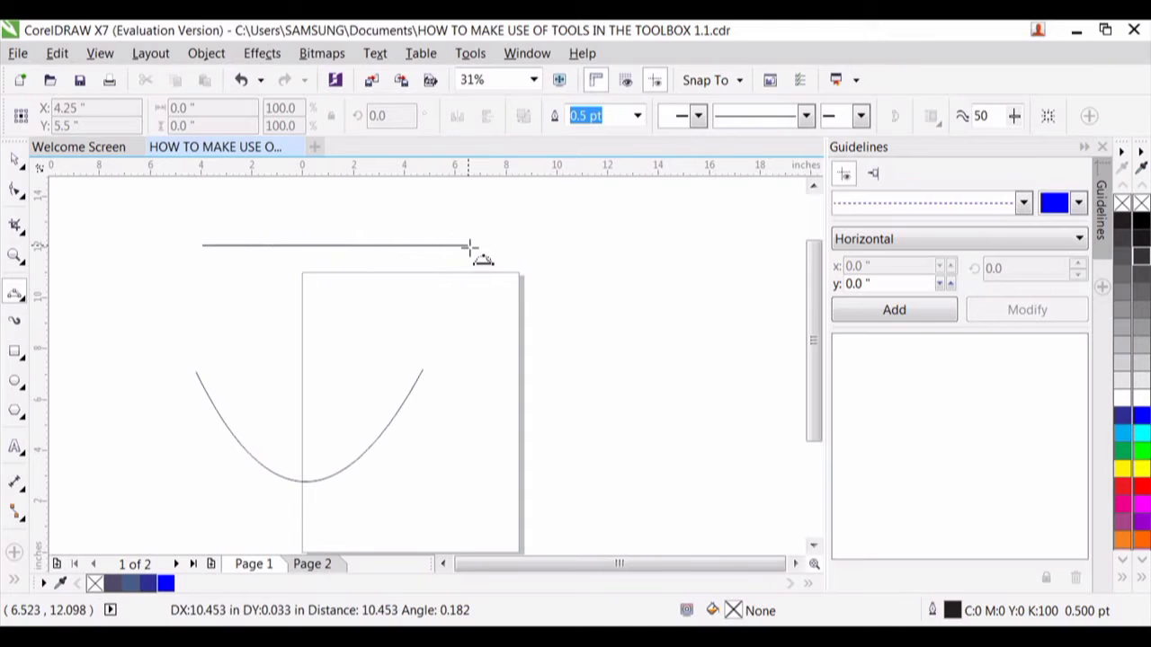
left_click_drag(469, 245, 468, 246)
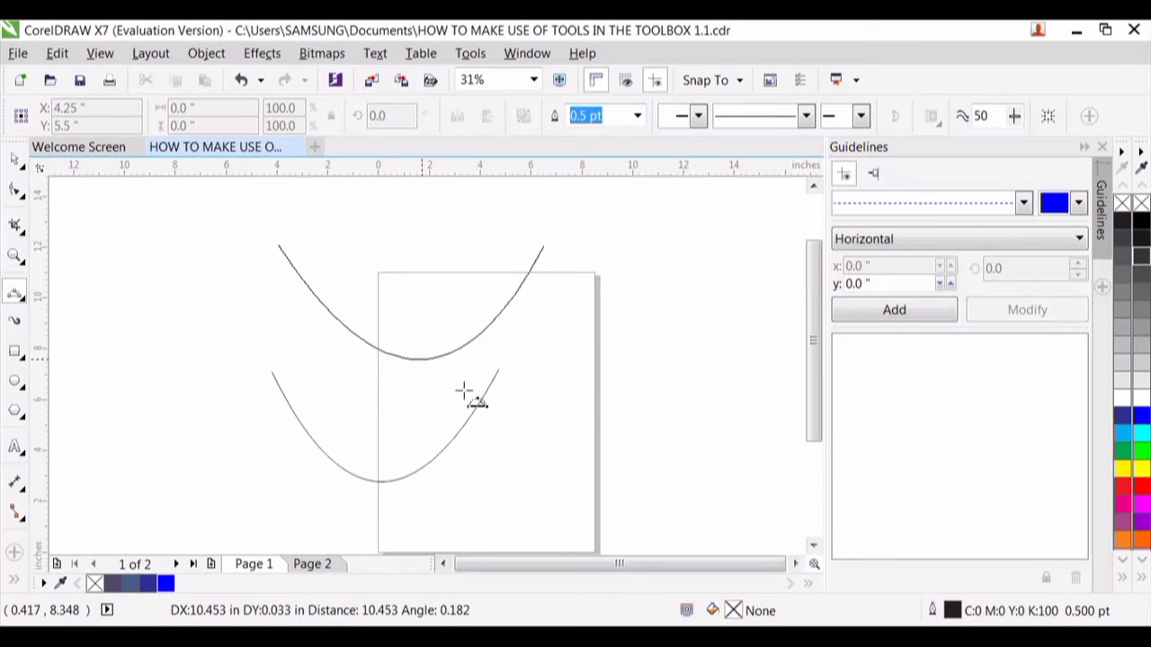
left_click(635, 411)
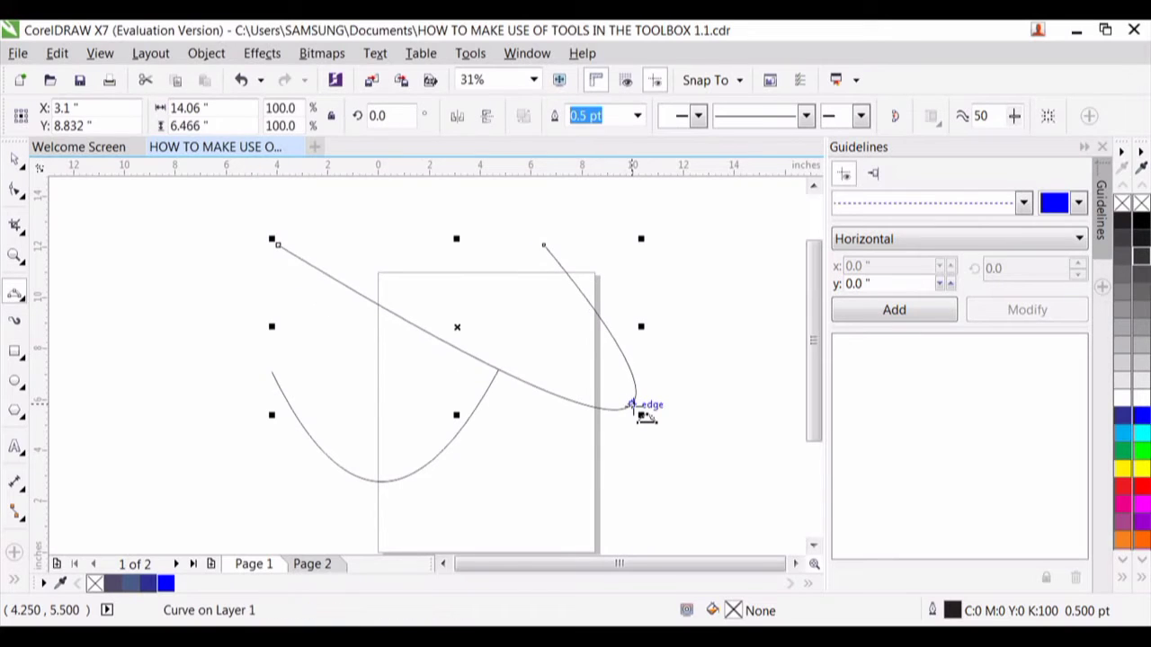
- Using Smart Drawing, sketch two short curves, a horizontal line, a circle over the page's left edge and a slanted line beyond its right edge
left_click(25, 303)
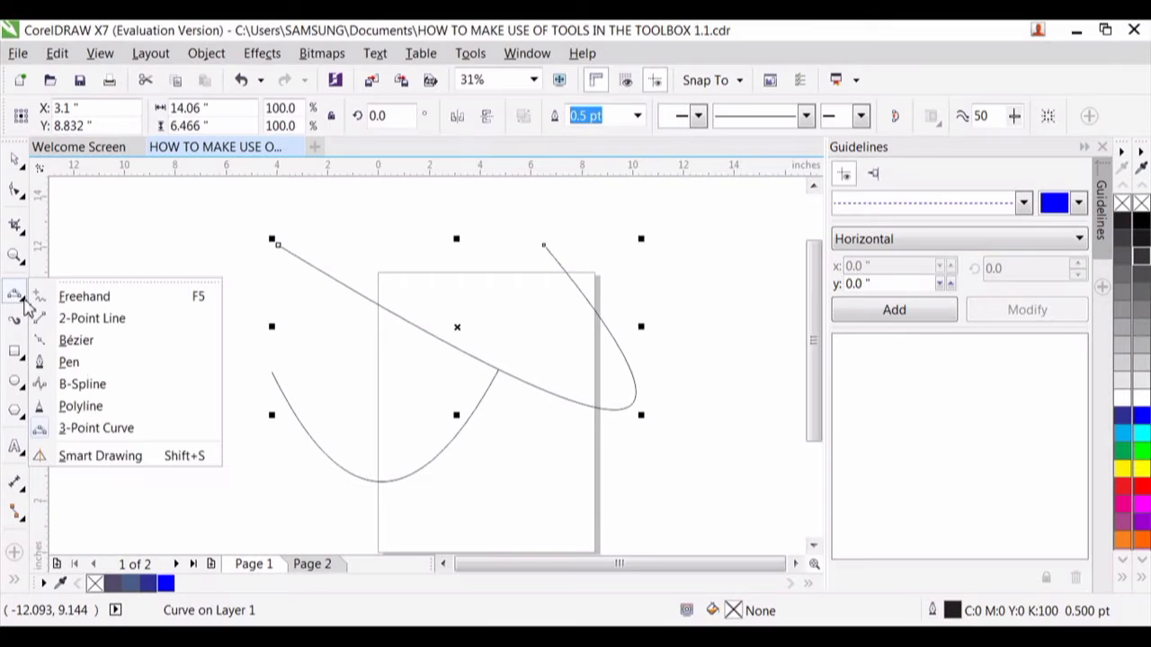
left_click(101, 456)
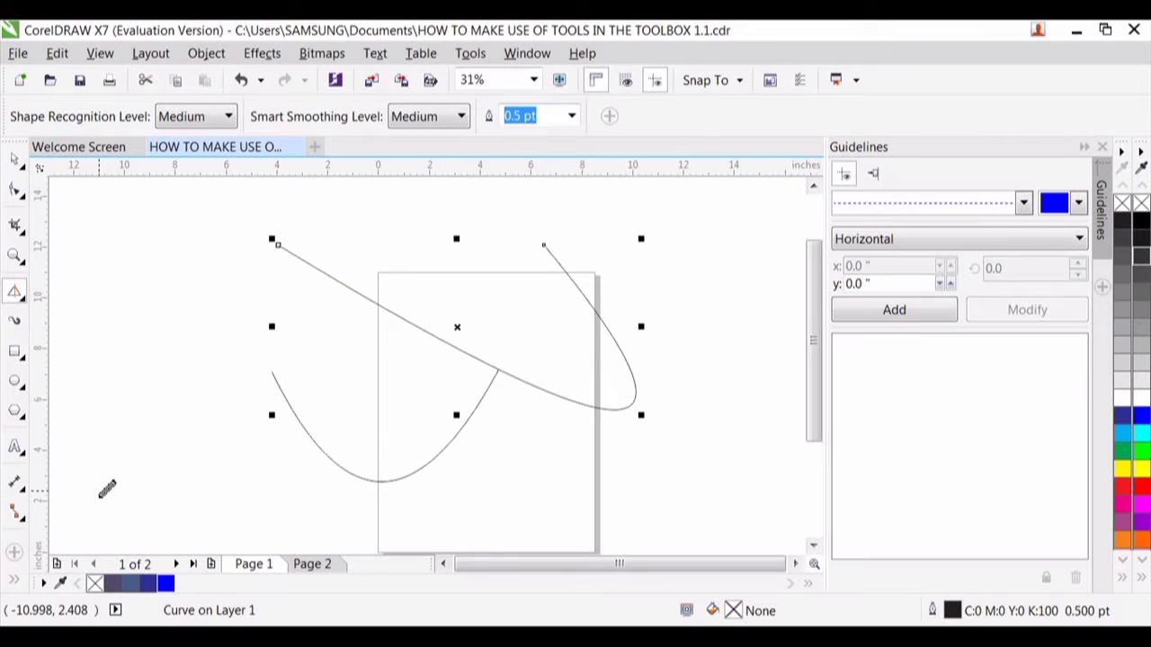
left_click_drag(100, 493, 161, 466)
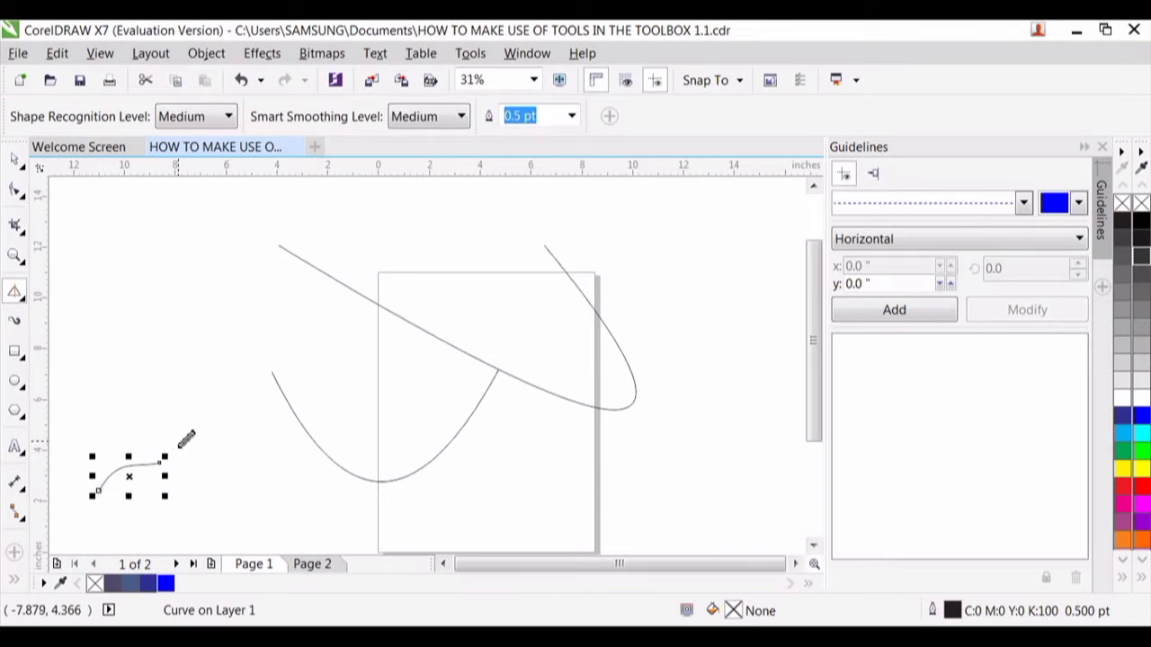
left_click_drag(147, 386, 205, 351)
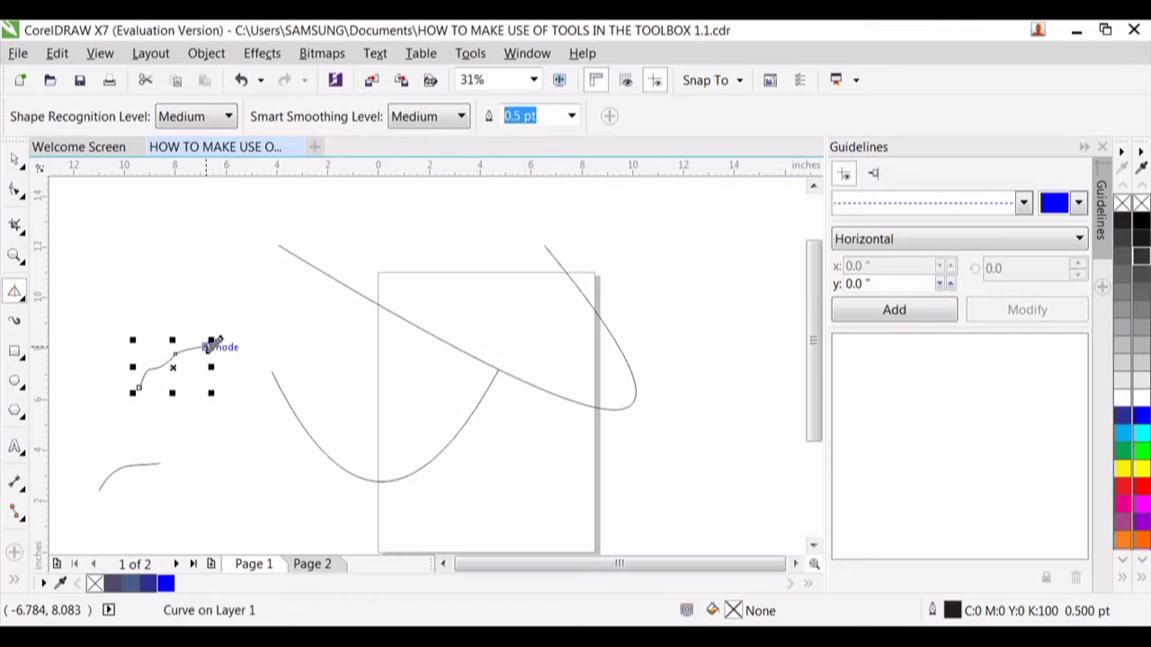
left_click_drag(184, 441, 444, 426)
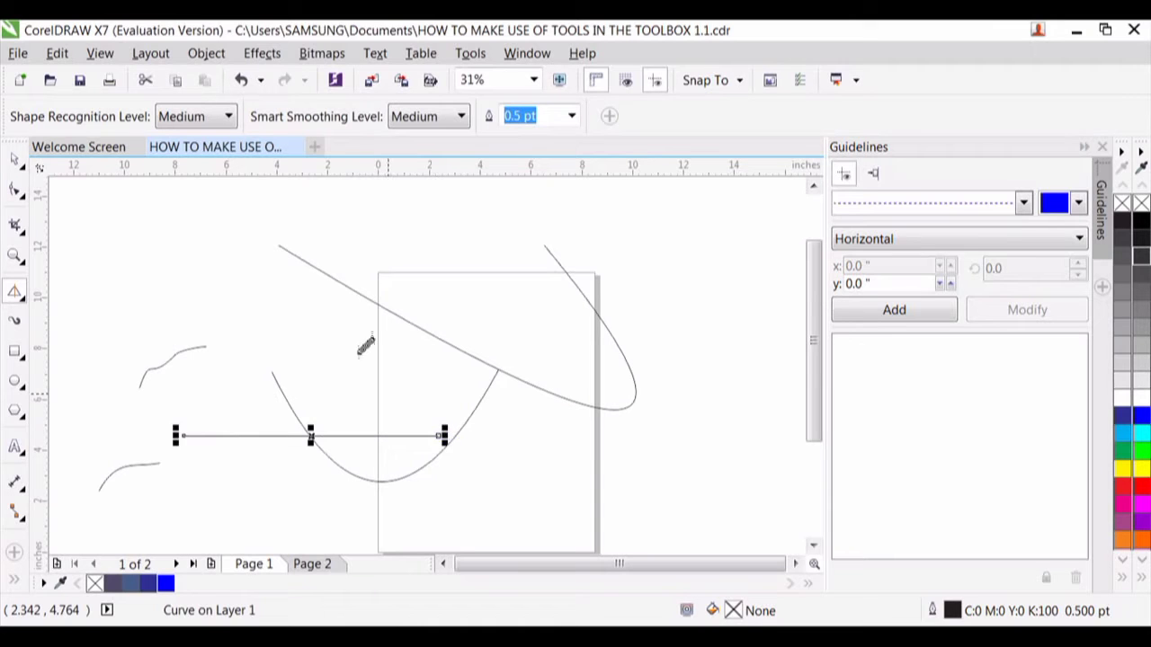
mouse_move(326, 303)
left_mouse_down()
mouse_move(318, 347)
mouse_move(483, 339)
mouse_move(372, 267)
mouse_move(319, 303)
left_mouse_up()
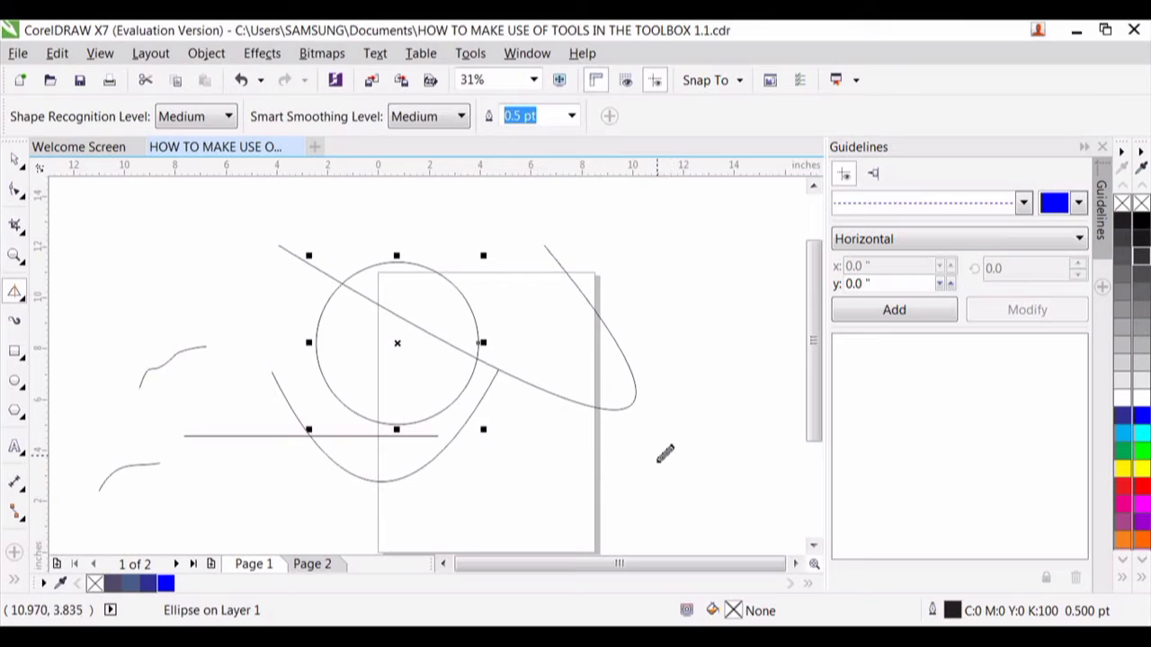
left_click_drag(658, 454, 753, 311)
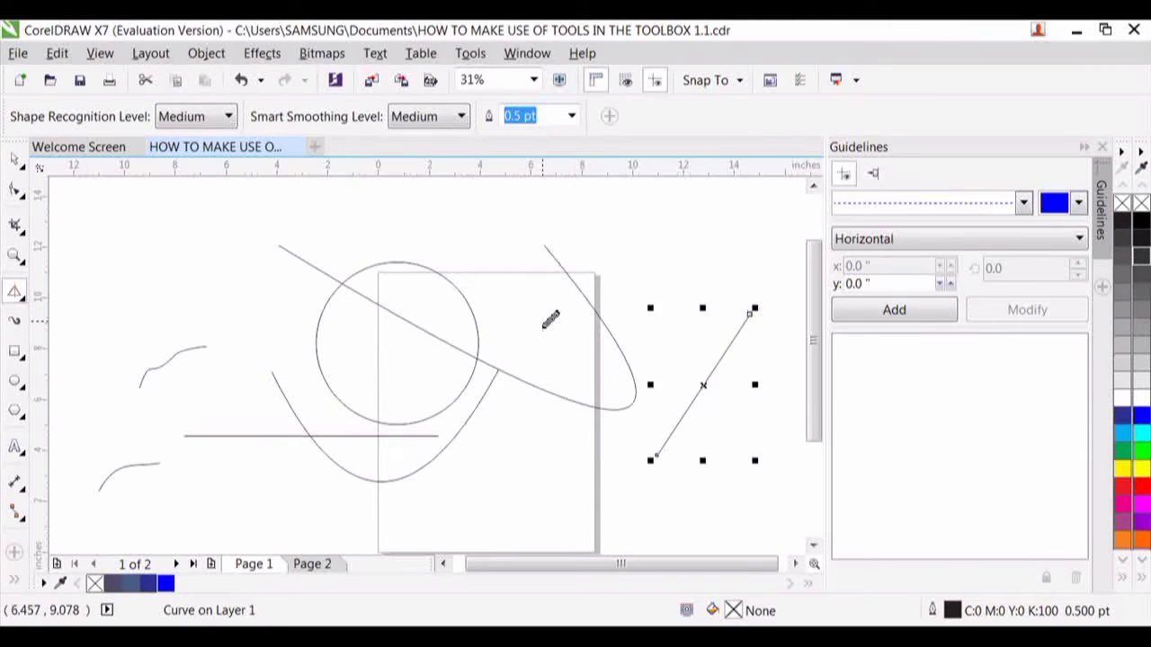
- Draw a nearly horizontal Artistic Media preset stroke above the circle and change it to the square-ended tapering preset
left_click(17, 325)
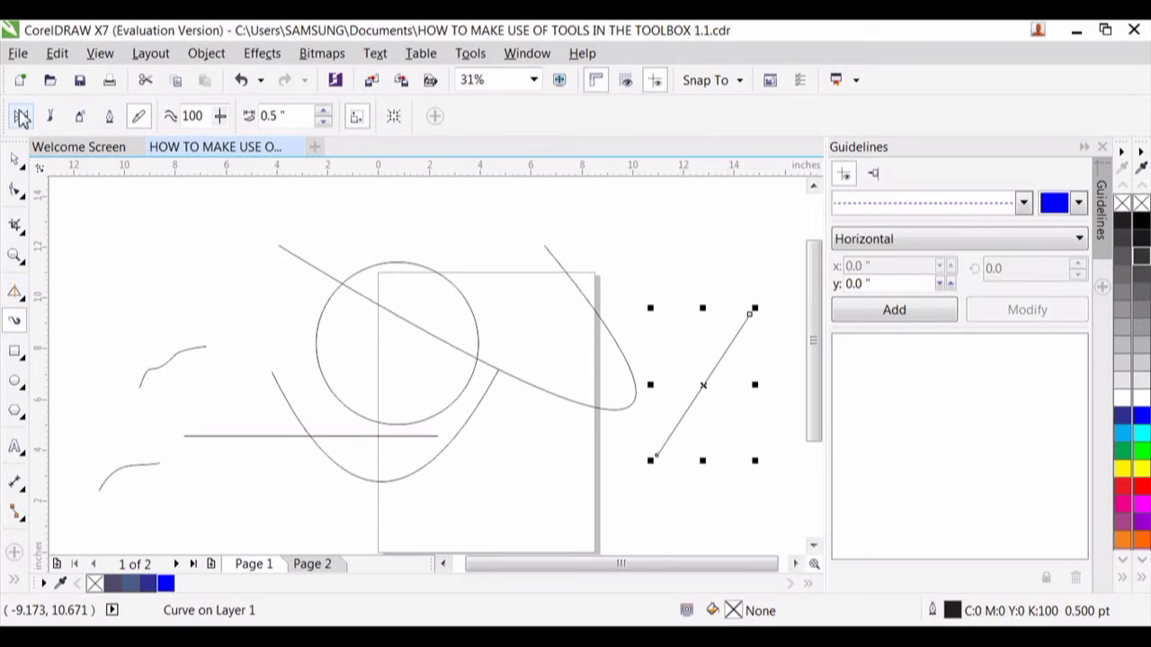
left_click(21, 117)
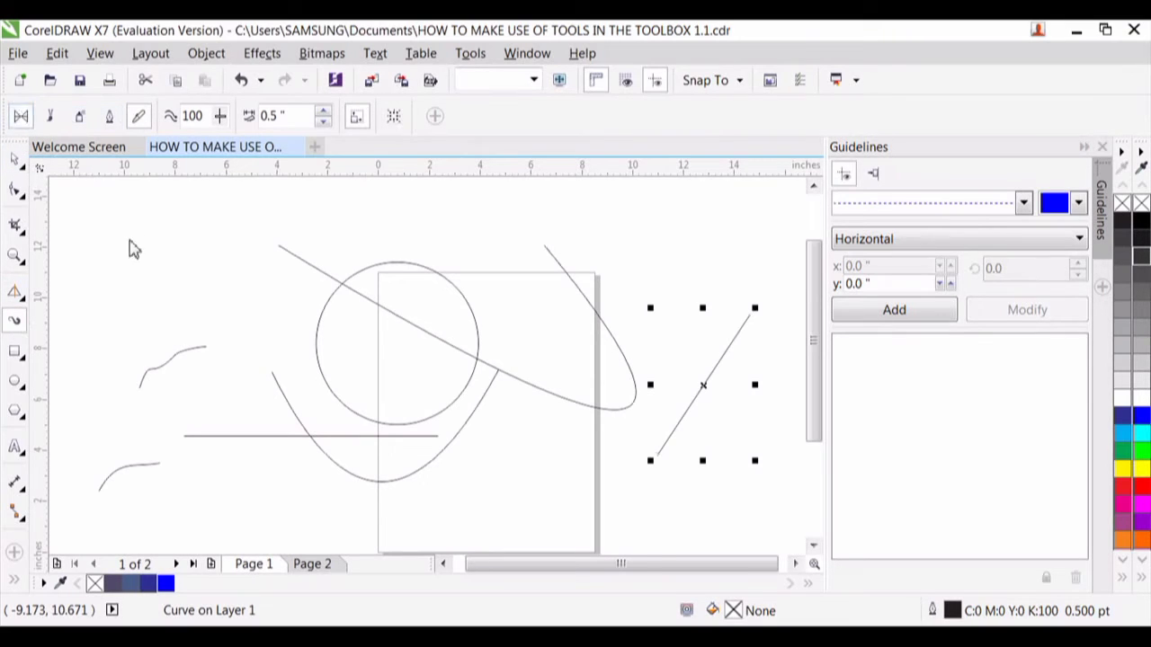
mouse_move(134, 262)
left_mouse_down()
mouse_move(462, 257)
mouse_move(451, 255)
left_mouse_up()
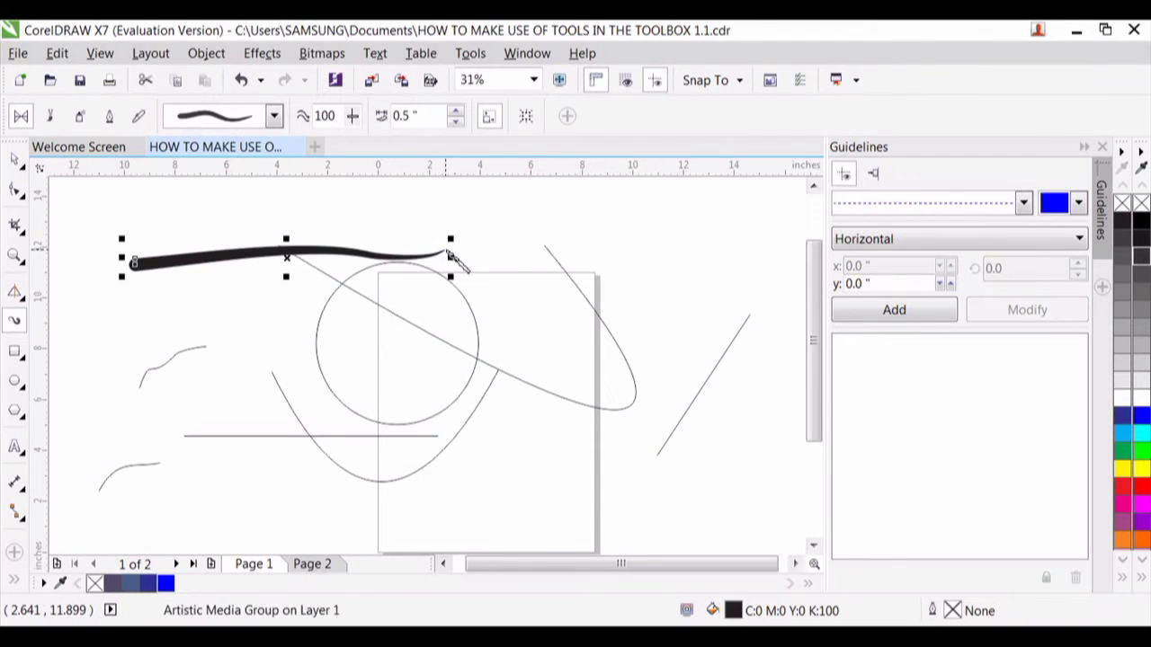
left_click(274, 117)
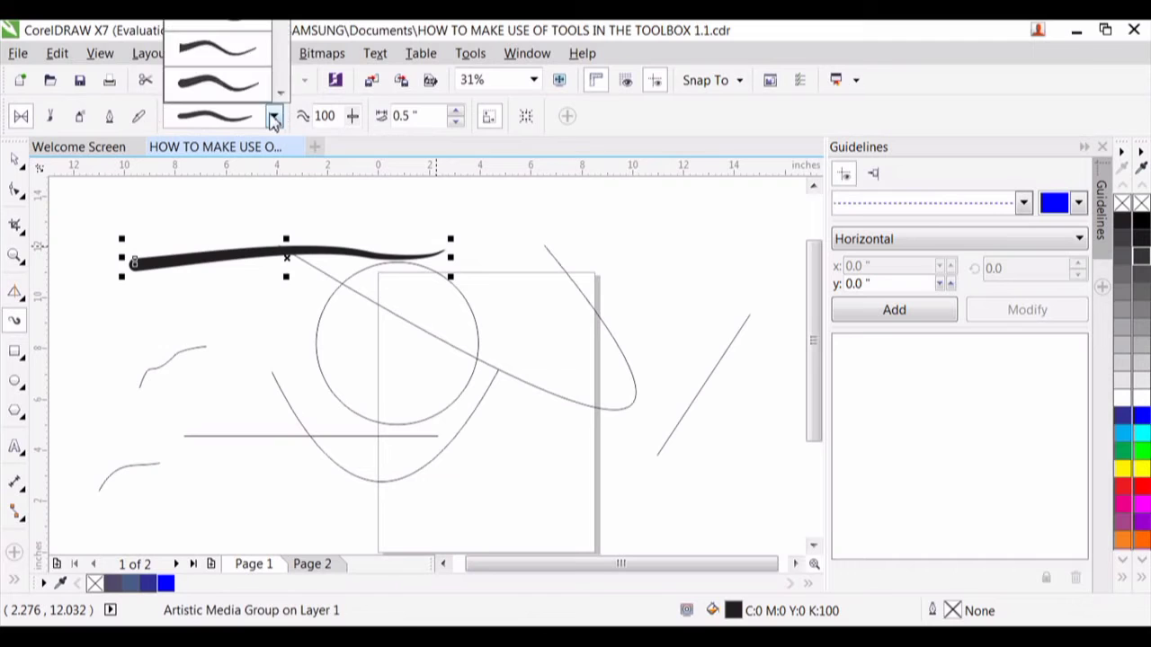
left_click(232, 47)
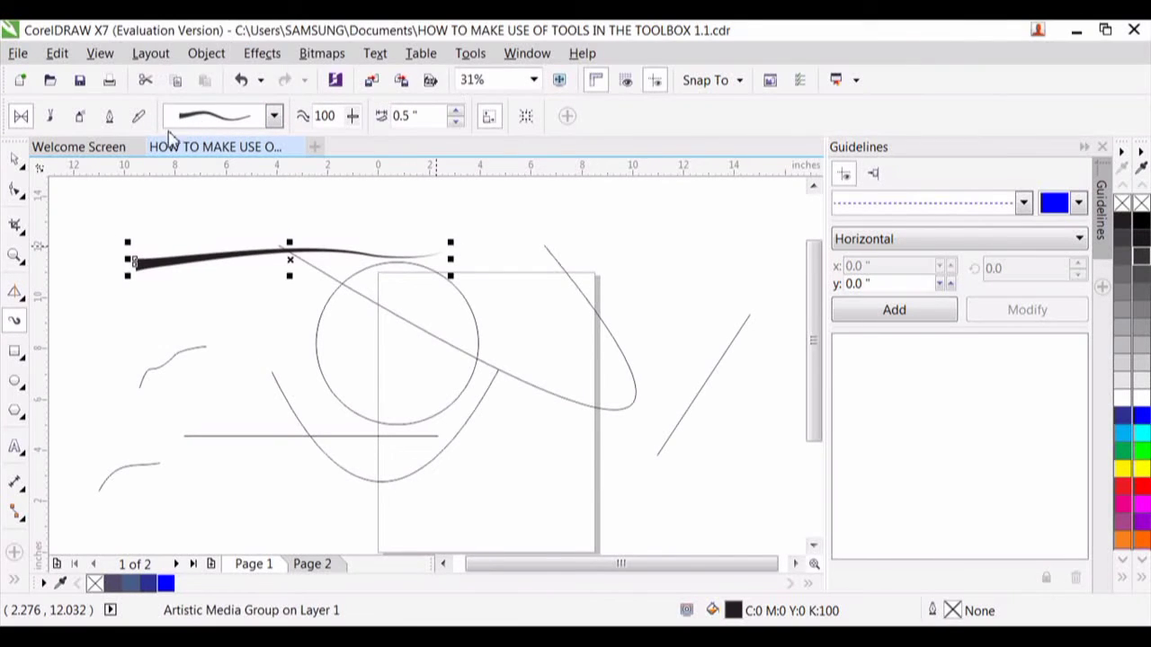
- Draw a diagonal Artistic Media brush stroke from above the preset stroke down into the circle, and change it to the hollow outlined brush
left_click(52, 117)
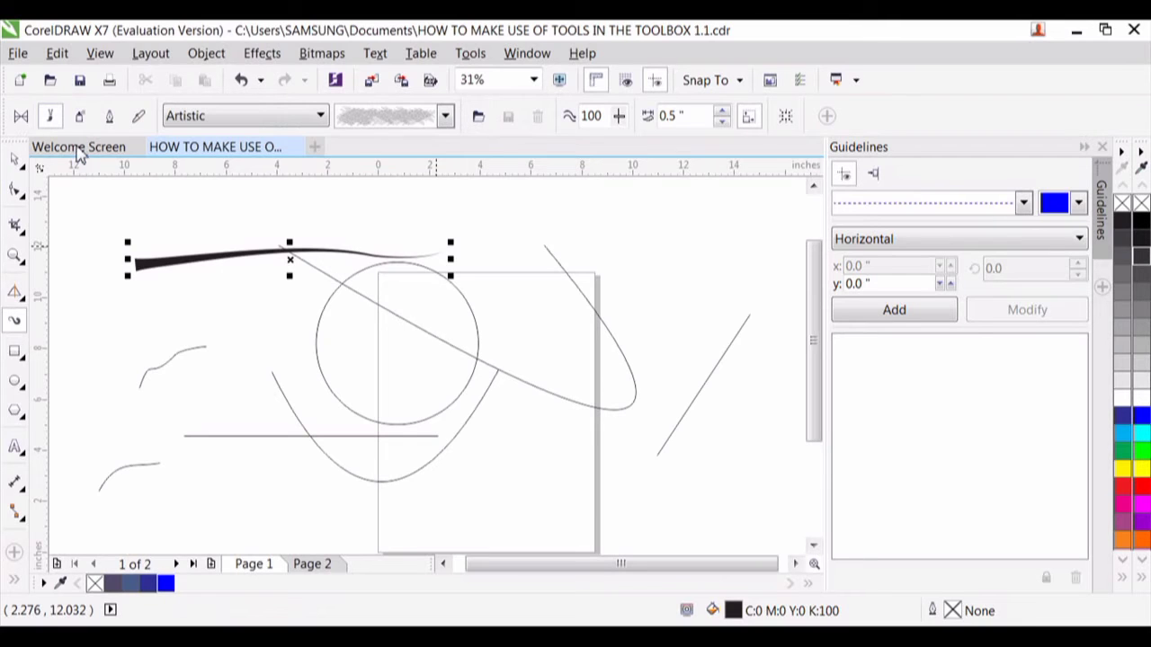
left_click_drag(138, 205, 169, 232)
left_click_drag(326, 328, 447, 389)
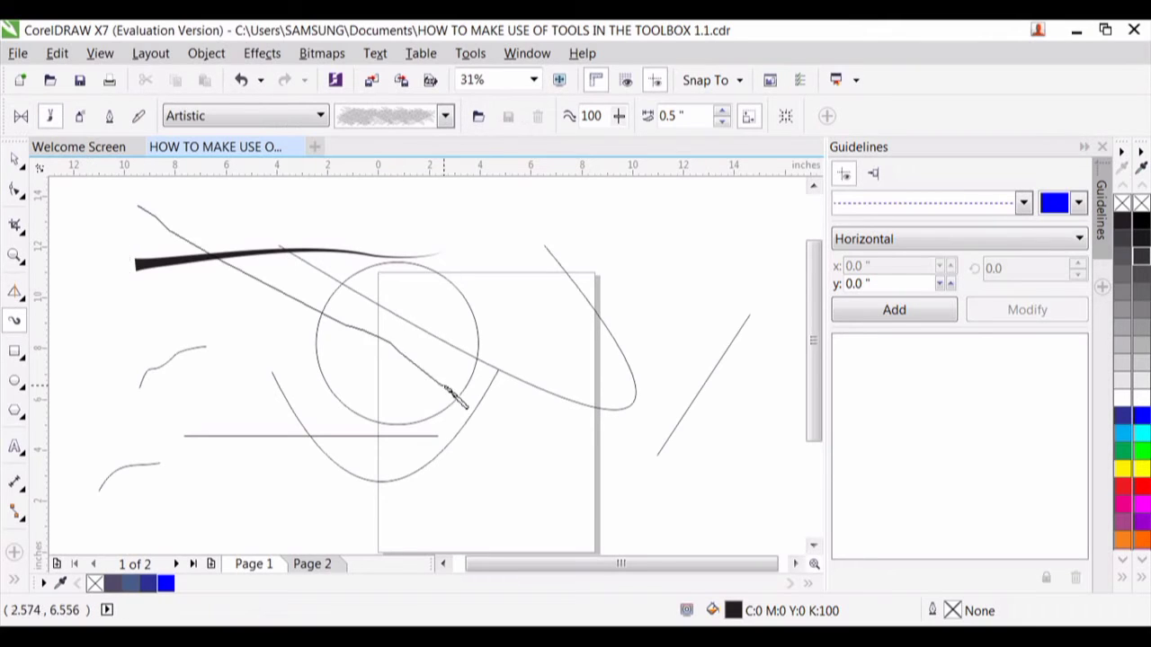
left_click(446, 116)
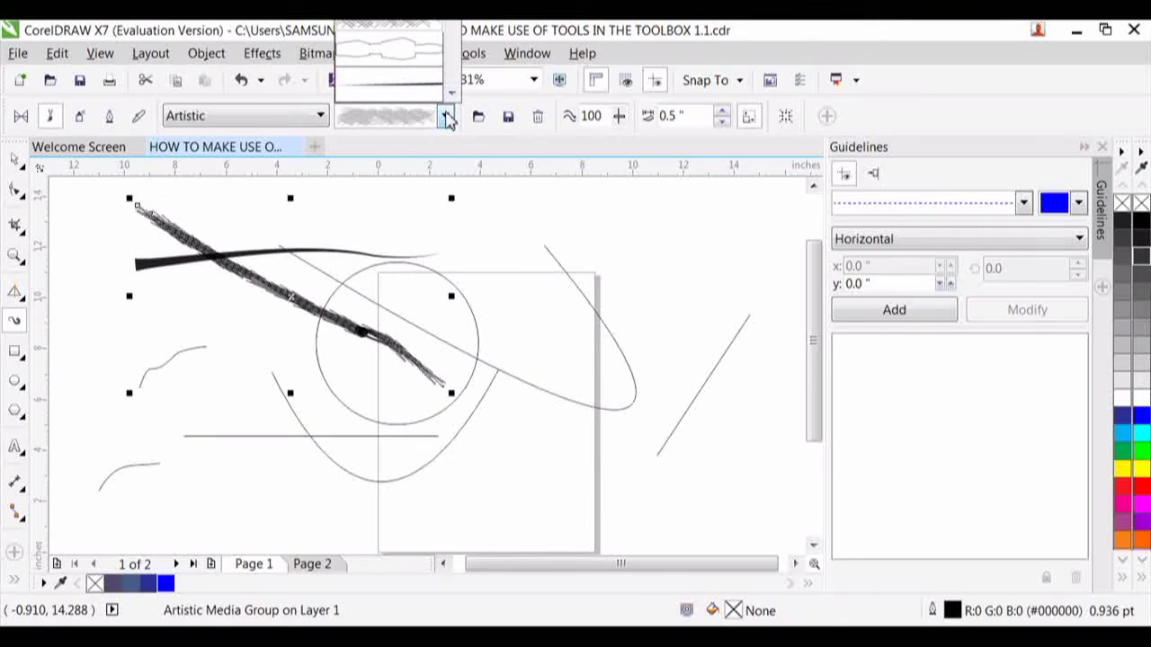
left_click(428, 59)
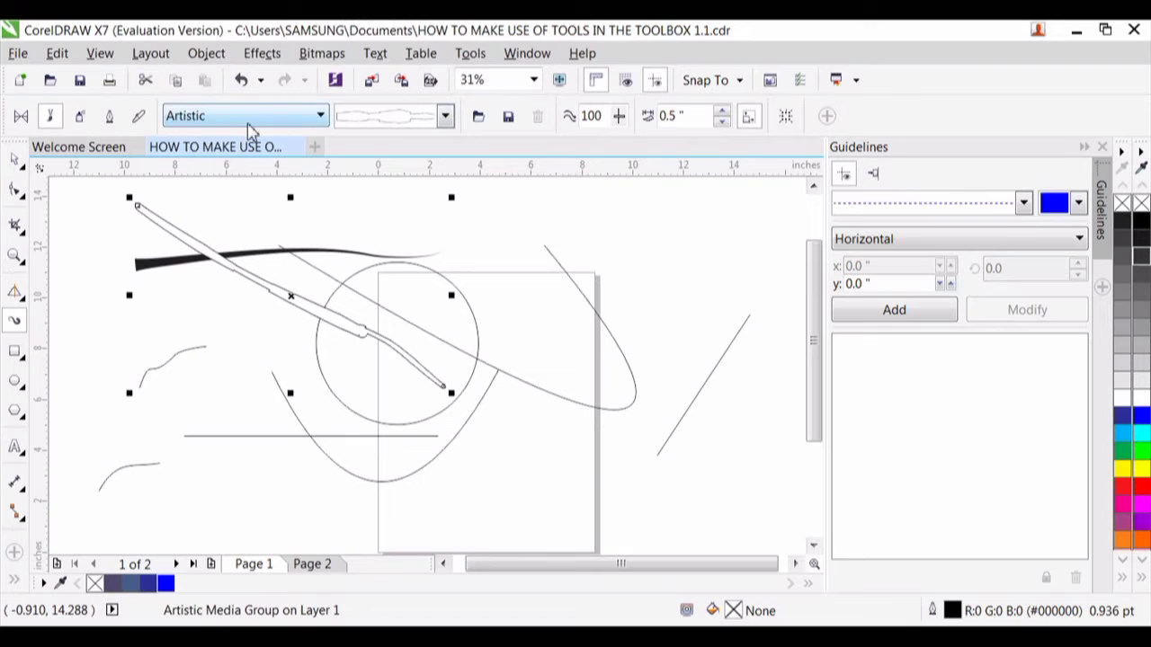
- Choose the Texture brush category and draw one horizontal stroke above the page's right corner plus two strokes forming a sideways V across the page
left_click(321, 116)
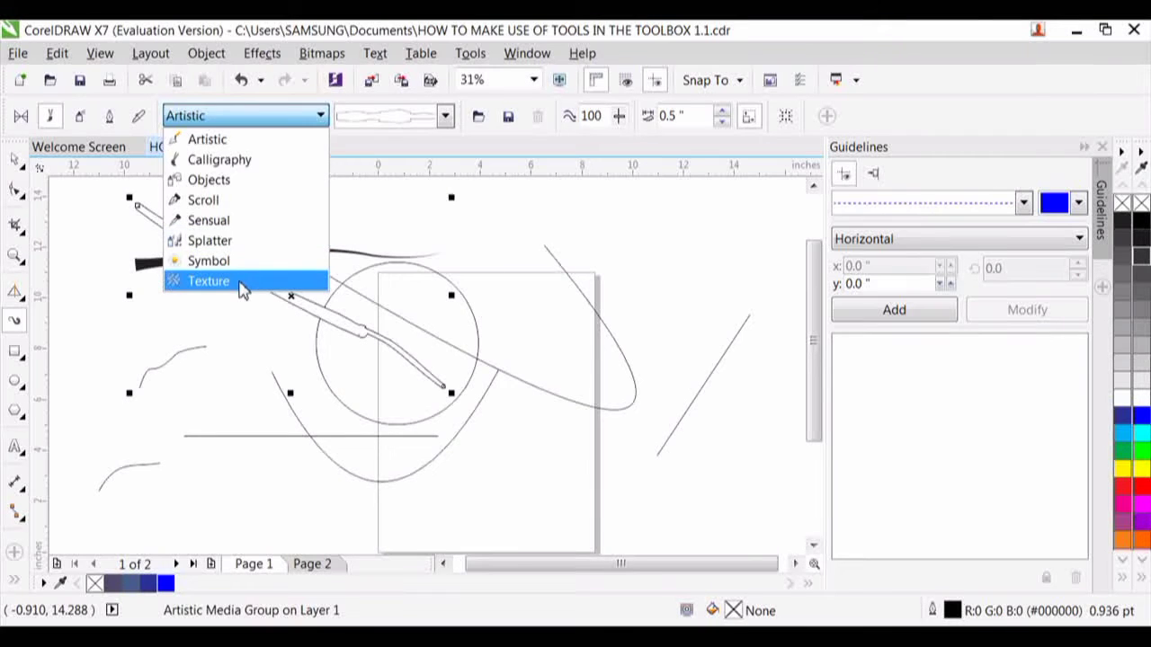
left_click(209, 282)
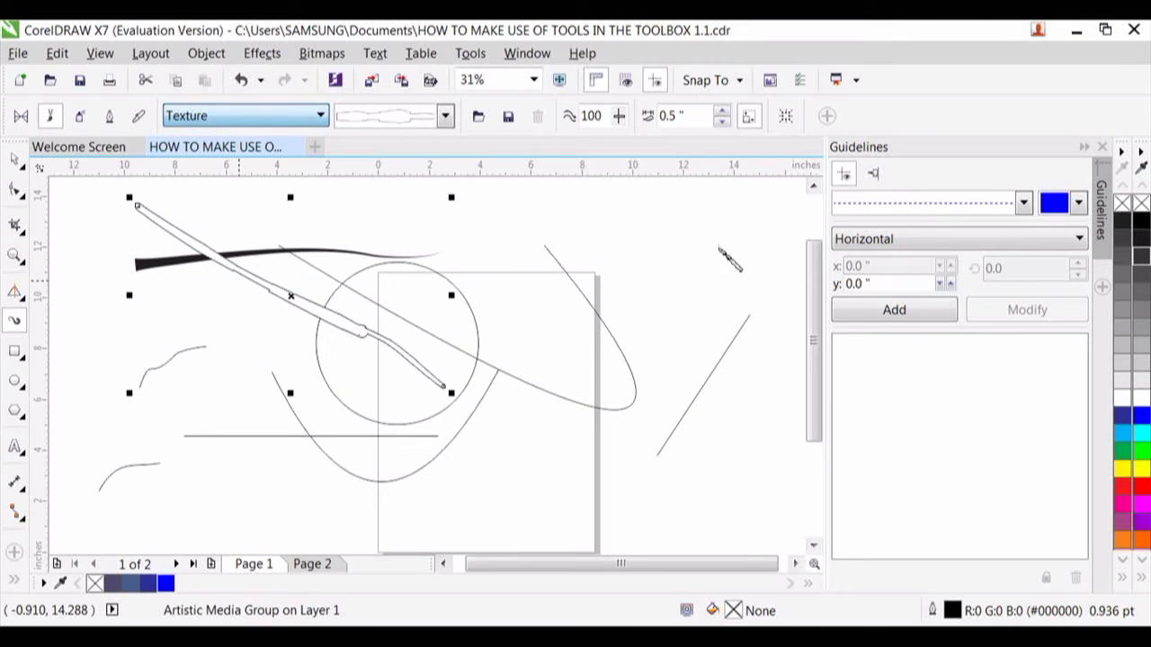
left_click_drag(474, 249, 733, 250)
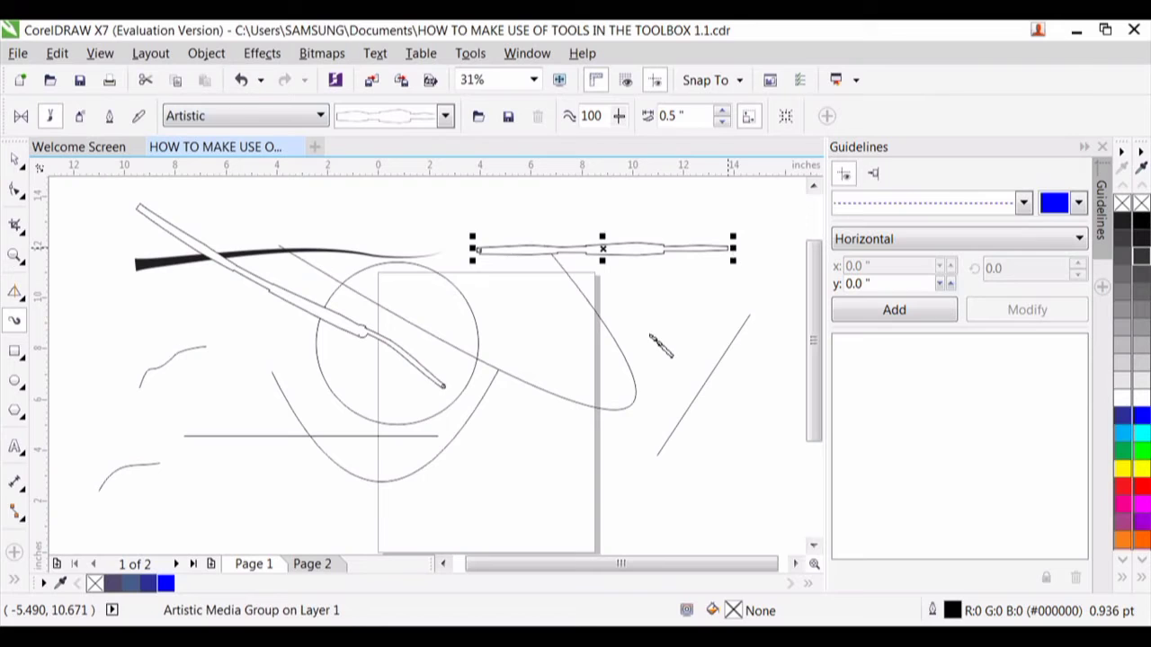
left_click_drag(650, 334, 419, 407)
left_click_drag(664, 459, 666, 461)
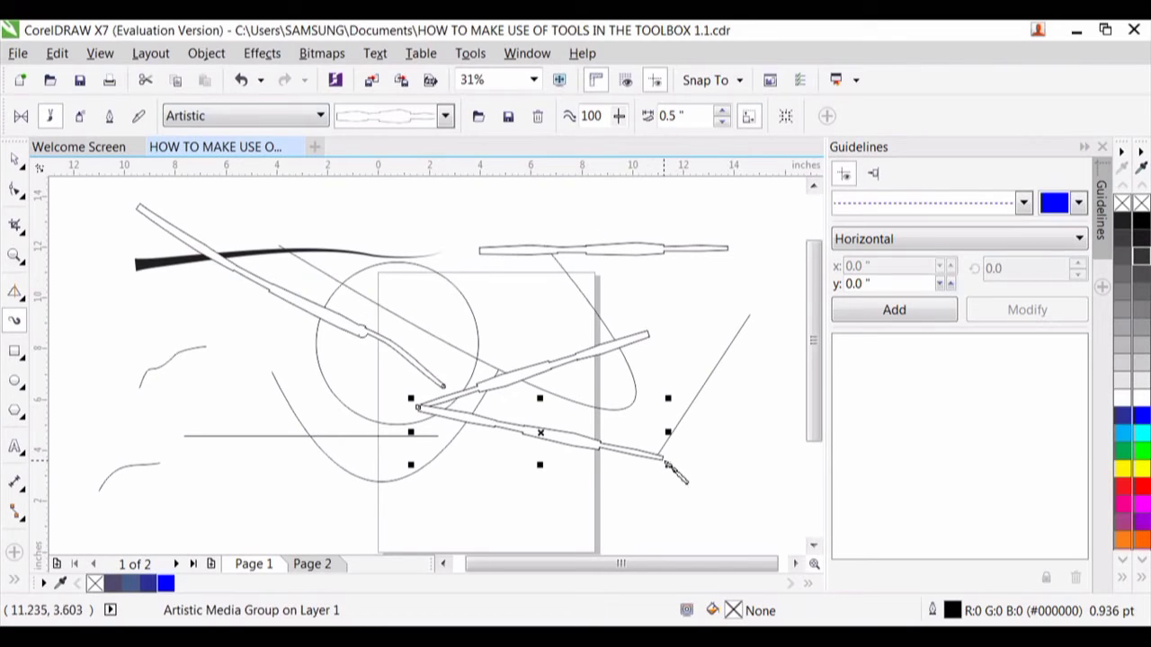
- Close the sideways V with a near-vertical Texture brush stroke and draw another stroke diagonally from above the page into the V
mouse_move(667, 463)
left_mouse_down()
mouse_move(665, 382)
mouse_move(650, 348)
left_mouse_up()
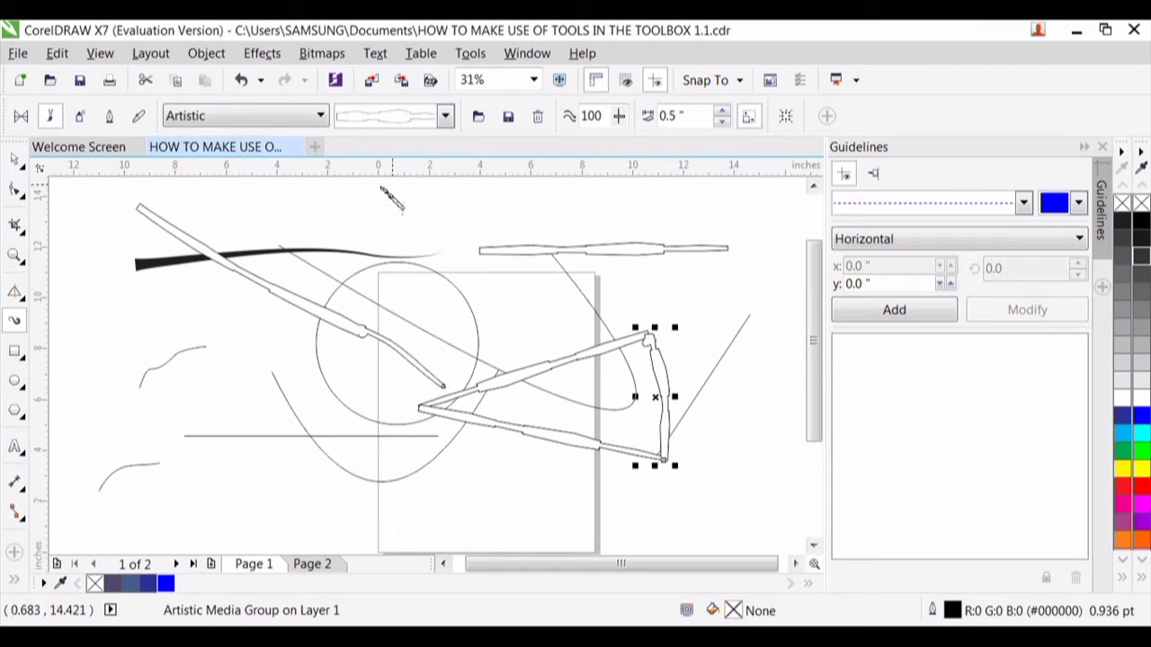
left_click_drag(379, 186, 639, 362)
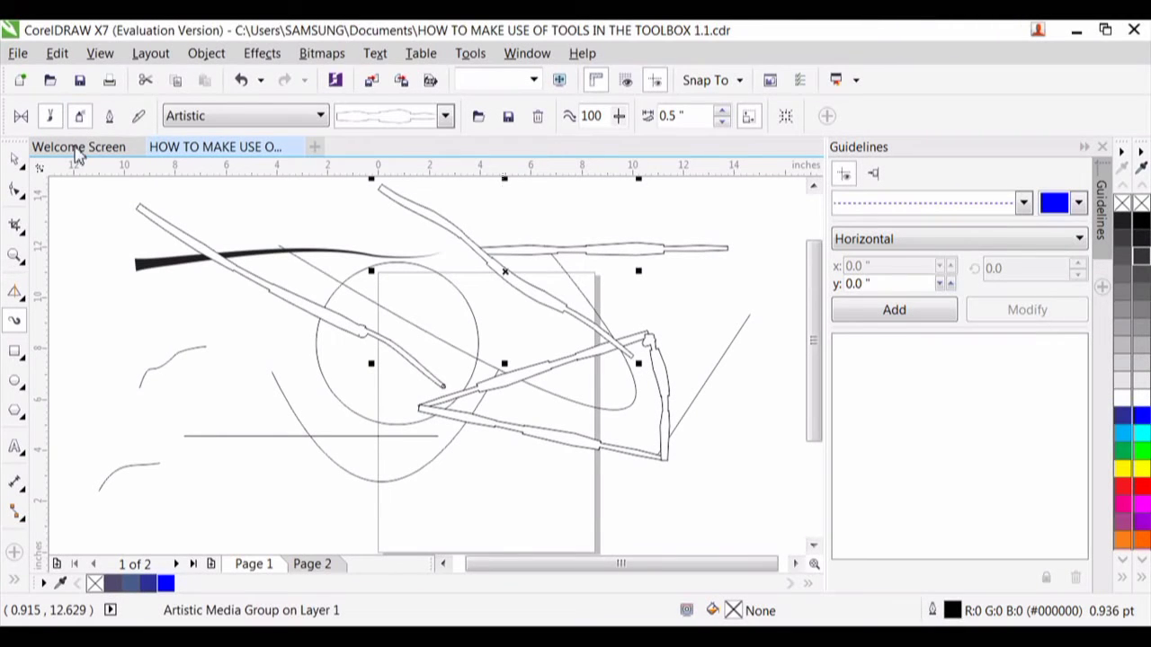
- Spray a short diagonal Brush Strokes stroke over the black preset stroke's thick end and change it to the red, yellow and orange dab pattern
left_click_drag(109, 297, 205, 226)
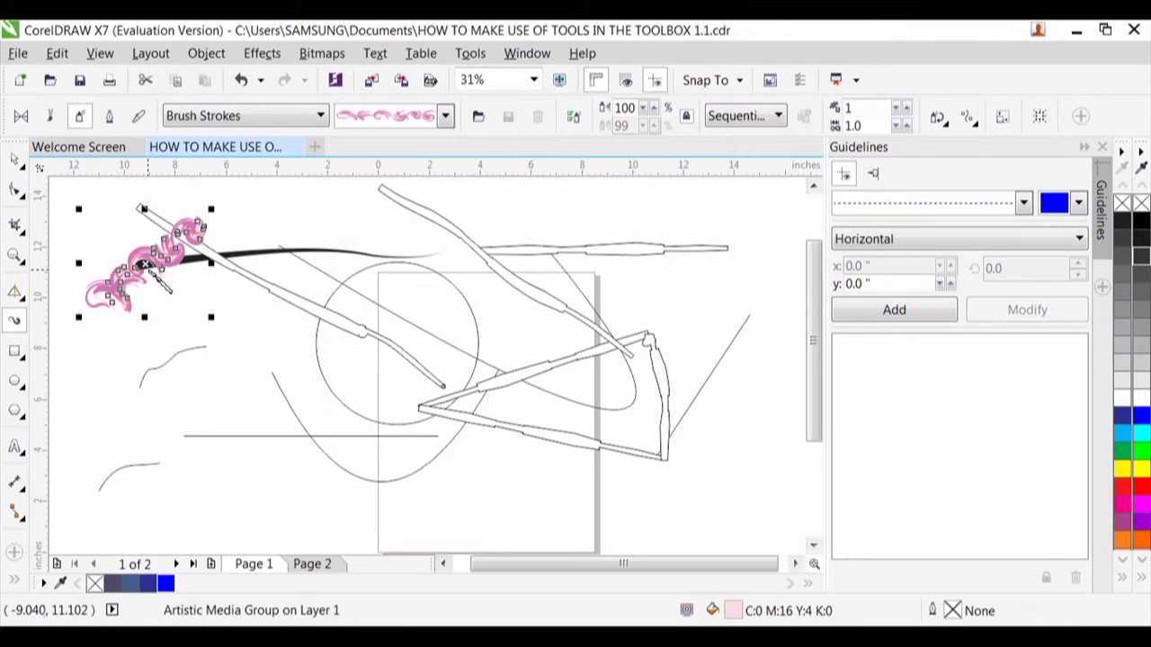
left_click(447, 118)
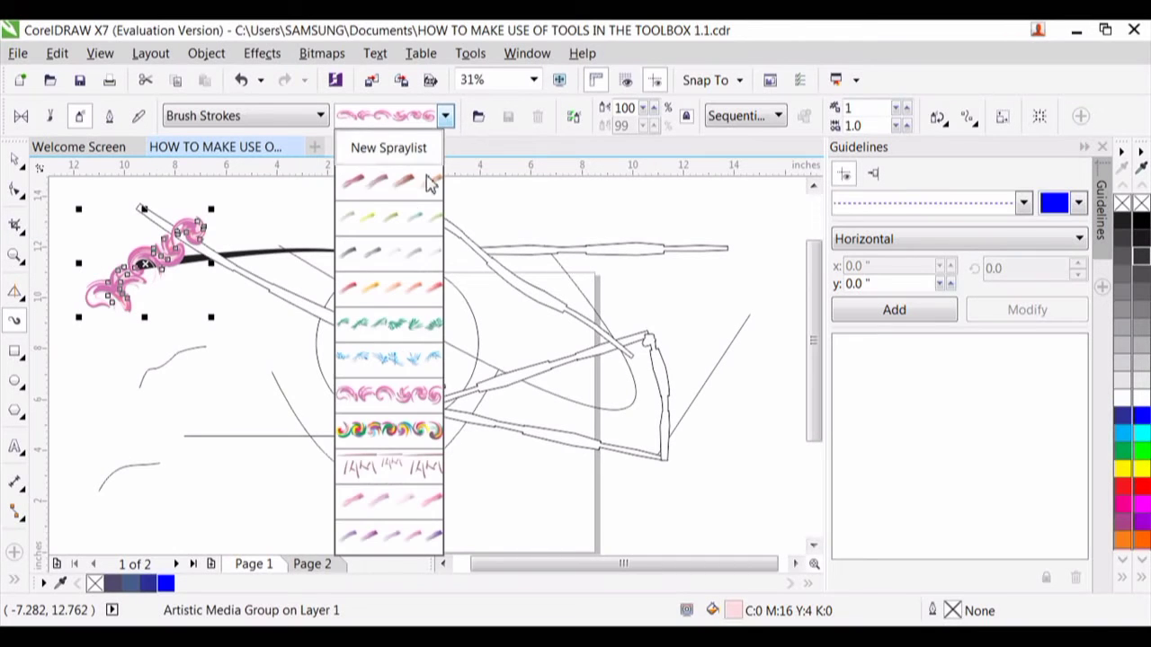
left_click(416, 300)
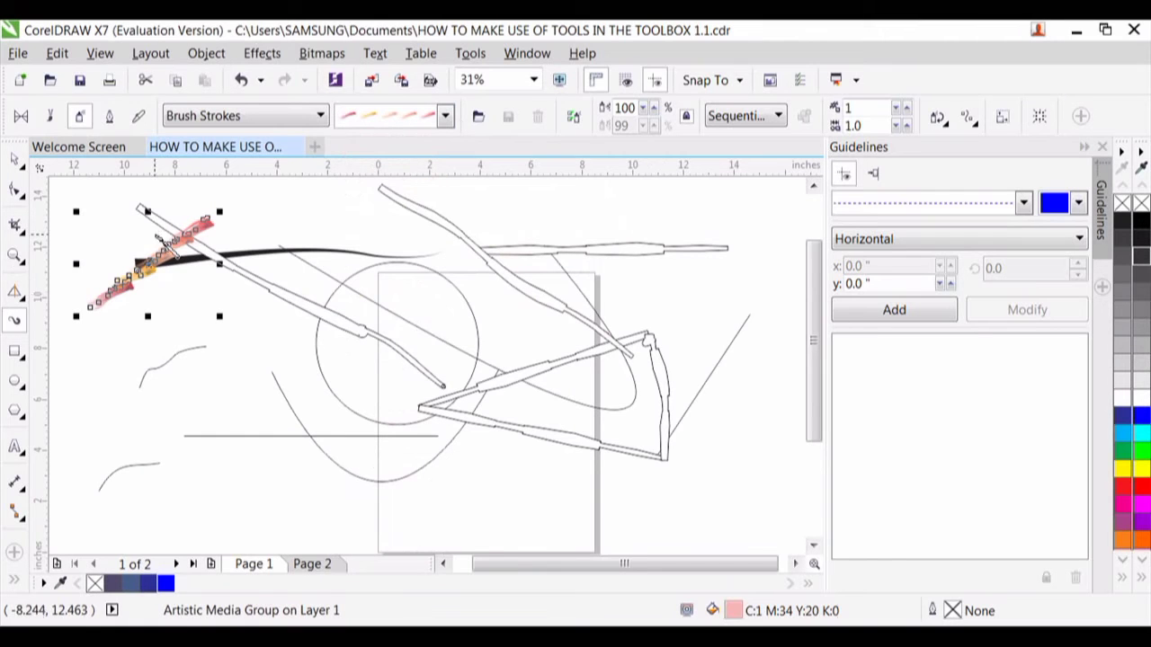
left_click(18, 165)
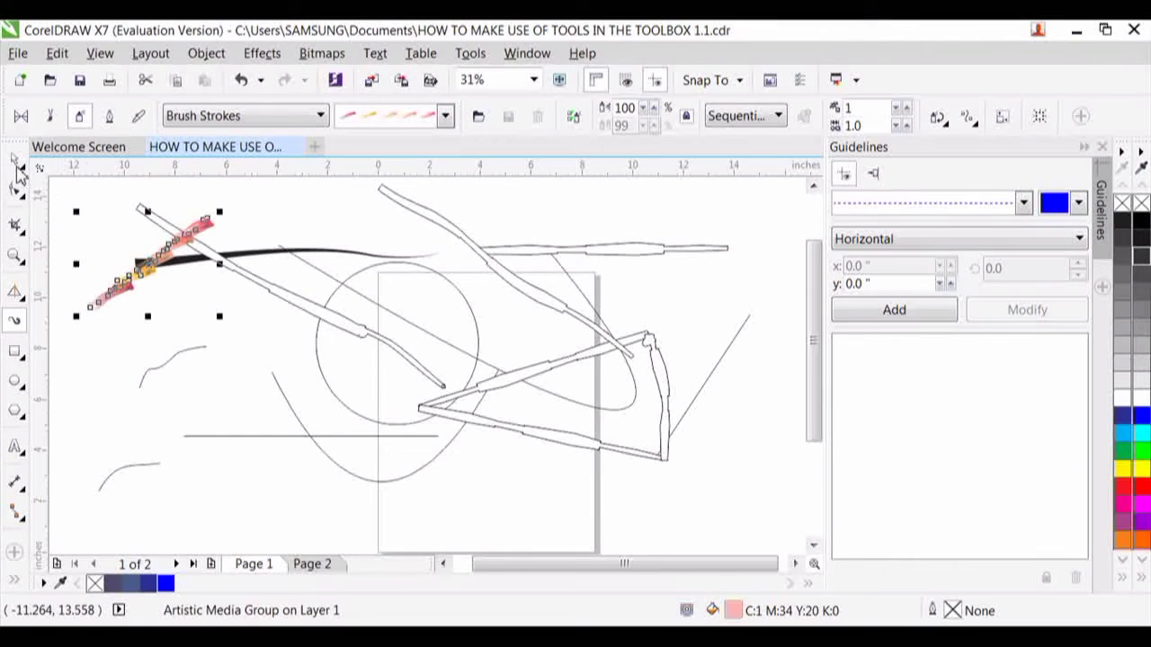
left_click_drag(162, 266, 255, 267)
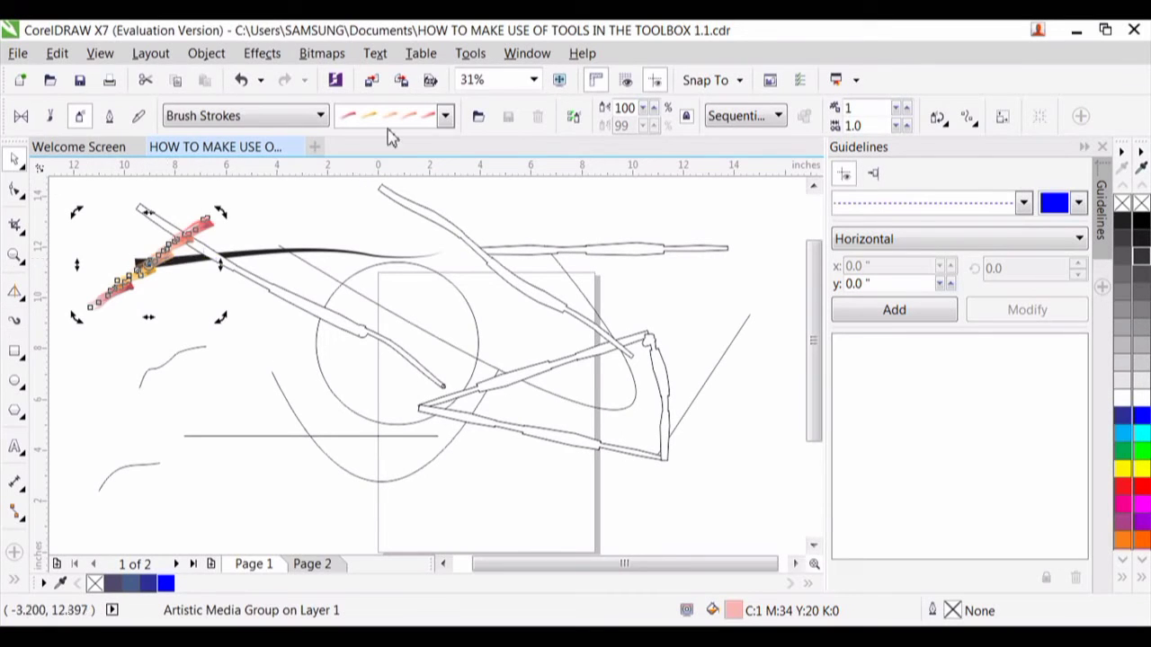
- Choose the Plants spray category, spray a horizontal row of leaves beside the page, and move it up to overlap the circle
left_click(137, 115)
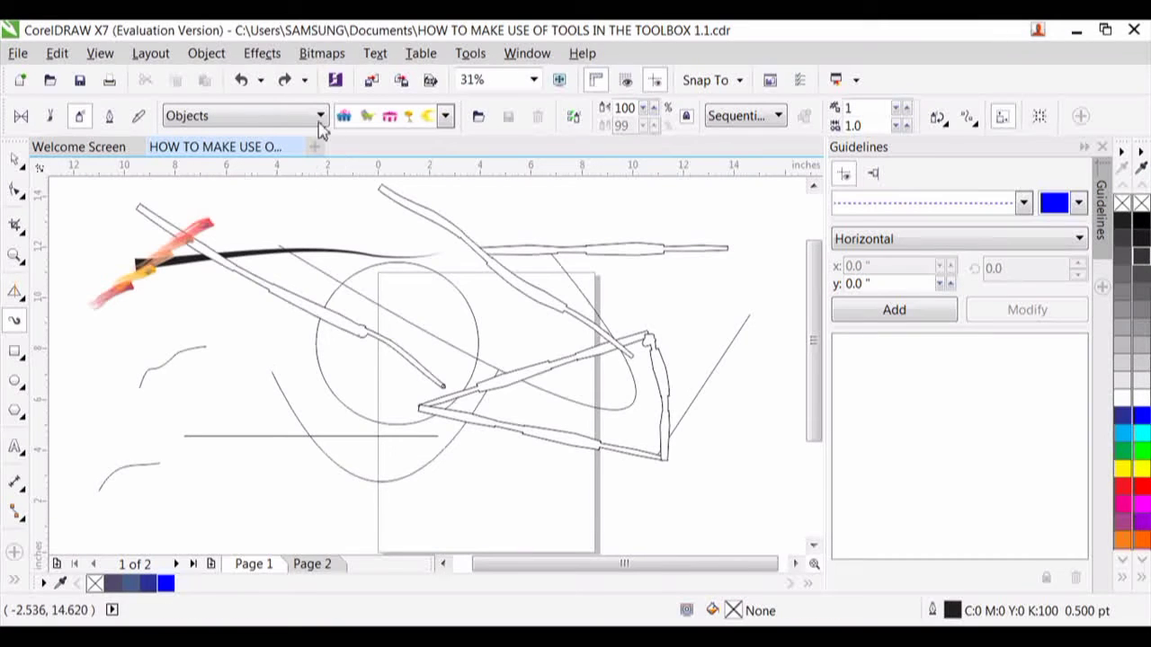
left_click(447, 118)
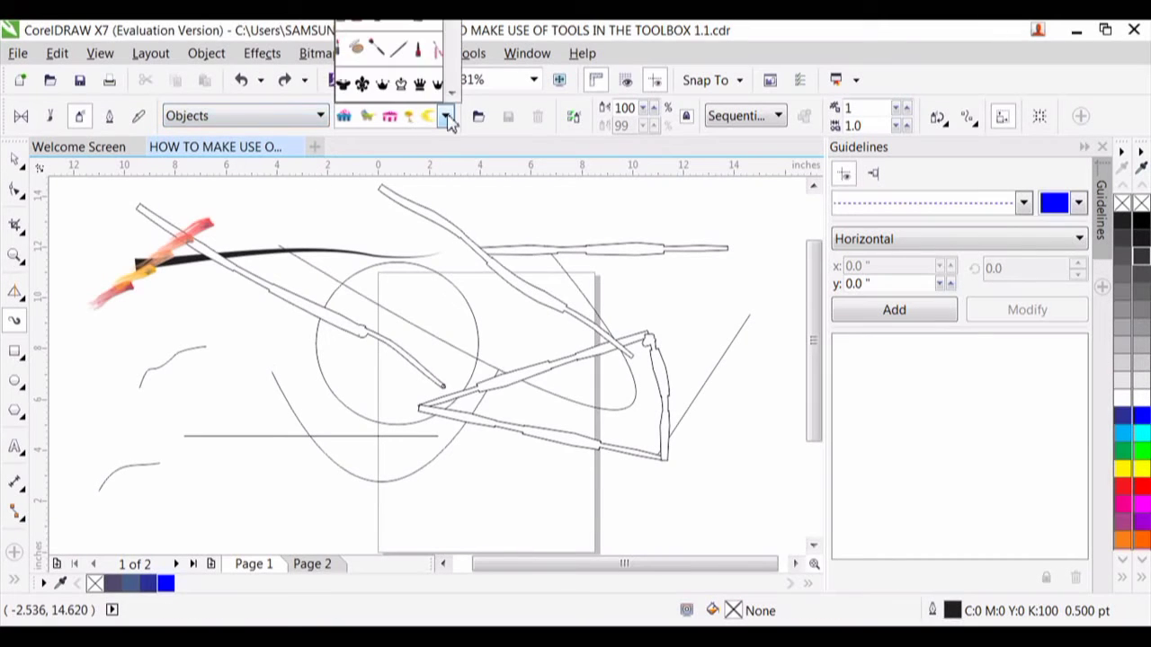
left_click(321, 119)
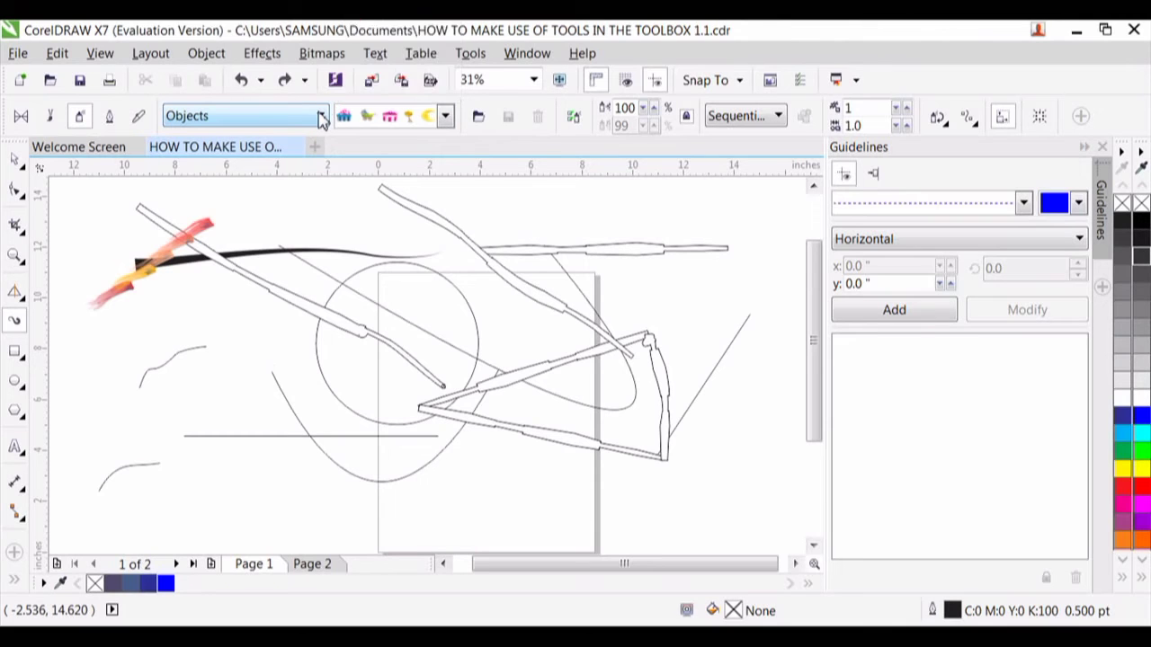
left_click(321, 117)
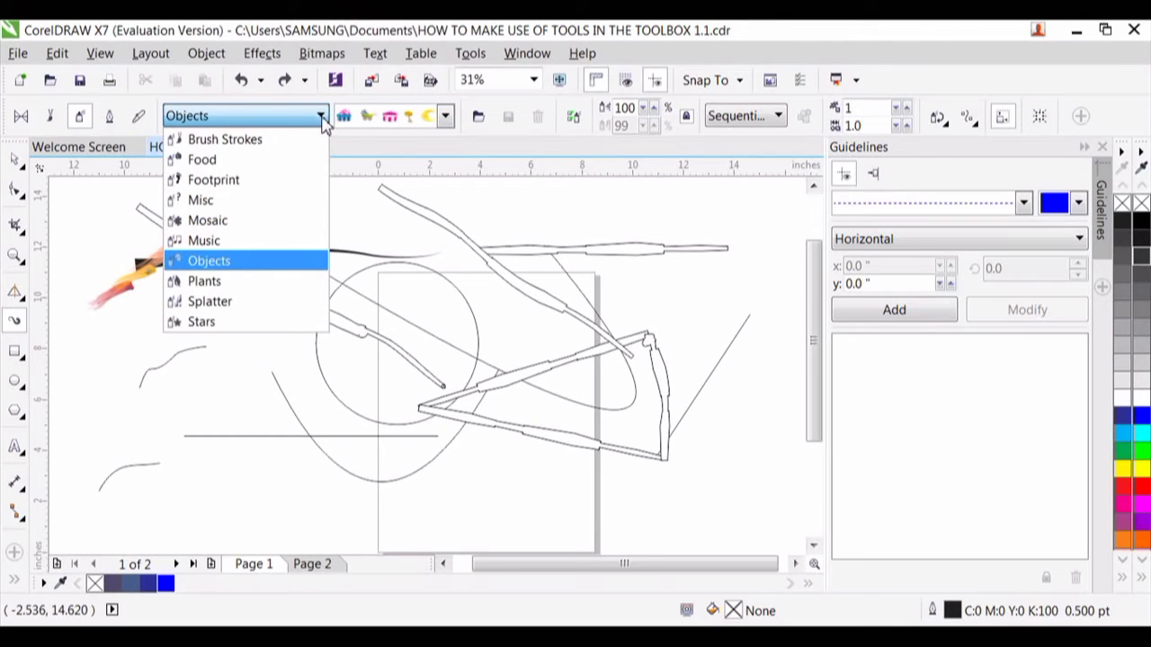
left_click(267, 286)
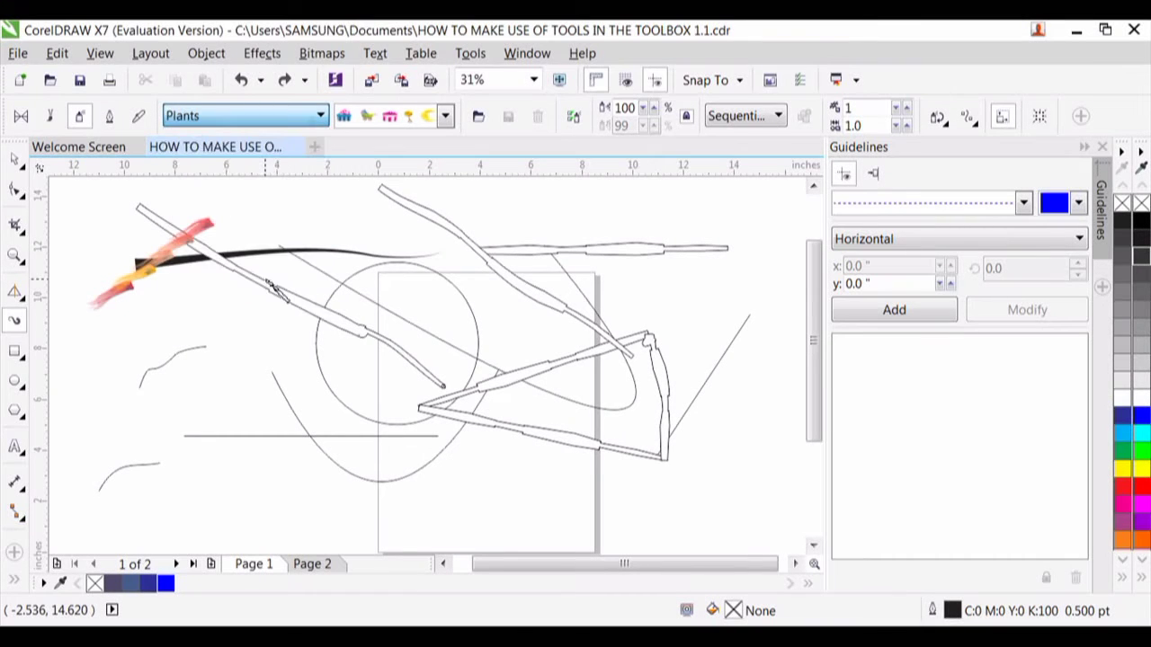
left_click_drag(95, 393, 300, 401)
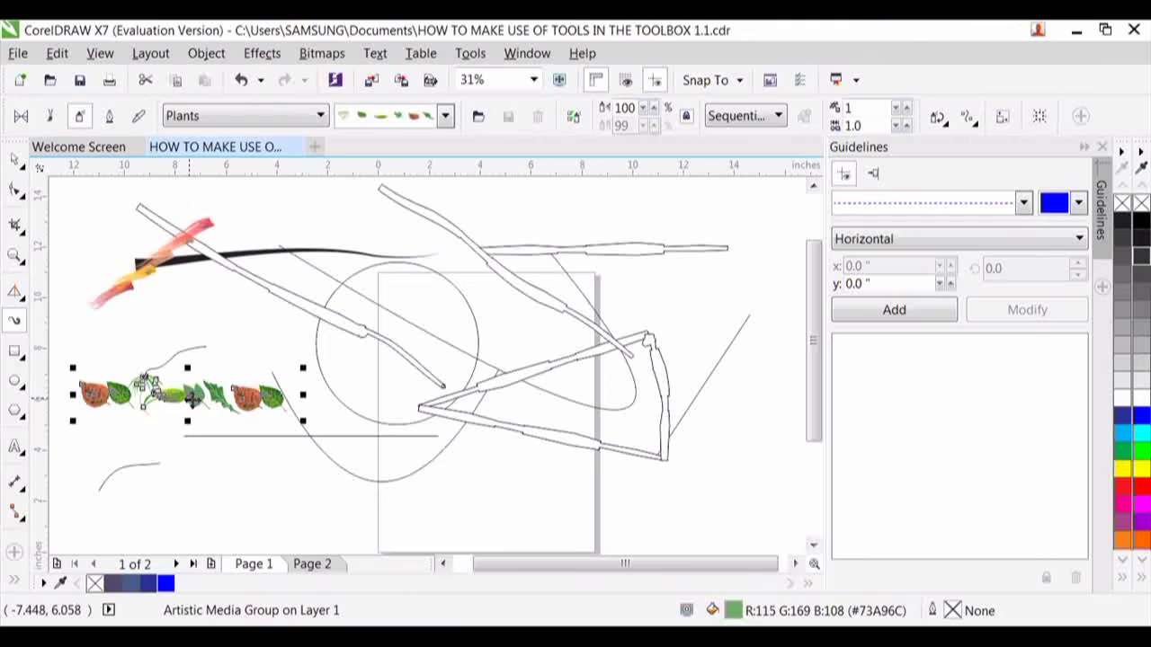
left_click_drag(194, 395, 312, 327)
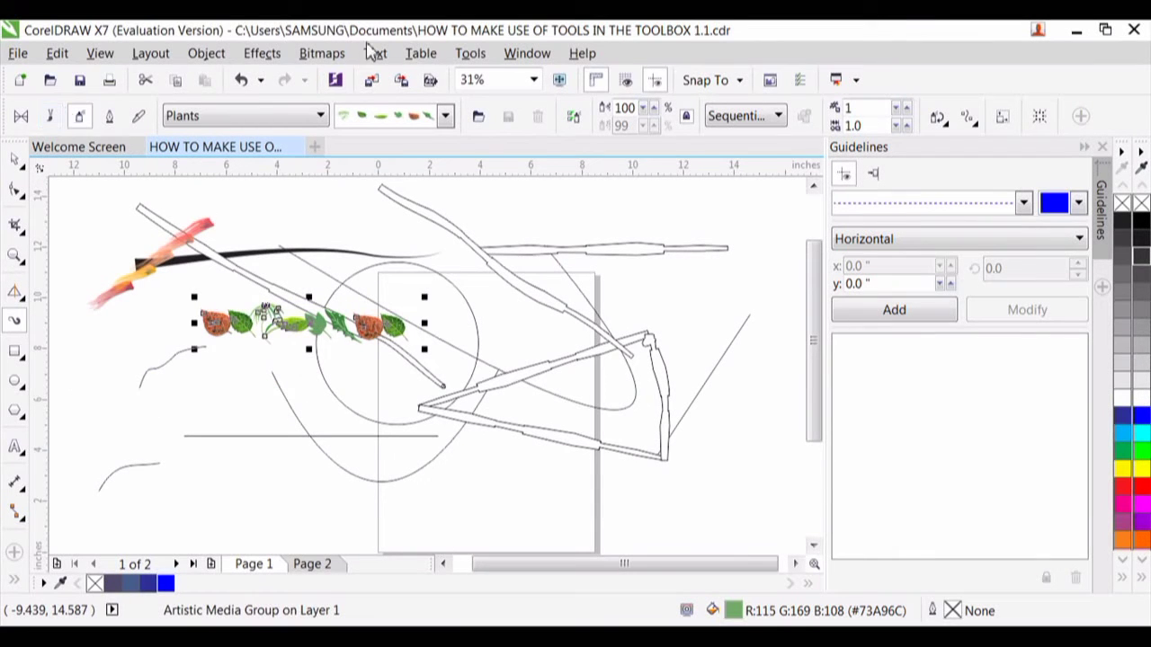
- Change the leaf row to the green trees pattern and spray a second, slightly descending tree row across the page's right edge
left_click(445, 118)
mouse_move(415, 88)
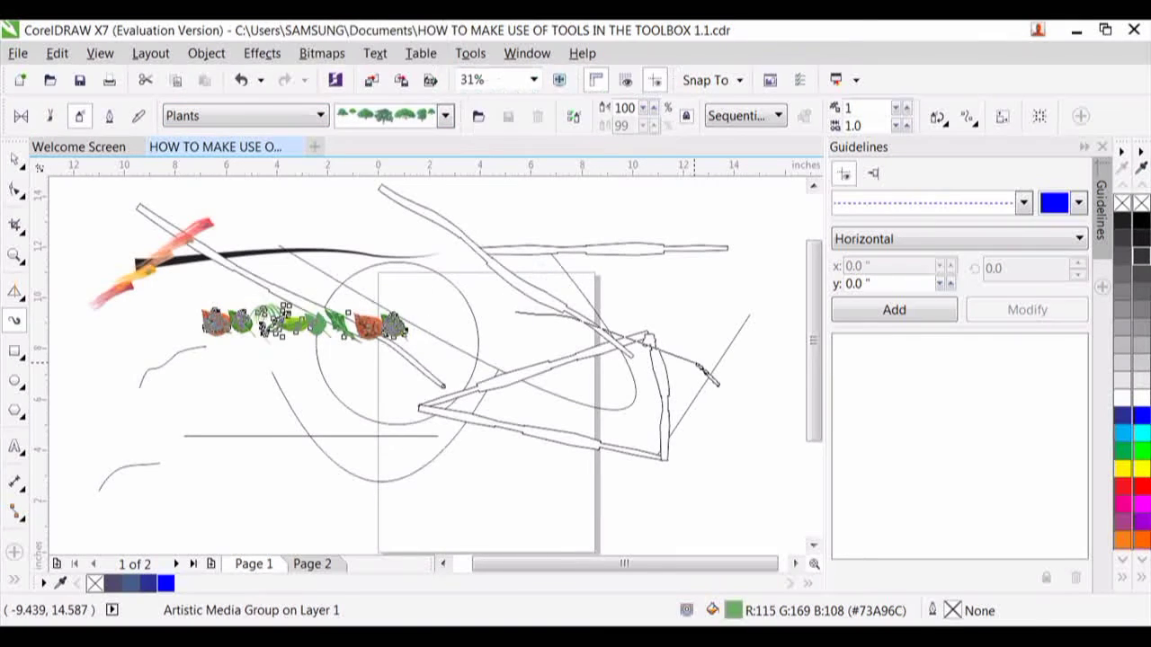
left_click_drag(515, 312, 699, 366)
key("ctrl+z")
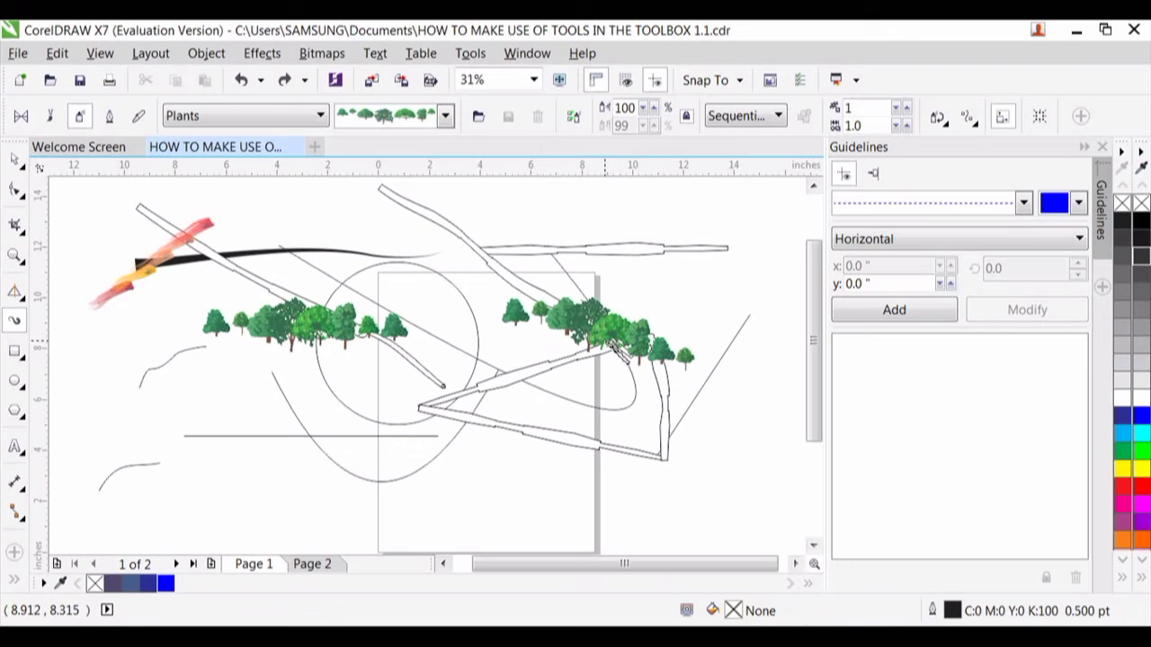
- Move the second tree row down and left so it crosses the page's left edge, and deselect it with Artistic Media active
left_click(15, 162)
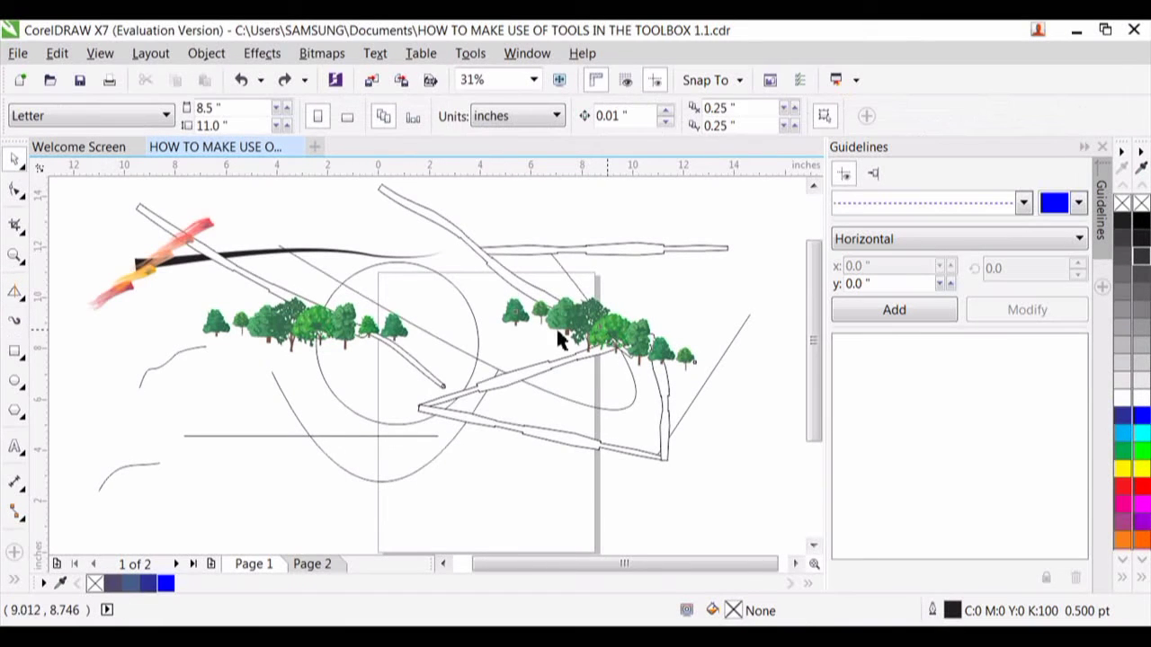
mouse_move(558, 340)
left_mouse_down()
mouse_move(460, 401)
mouse_move(443, 439)
left_mouse_up()
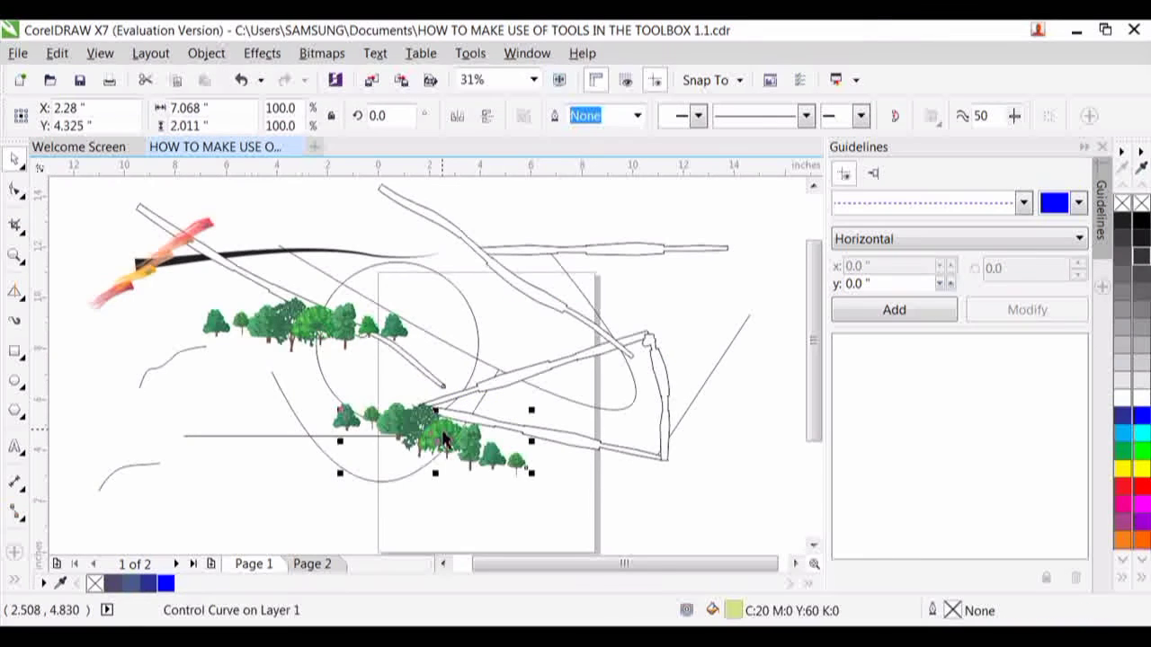
left_click(11, 328)
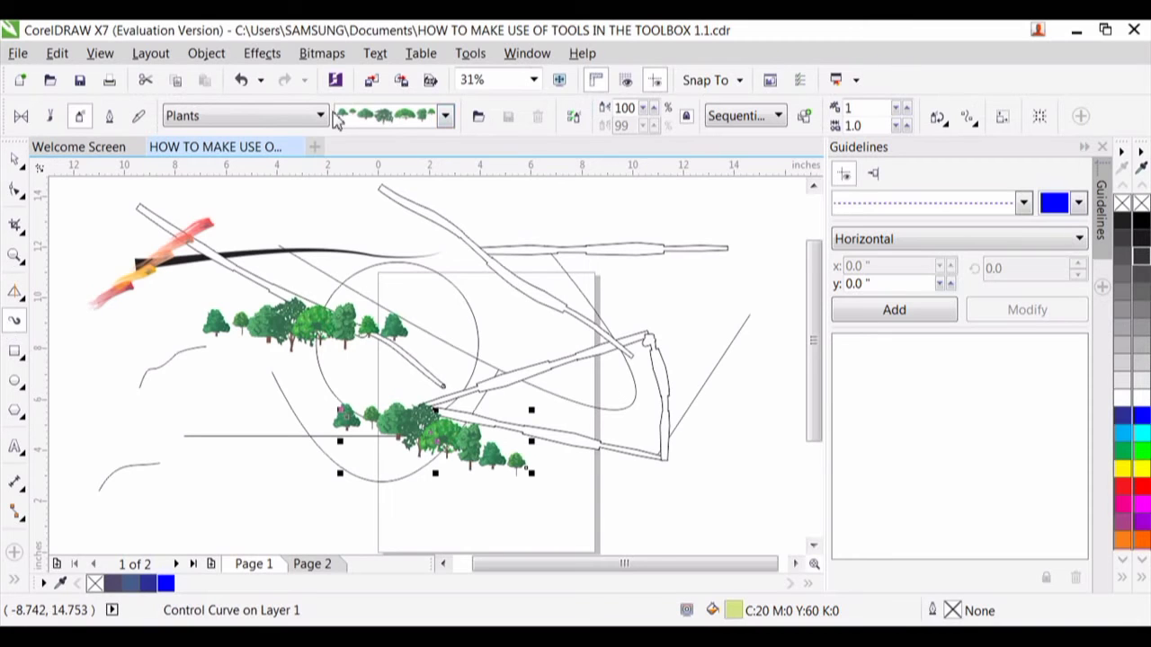
key("Escape")
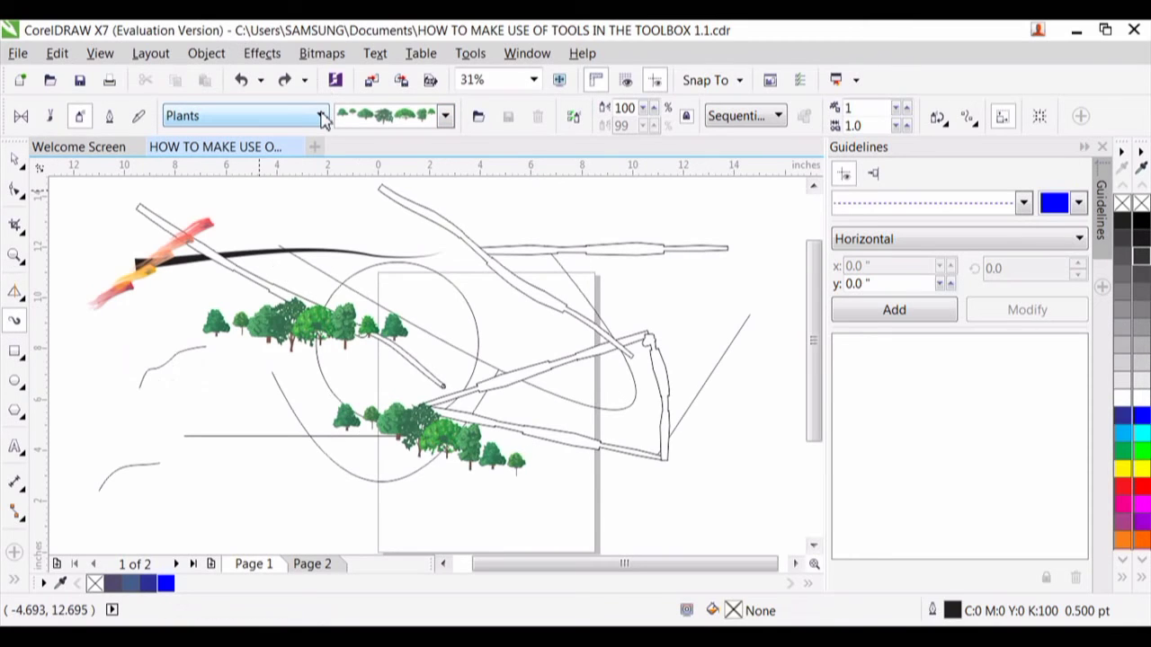
left_click(321, 116)
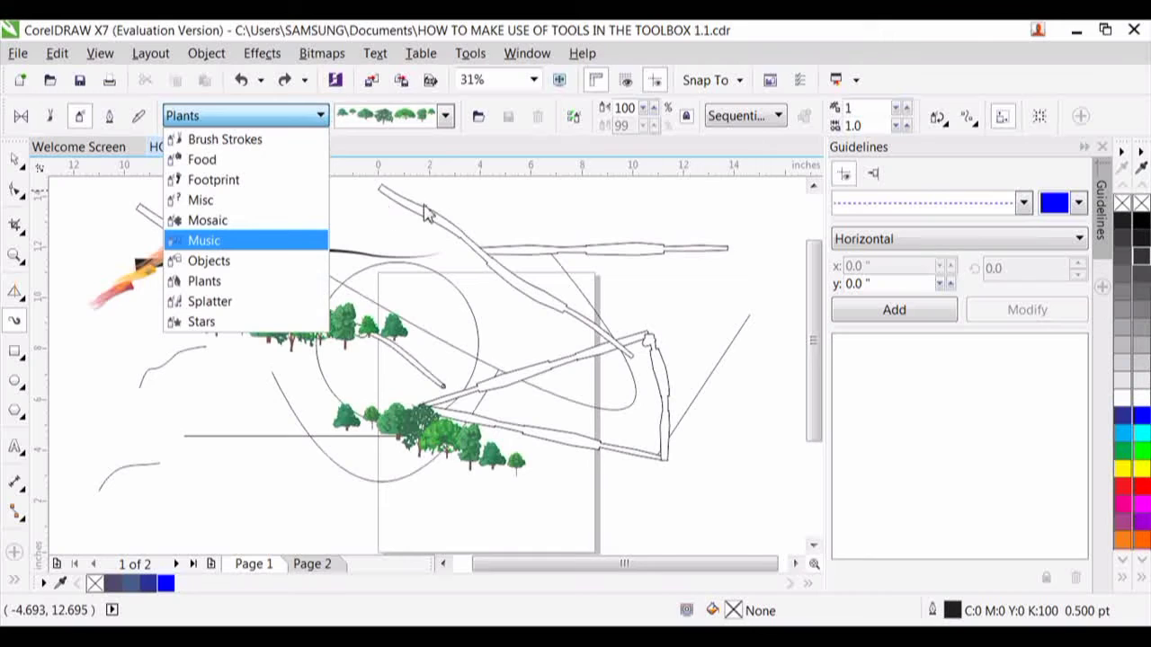
left_click(522, 188)
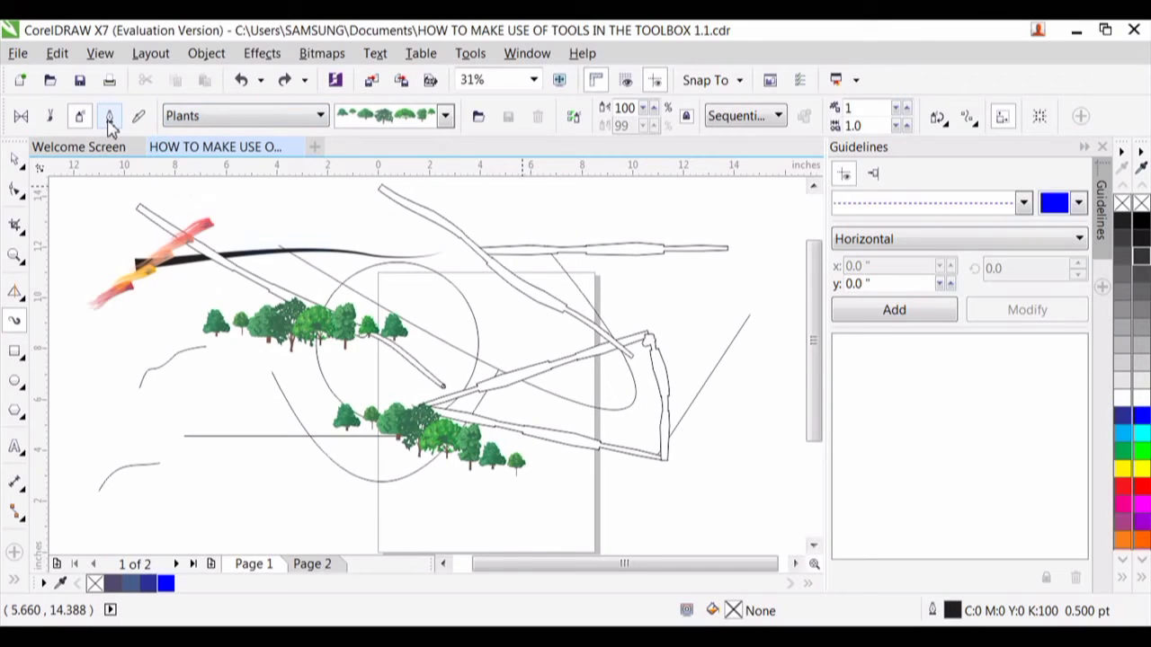
- Using Artistic Media's Calligraphic mode, draw a long descending stroke above the page and a large looping stroke over the page's right edge
left_click(108, 117)
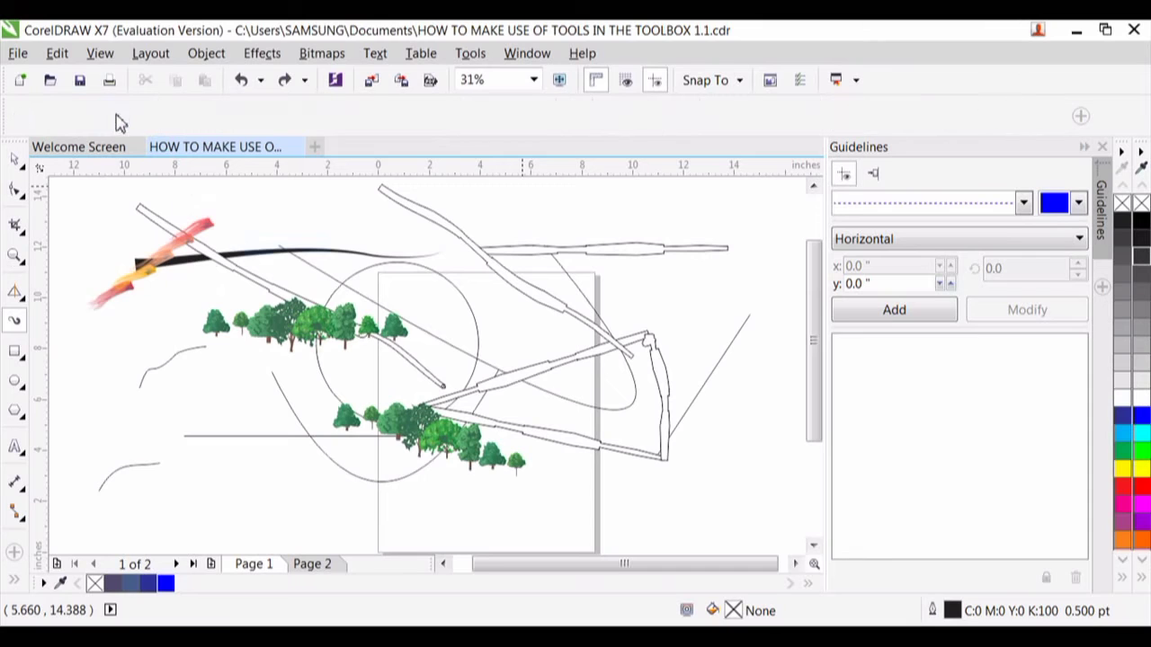
left_click_drag(304, 208, 642, 291)
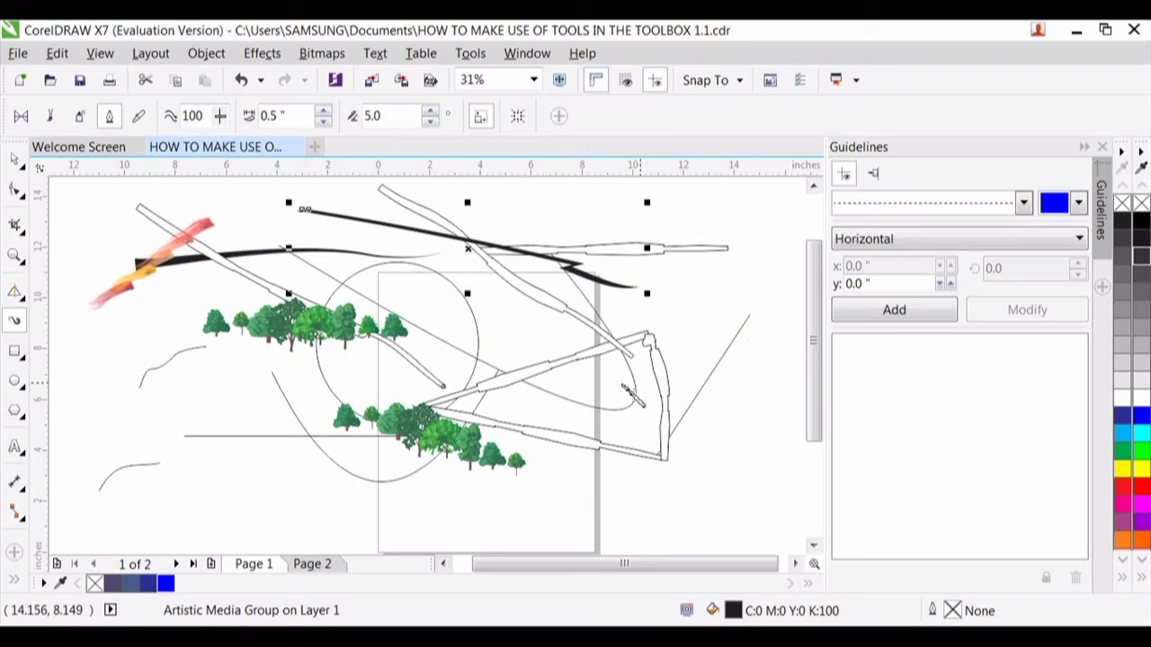
mouse_move(568, 490)
left_mouse_down()
mouse_move(784, 524)
mouse_move(669, 372)
mouse_move(598, 432)
mouse_move(665, 462)
mouse_move(724, 469)
left_mouse_up()
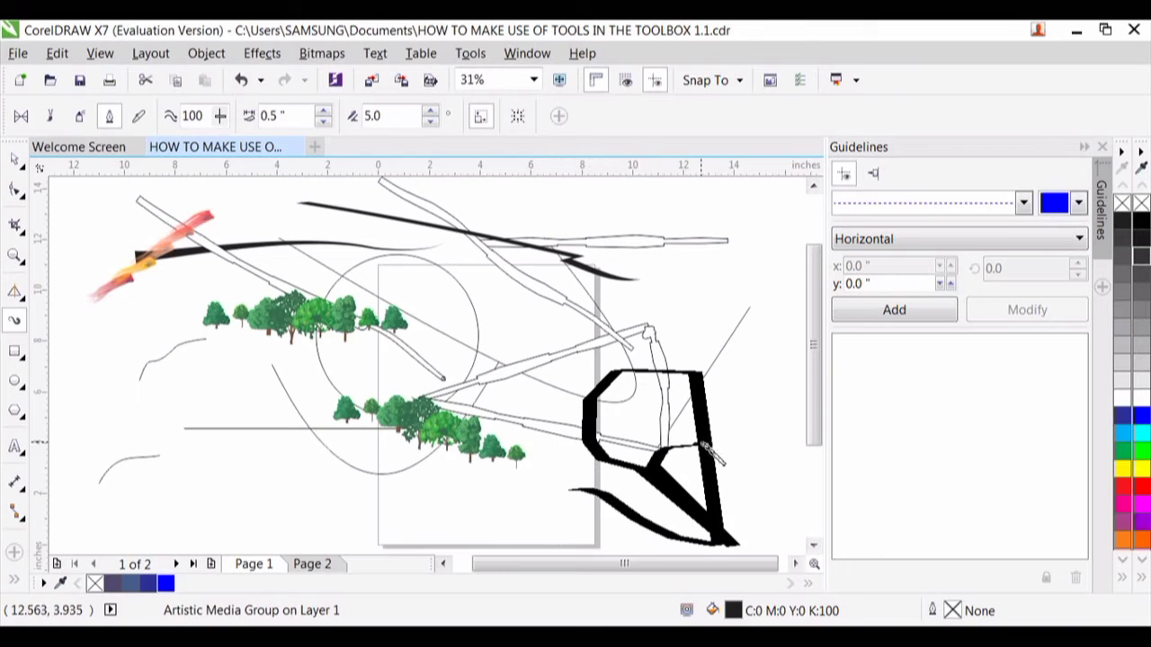
- Try blue and settle on light grey #CCCCCC as the looping calligraphic stroke's fill, and enlarge the stroke up and to the left
left_click(1141, 417)
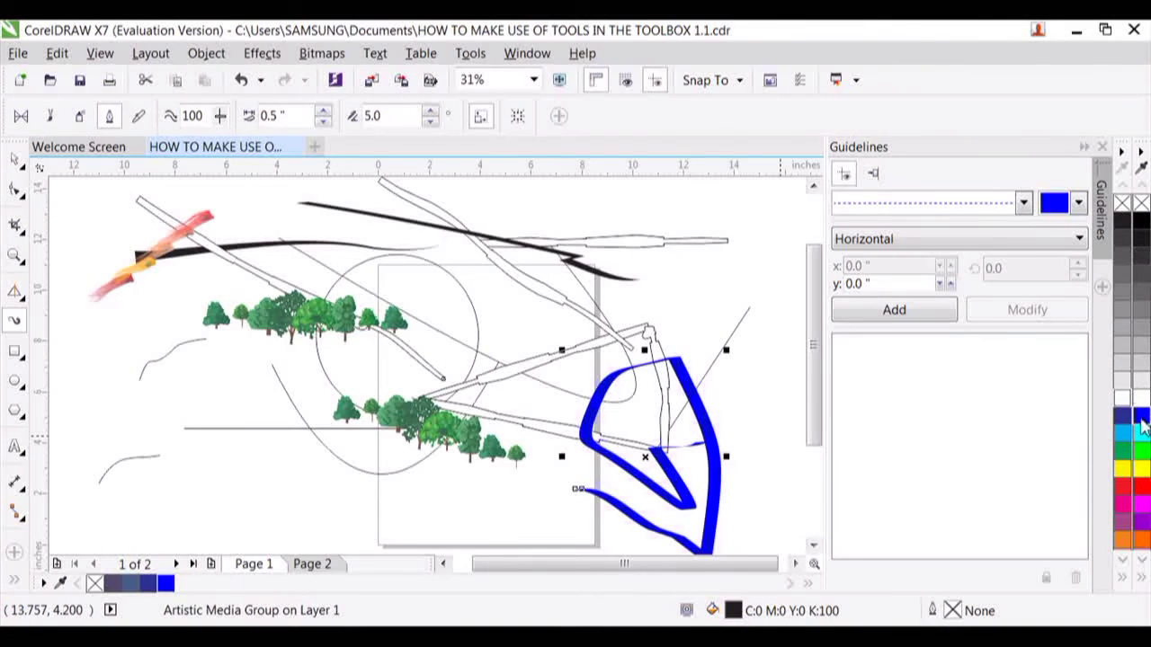
left_click(1140, 358)
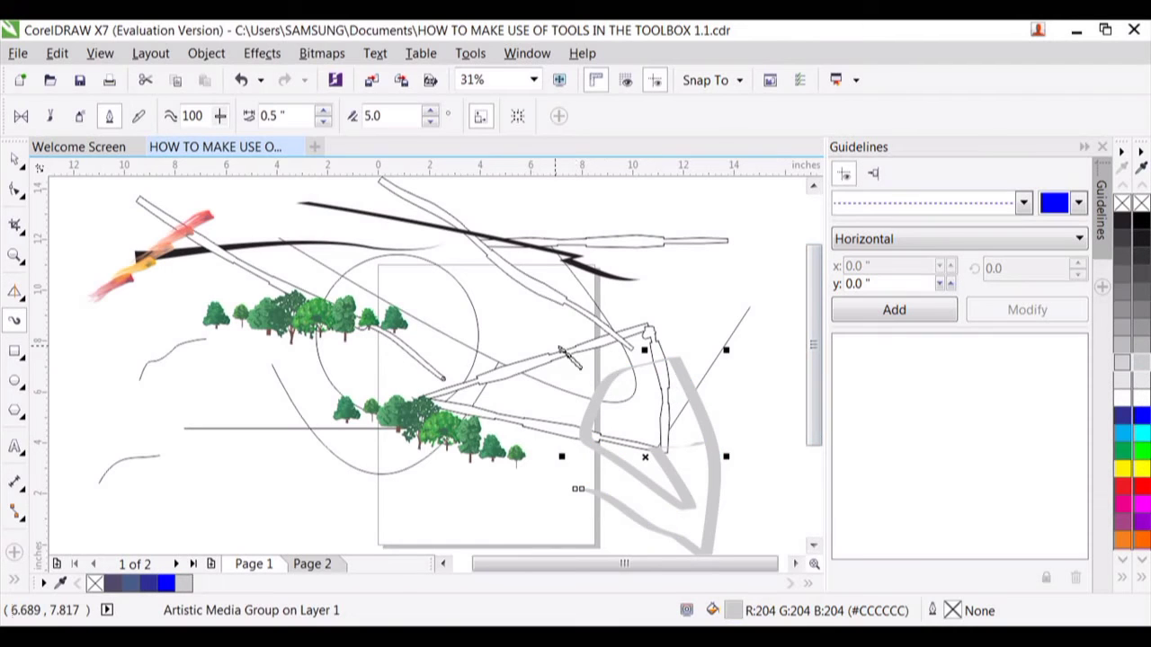
mouse_move(566, 354)
left_mouse_down()
mouse_move(509, 296)
mouse_move(524, 300)
mouse_move(514, 305)
left_mouse_up()
key("ctrl+z")
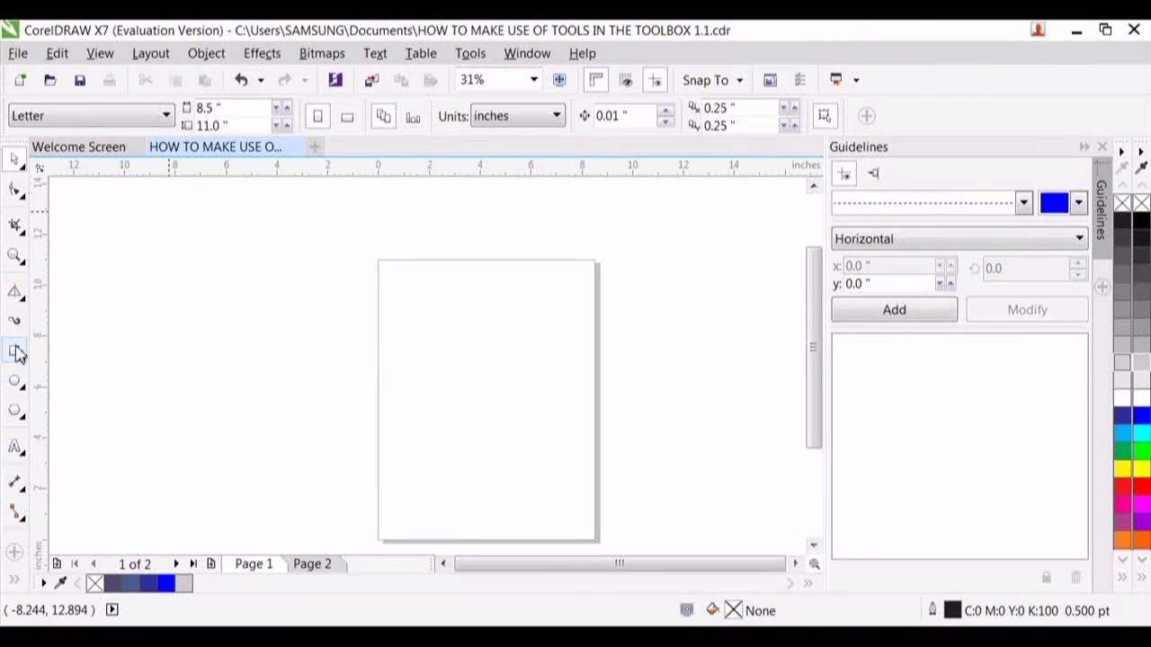
- Clear all artwork and draw two overlapping rectangles across the page's left edge, about 12.3 × 5.8 in and 8.3 × 5.7 in
left_click(17, 351)
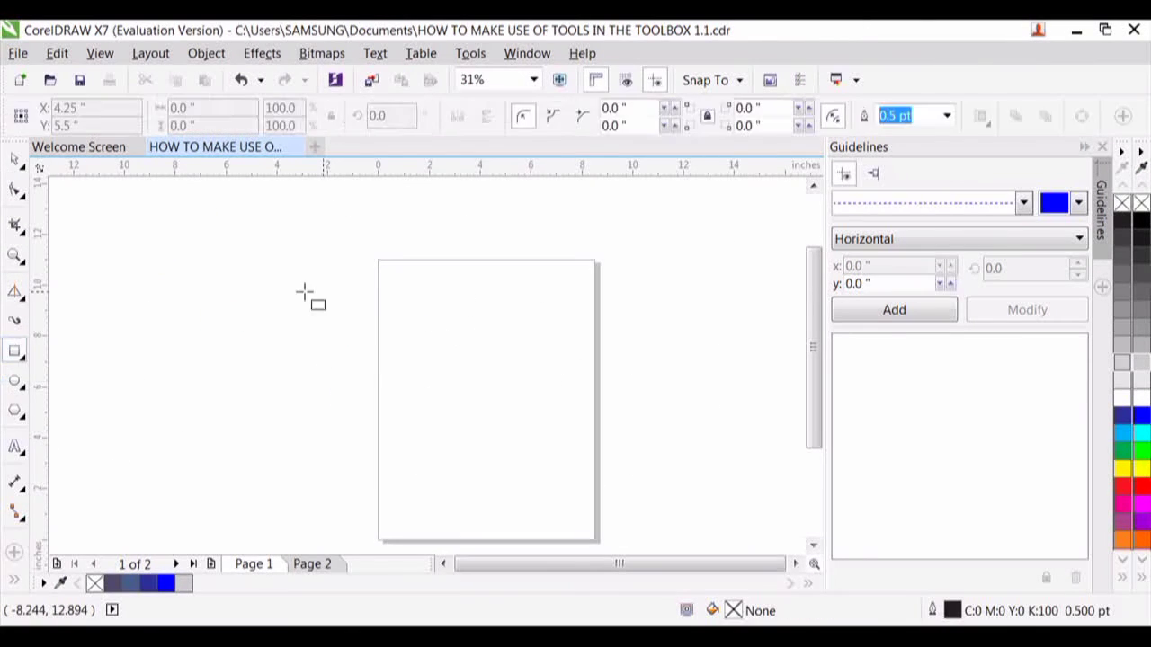
left_click_drag(201, 279, 516, 428)
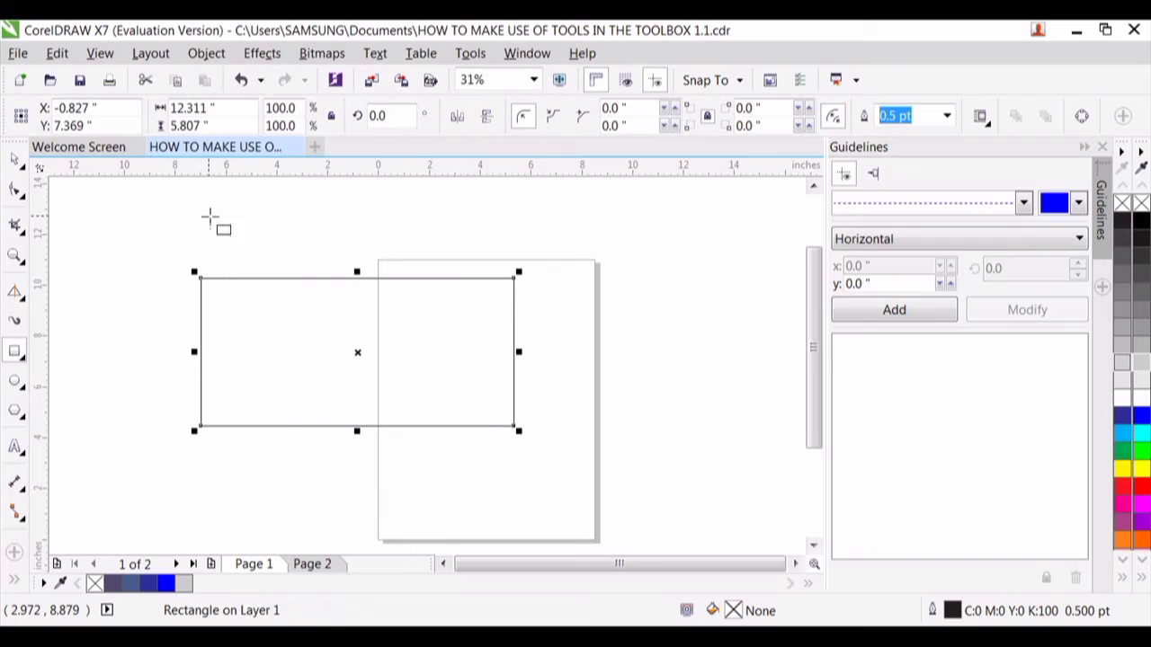
left_click_drag(252, 219, 464, 364)
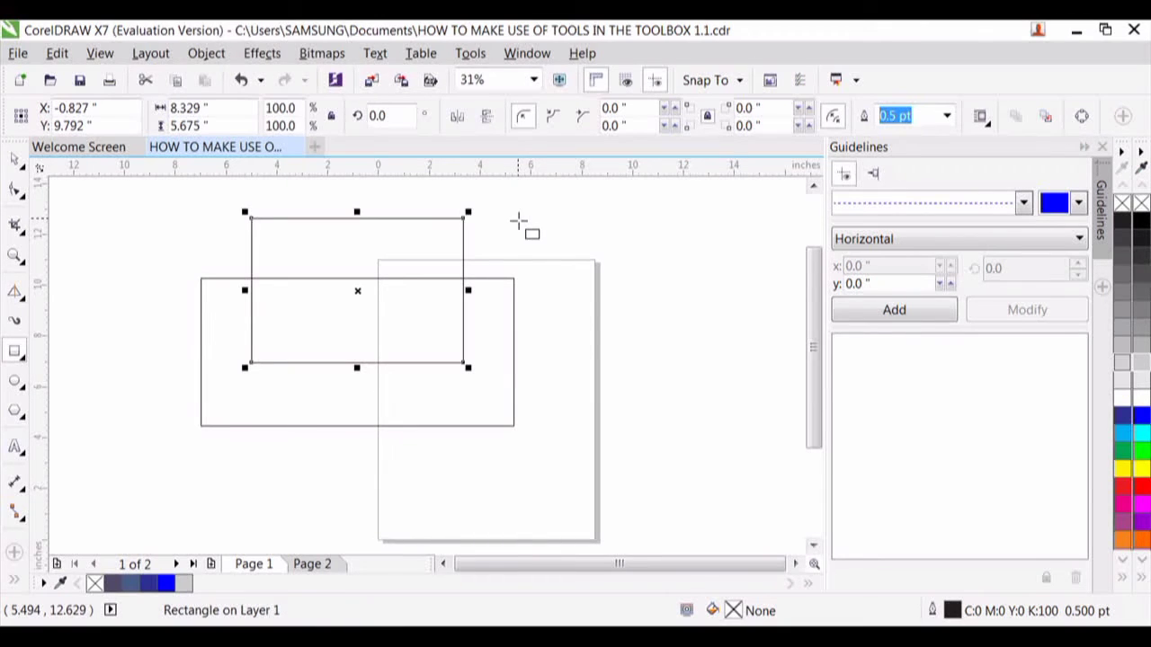
- Draw a square of about 8.6 in across the page's right edge and another of about 7.8 in overlapping the rectangles' left ends
left_click_drag(518, 219, 644, 340)
left_click_drag(700, 376, 738, 413)
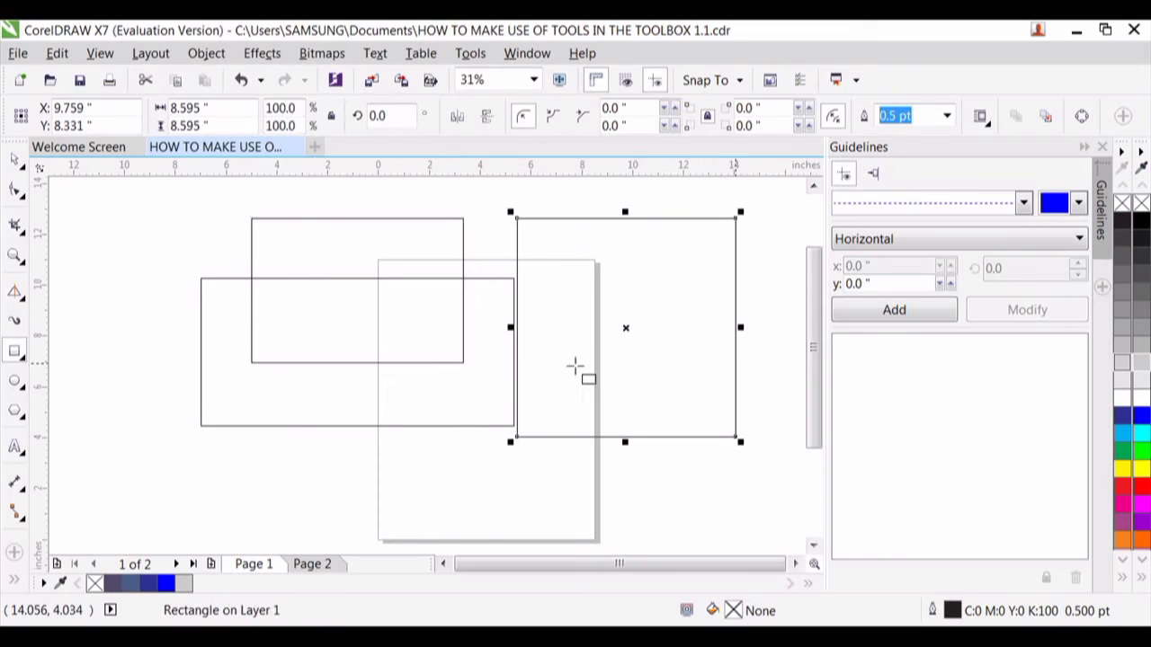
mouse_move(117, 245)
left_mouse_down()
mouse_move(321, 387)
mouse_move(286, 361)
mouse_move(404, 419)
mouse_move(260, 327)
mouse_move(423, 404)
mouse_move(420, 518)
mouse_move(401, 423)
mouse_move(313, 319)
left_mouse_up()
key("ctrl")
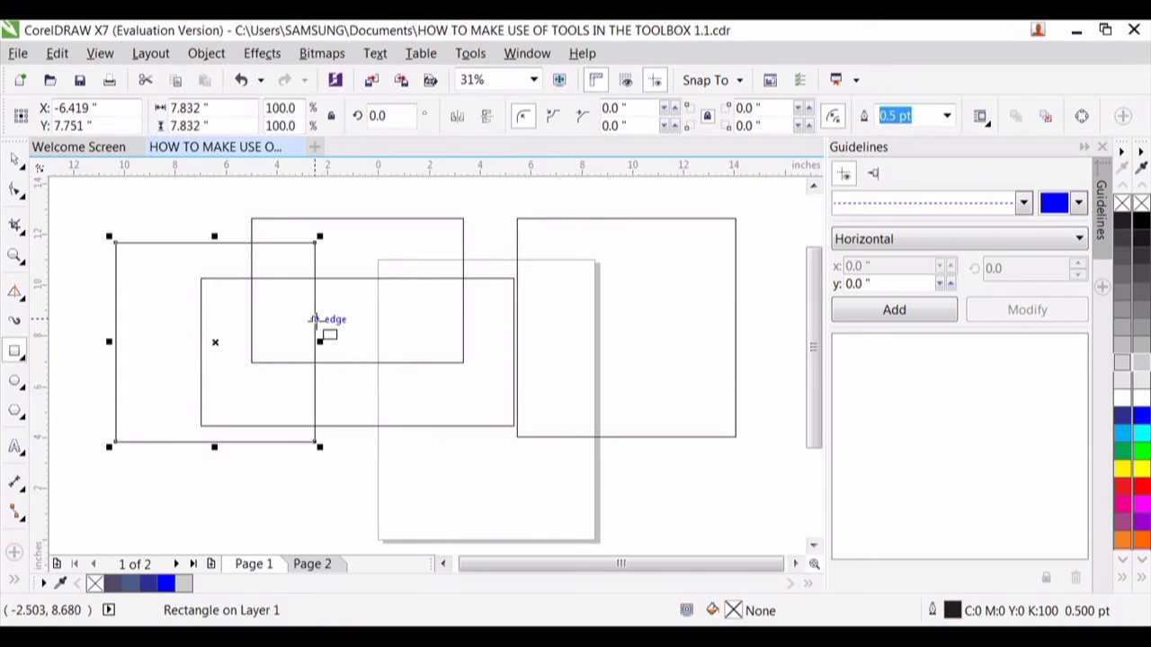
- Using 3-Point Rectangle, draw a tilted upright rectangle across the page's left edge, overlapping the existing rectangles
left_click(25, 359)
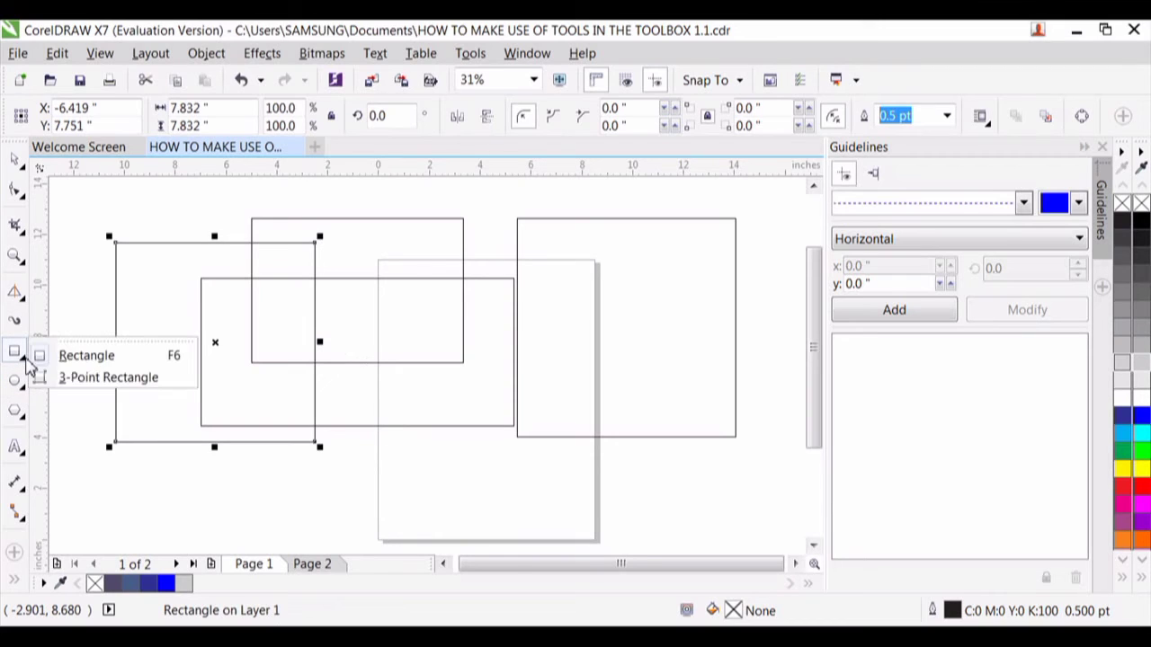
left_click(79, 378)
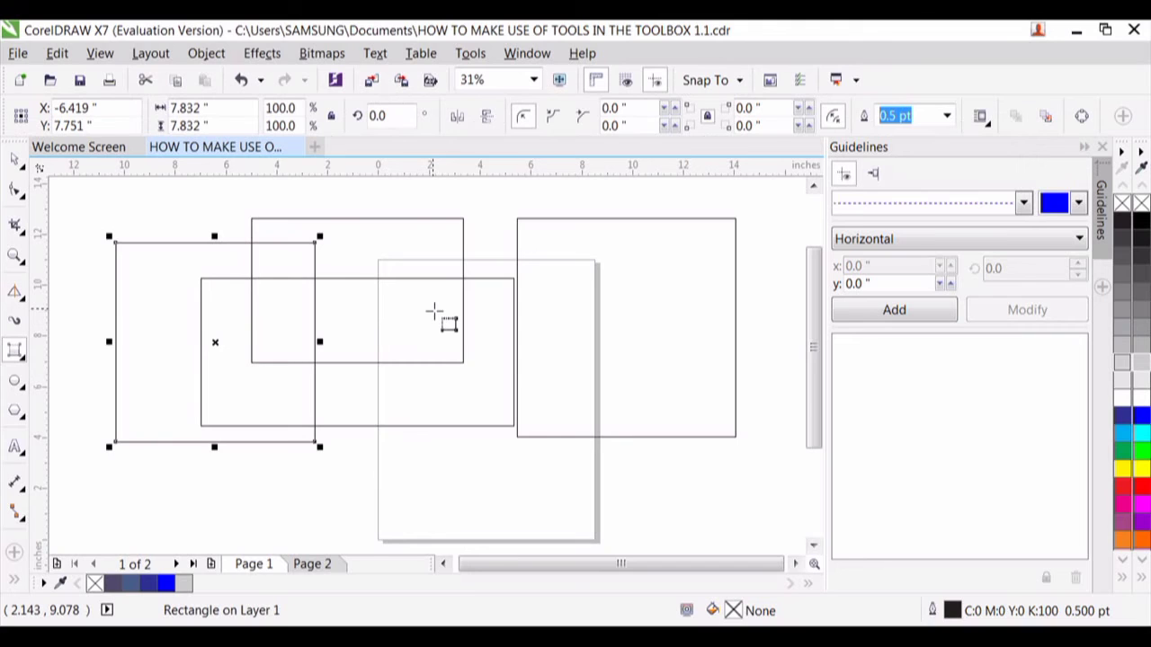
left_click_drag(432, 311, 351, 476)
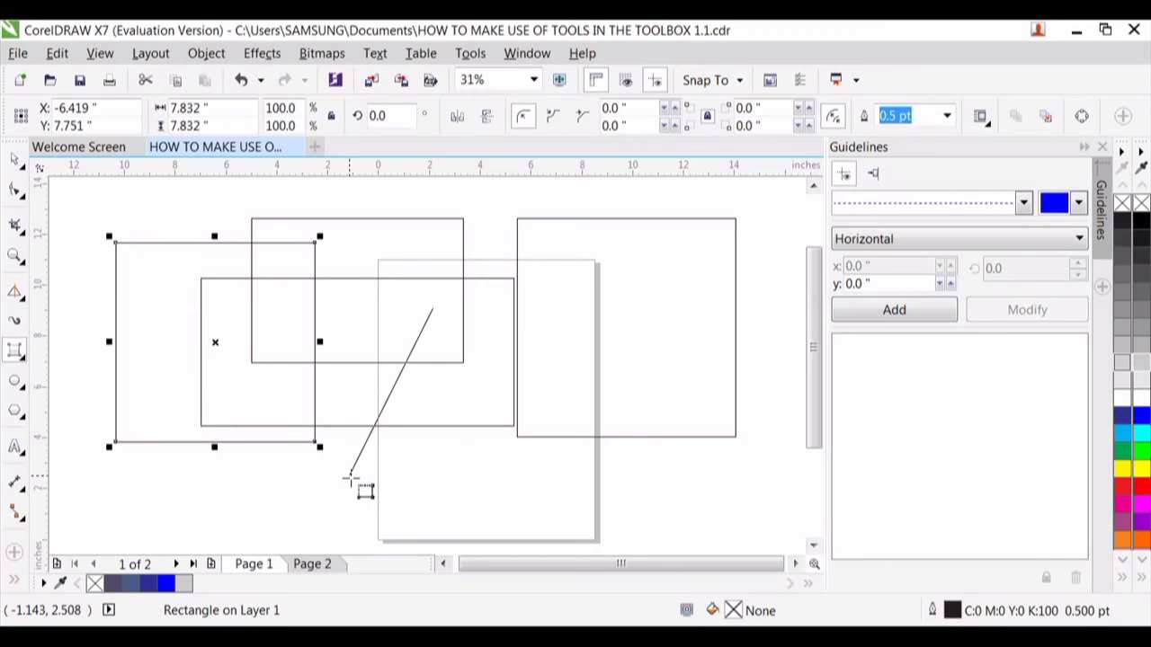
left_click_drag(349, 477, 366, 483)
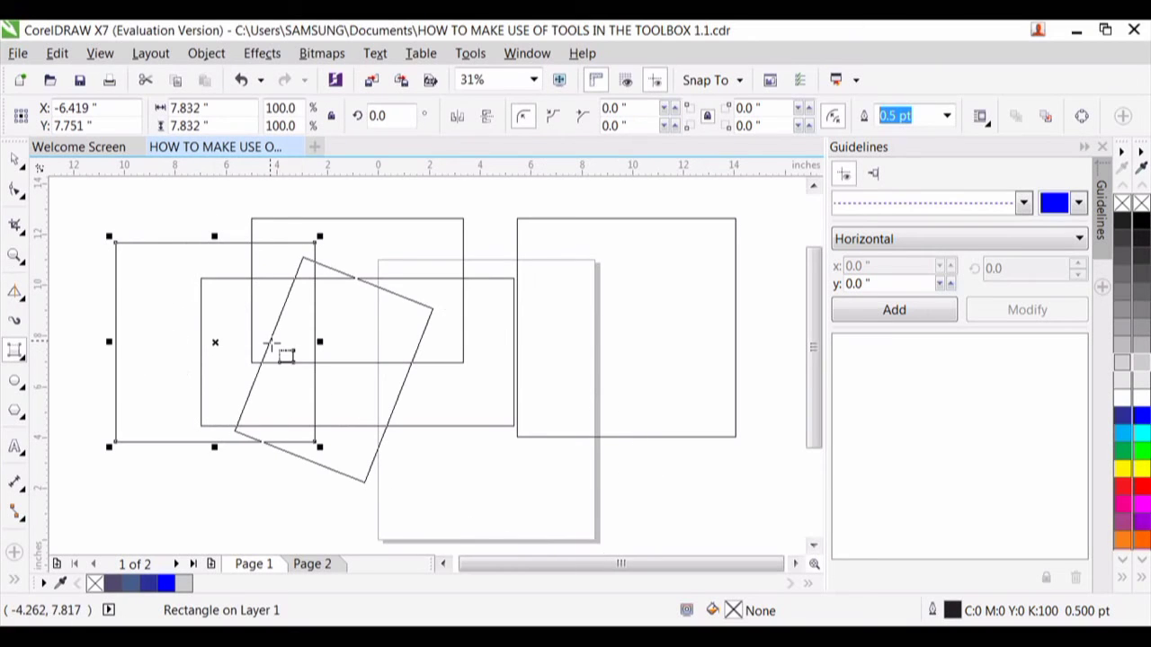
left_click(269, 345)
- Draw a tilted 3-point square spanning about 13.6 in corner to corner, extending above the page
left_click(638, 283)
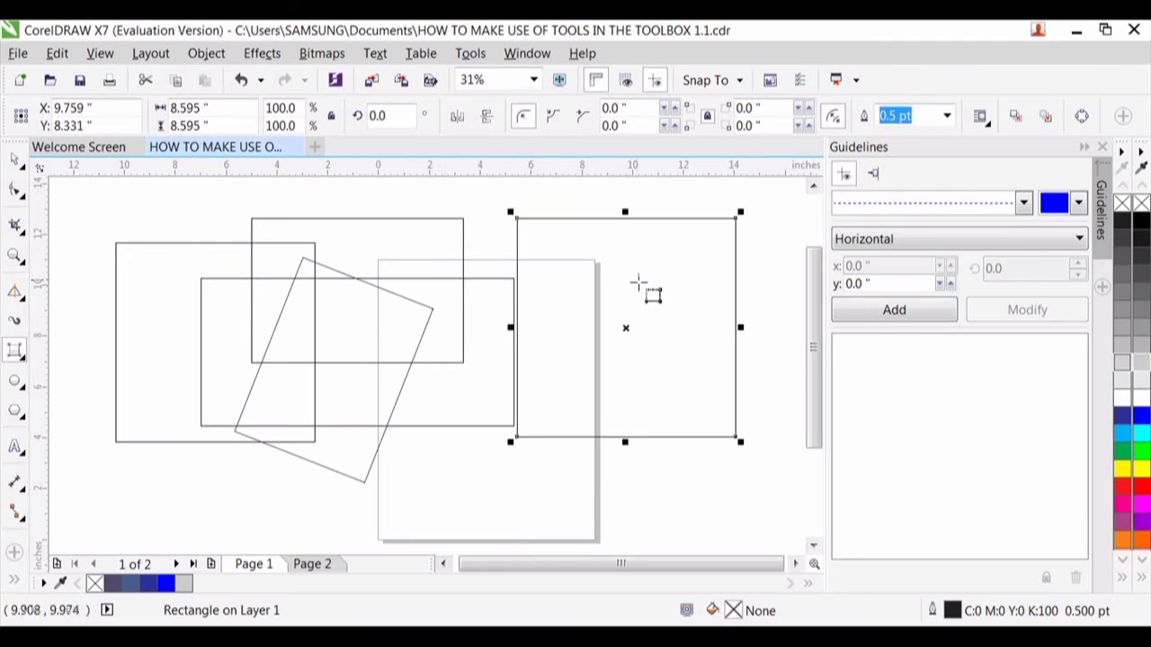
mouse_move(638, 283)
left_mouse_down()
mouse_move(544, 398)
mouse_move(582, 320)
mouse_move(595, 322)
mouse_move(585, 366)
mouse_move(487, 477)
left_mouse_up()
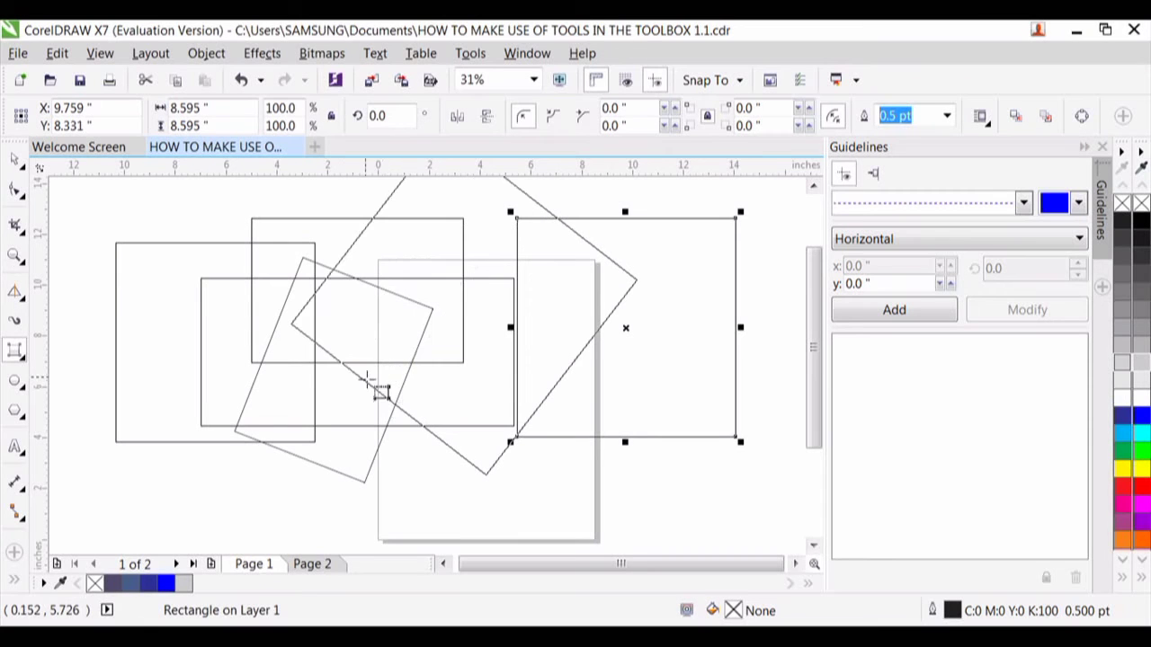
left_click(438, 430)
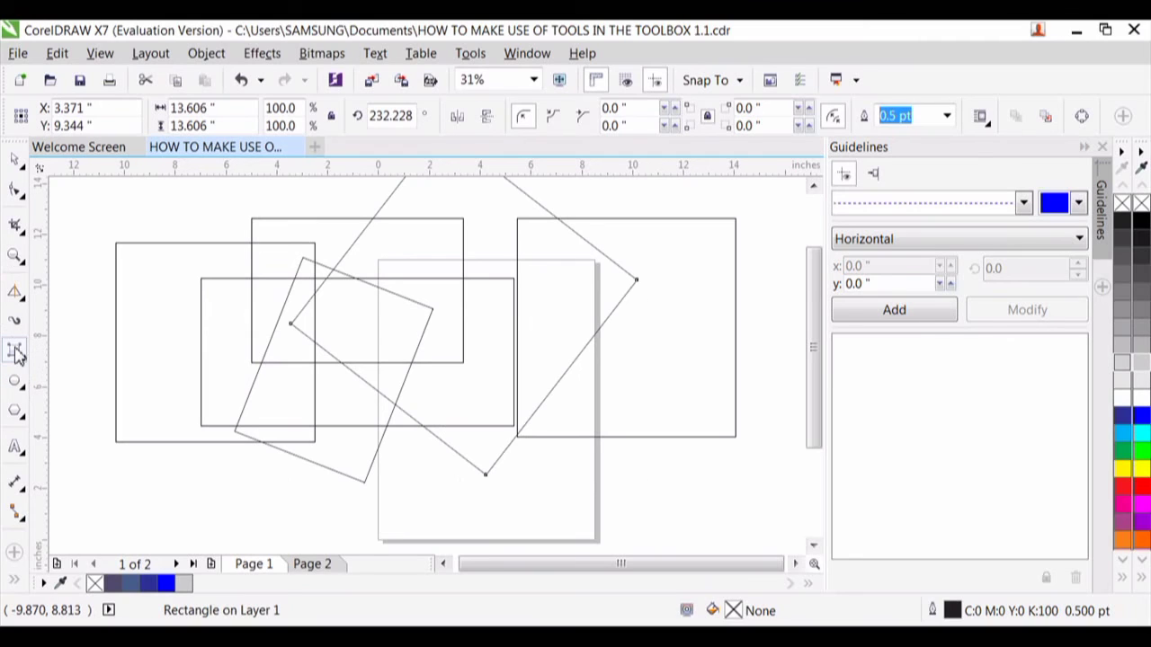
- Draw an ellipse of about 5.3 × 5.6 in over the leftmost square and circles of about 7.2 in and 5.4 in over the page
left_click(16, 384)
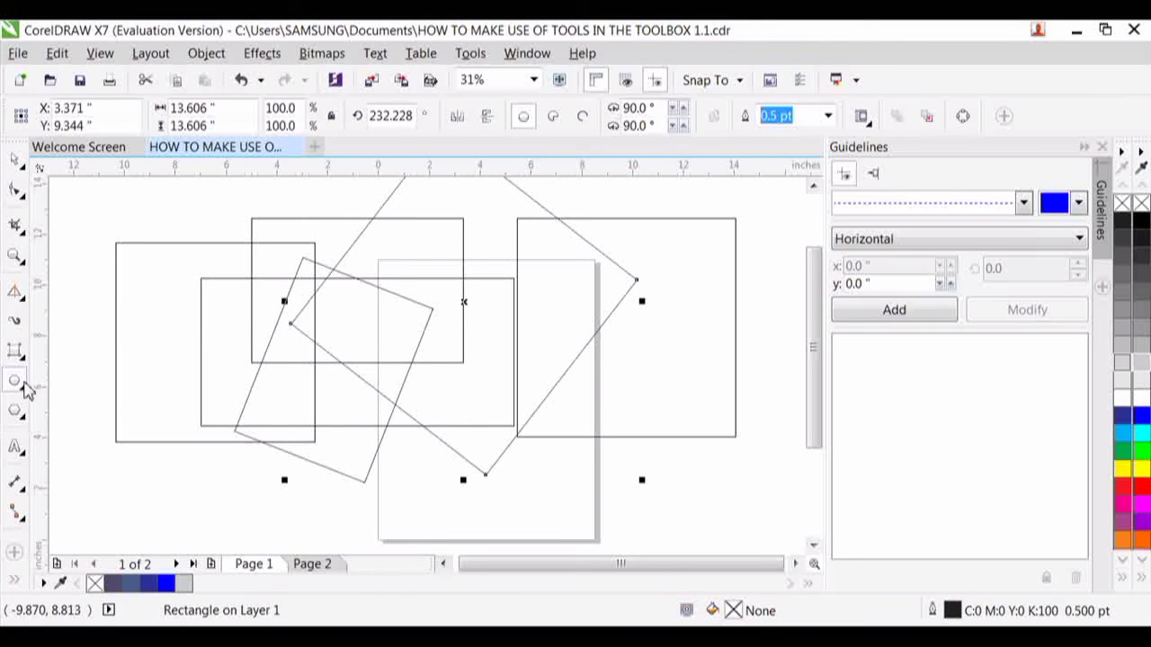
mouse_move(148, 371)
left_mouse_down()
mouse_move(272, 455)
mouse_move(248, 485)
mouse_move(232, 473)
left_mouse_up()
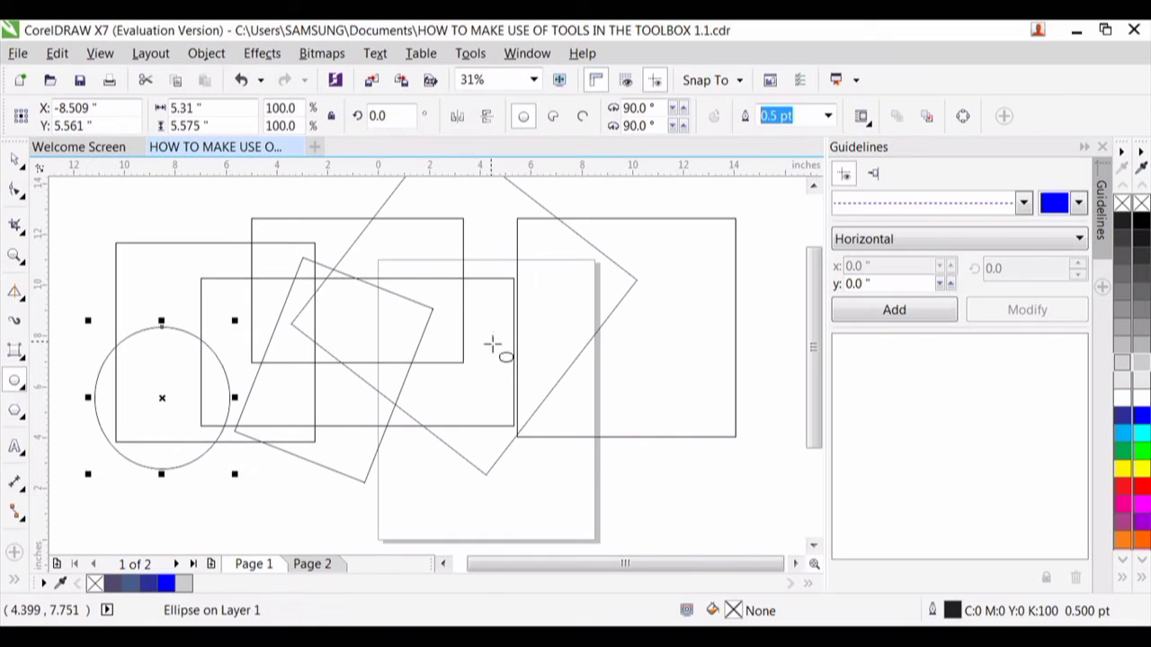
left_click_drag(490, 339, 673, 406)
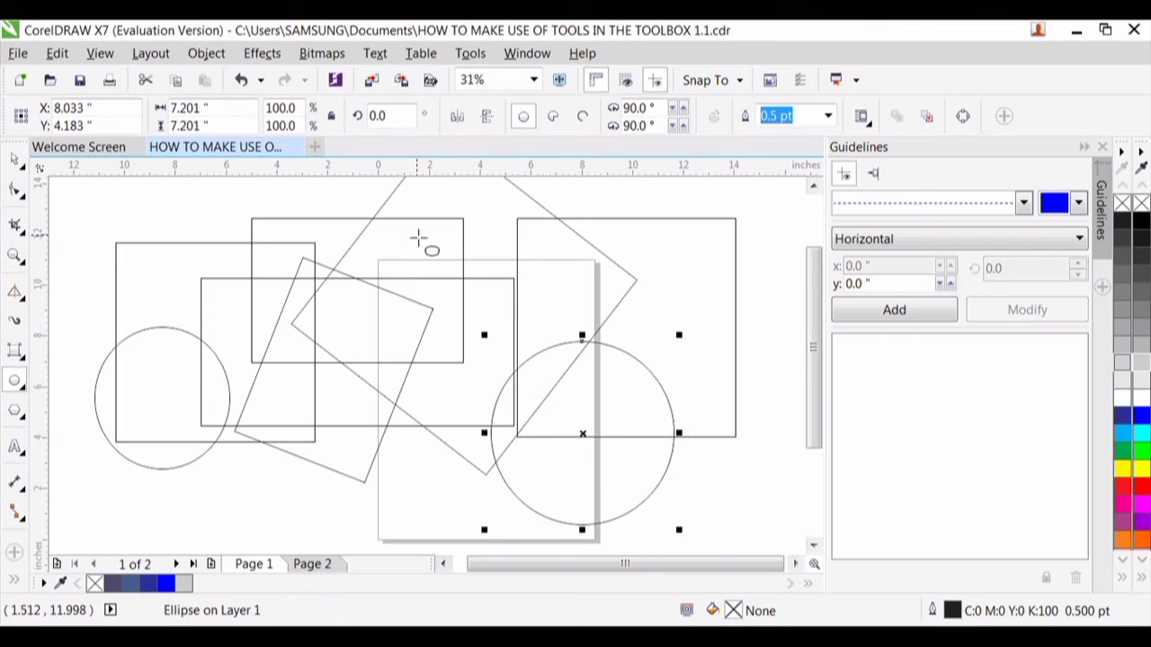
left_click_drag(418, 238, 551, 322)
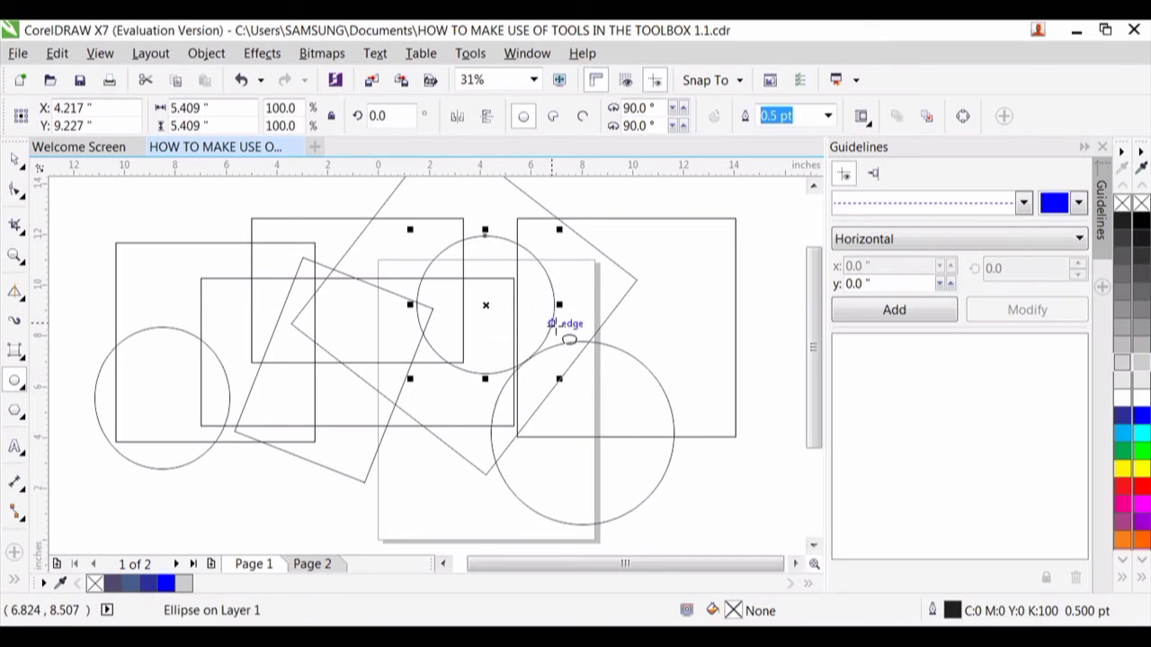
- Using 3-Point Ellipse, undo a trial tilted ellipse over the leftmost square and draw a large, nearly circular one beside the page's upper-left corner
left_click(24, 392)
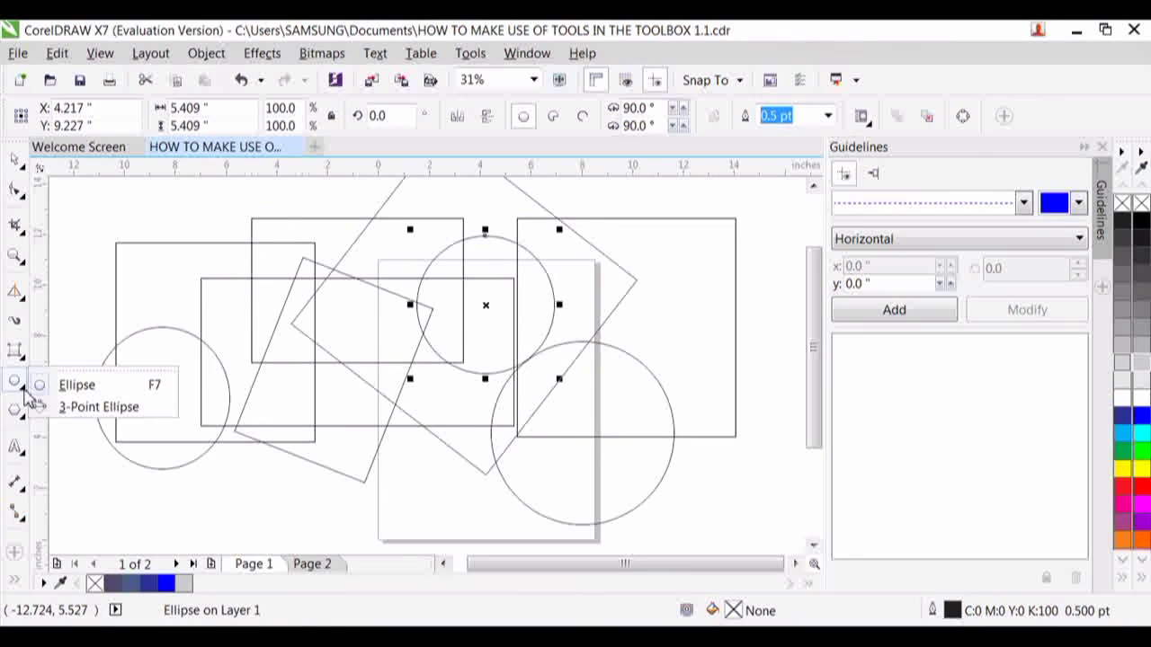
left_click(99, 407)
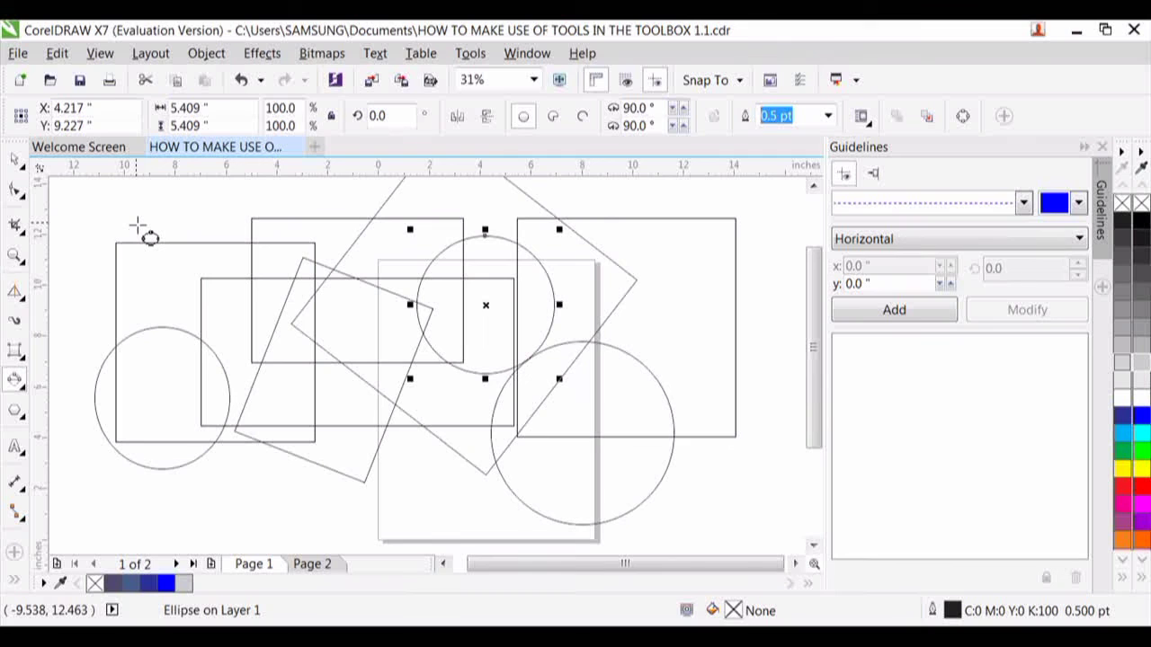
mouse_move(137, 225)
left_mouse_down()
mouse_move(280, 328)
mouse_move(279, 353)
left_mouse_up()
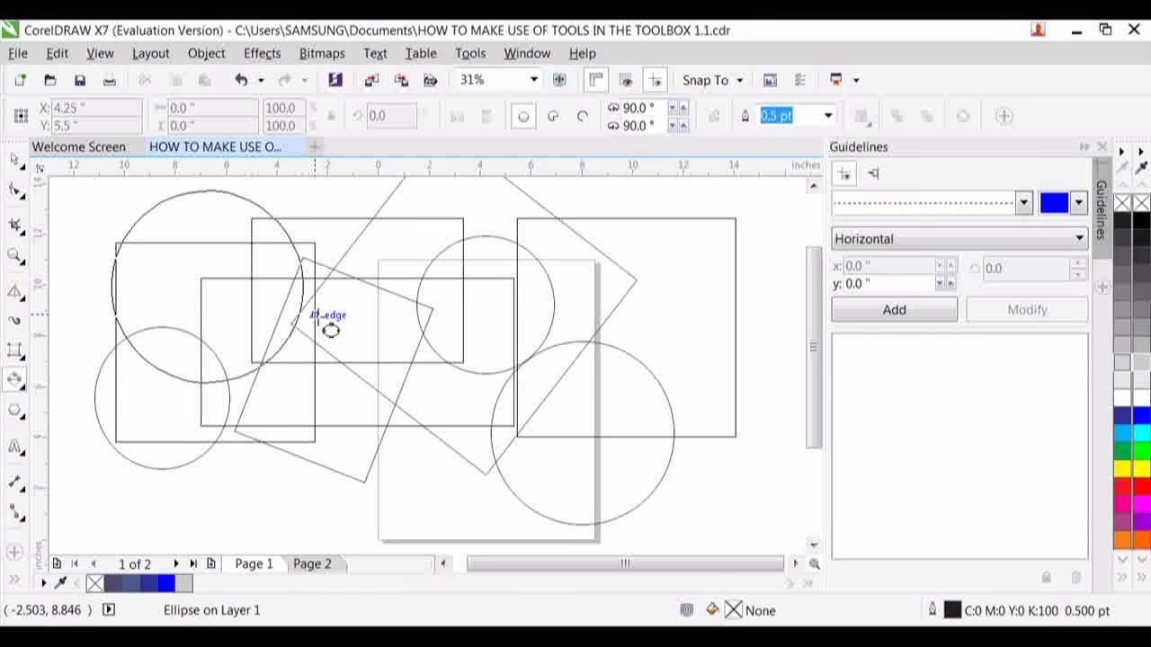
left_click(329, 330)
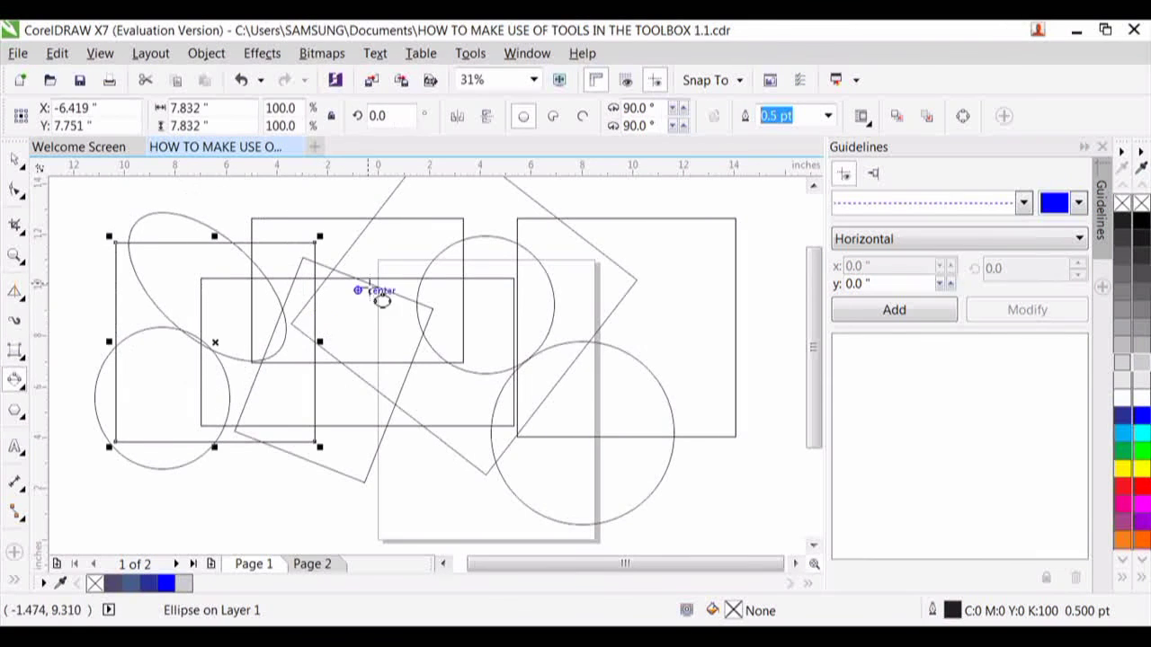
key("ctrl+z")
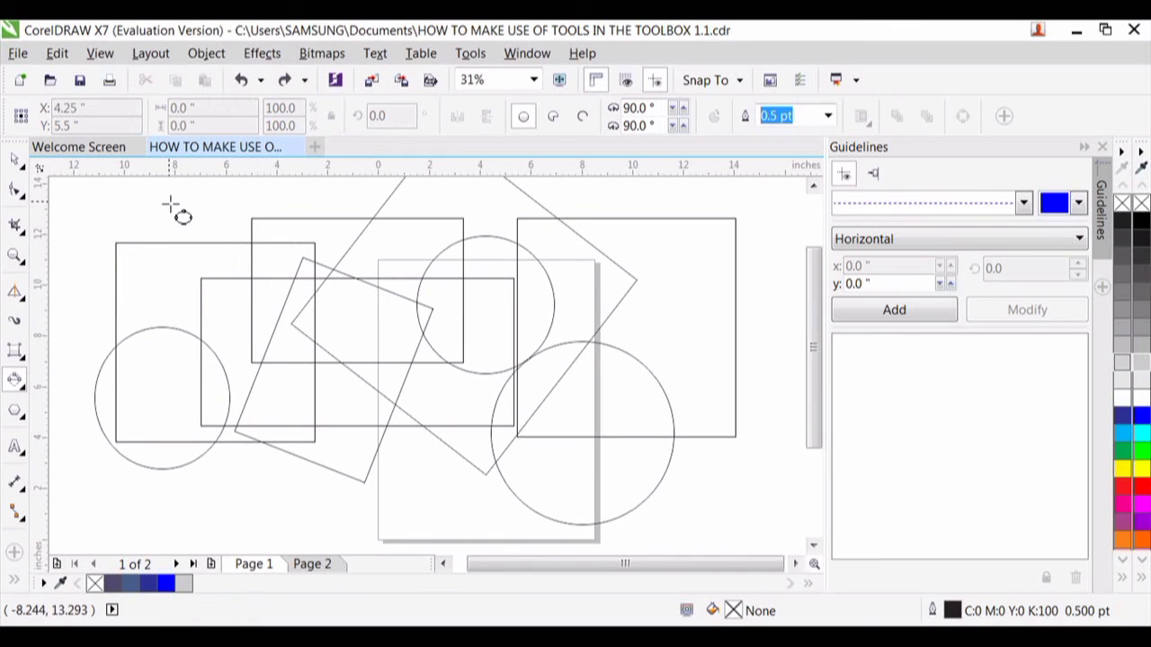
left_click_drag(169, 204, 378, 317)
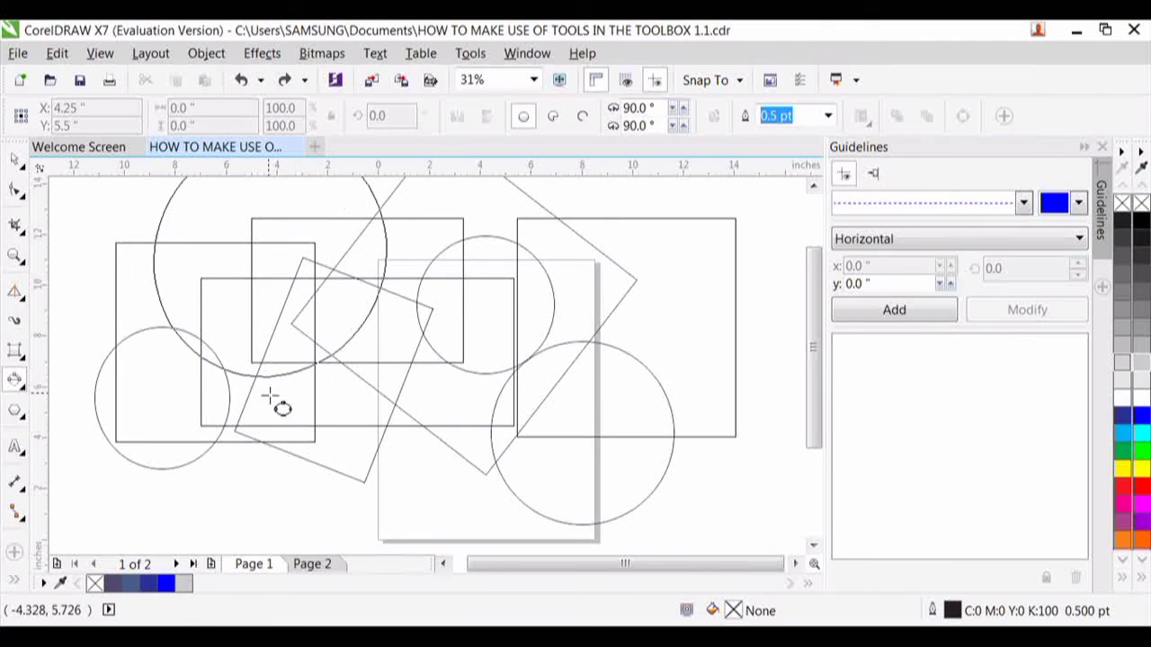
left_click(255, 352)
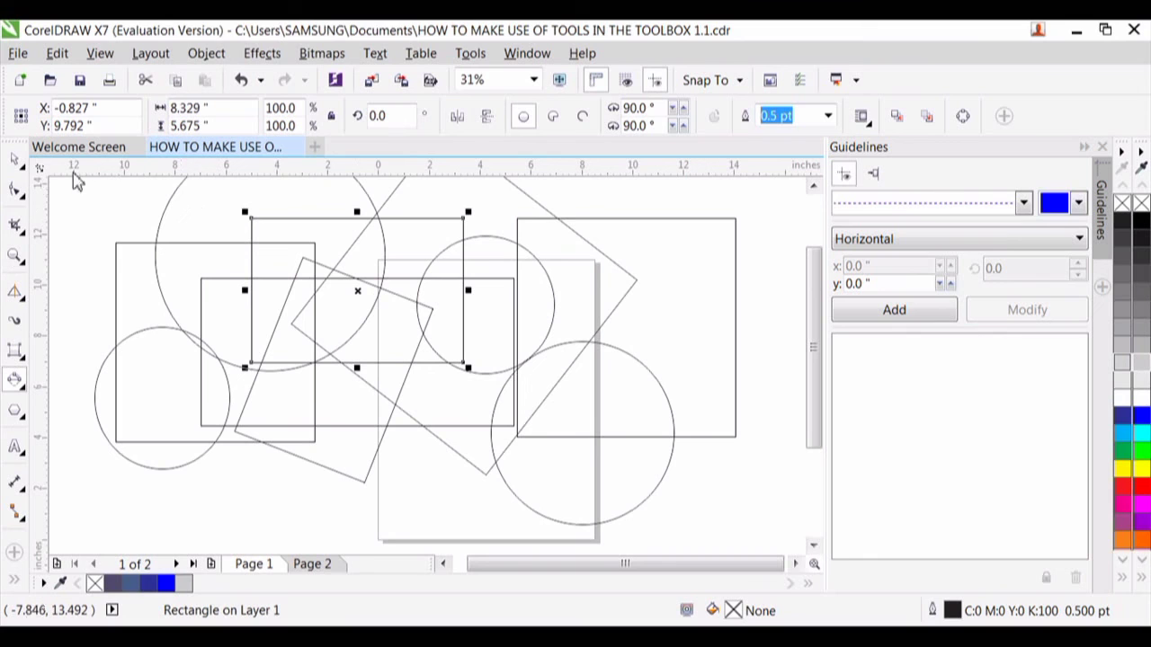
left_click(15, 166)
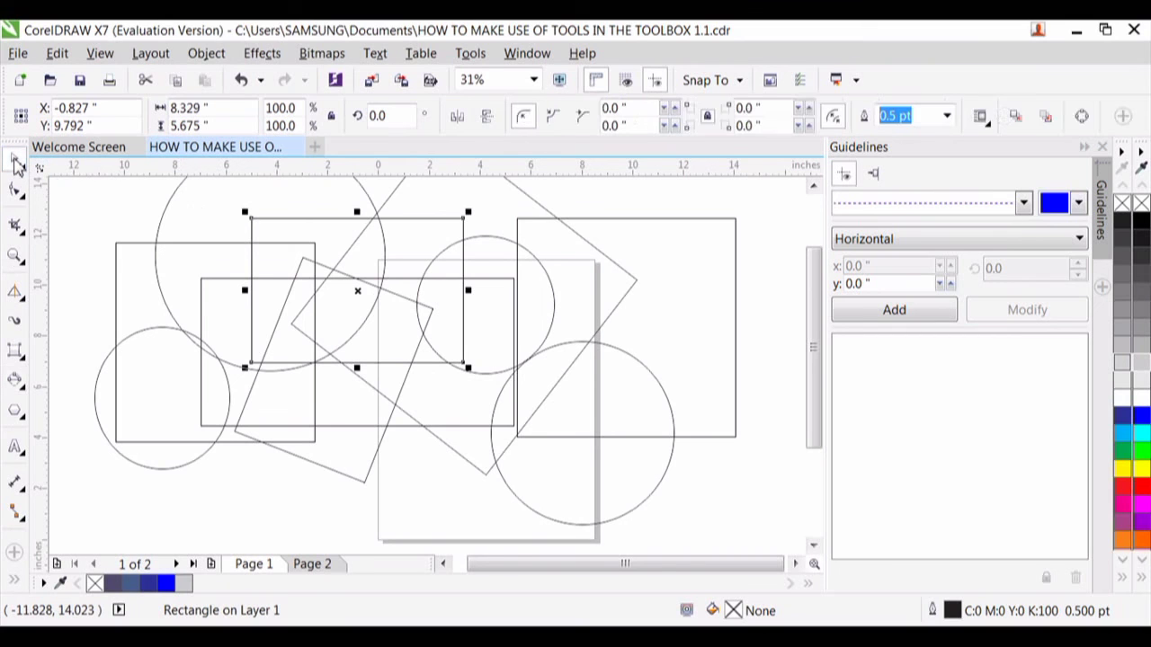